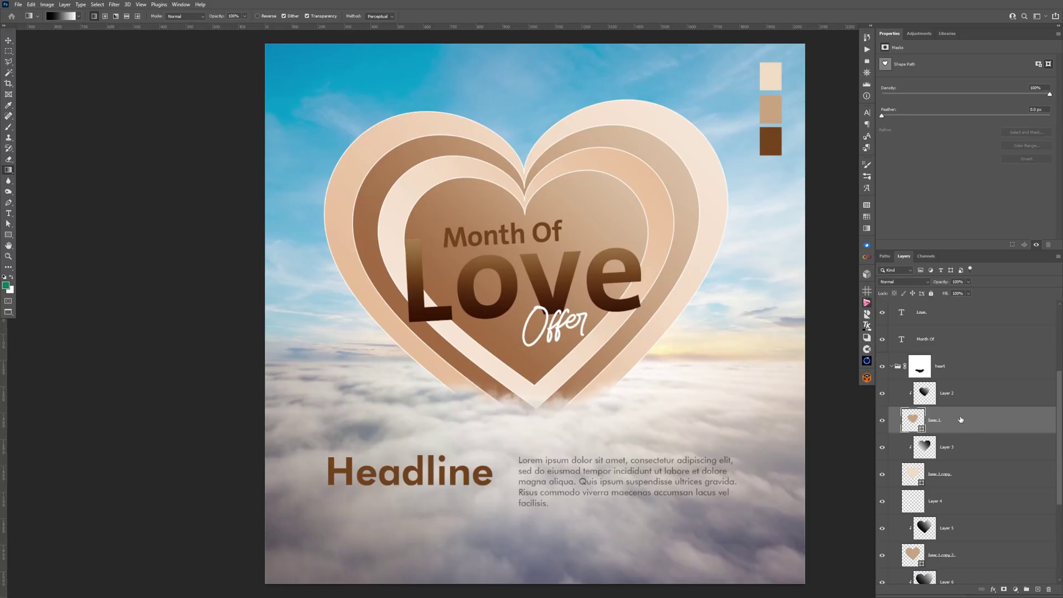
Add a drop shadow to the innermost heart shape and set the shadow colour to dark brown 281f18.
double_click(989, 426)
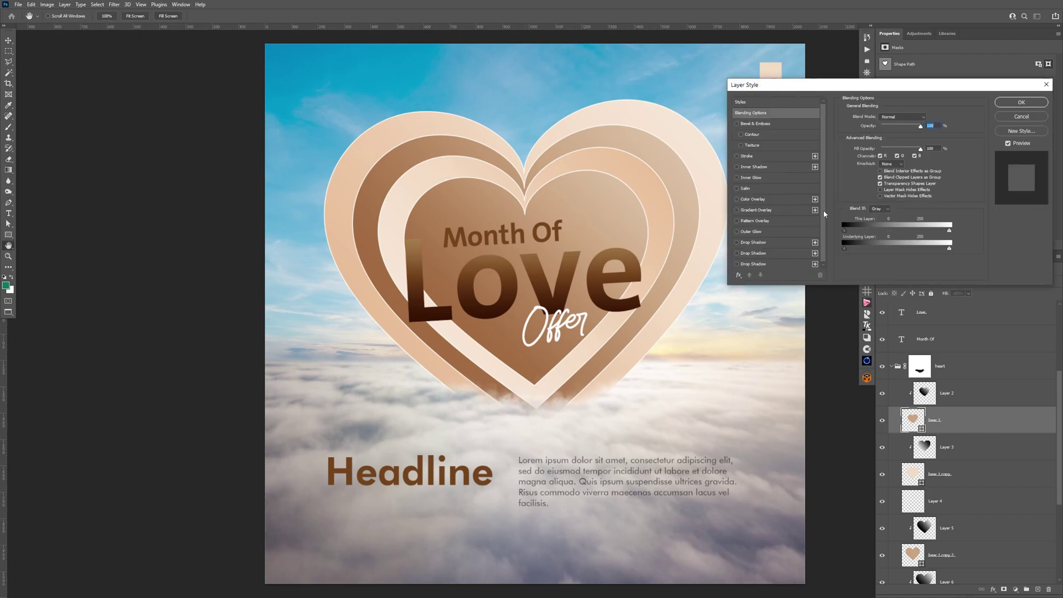
left_click_drag(860, 89, 834, 204)
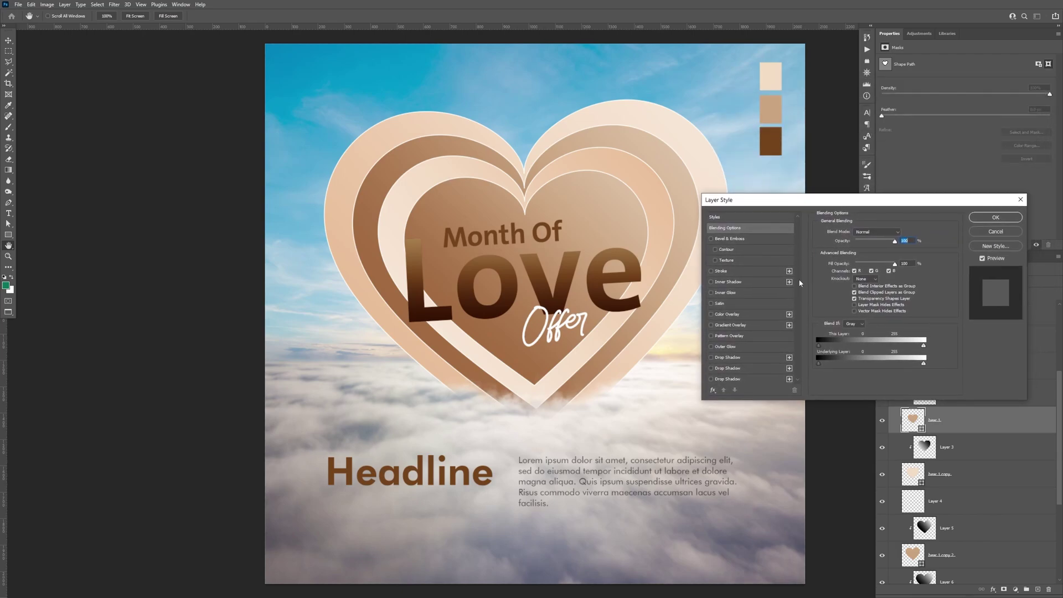
left_click(711, 379)
left_click(736, 380)
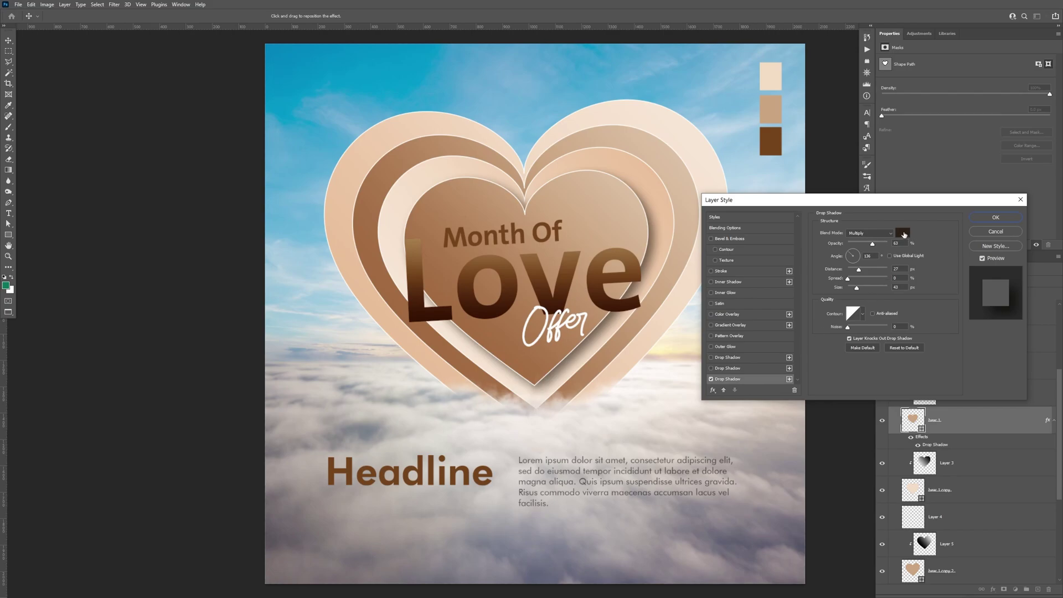
left_click(904, 234)
left_click(773, 138)
left_click(688, 323)
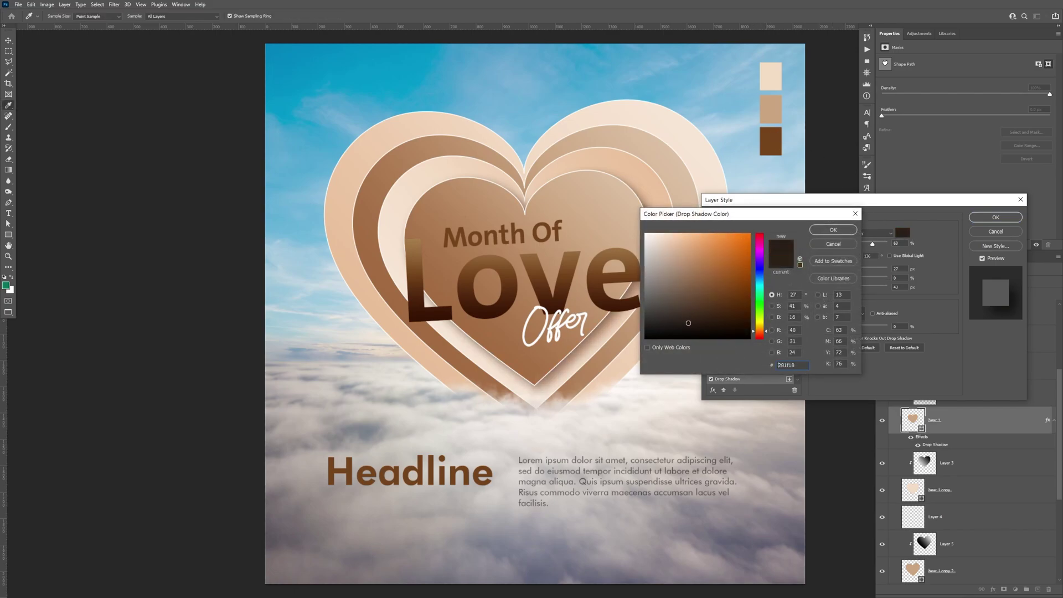
left_click(841, 231)
Shift the innermost heart's shadow toward its lower left and set the shadow size to 24 px.
left_click_drag(608, 333, 551, 355)
left_click_drag(786, 199, 790, 59)
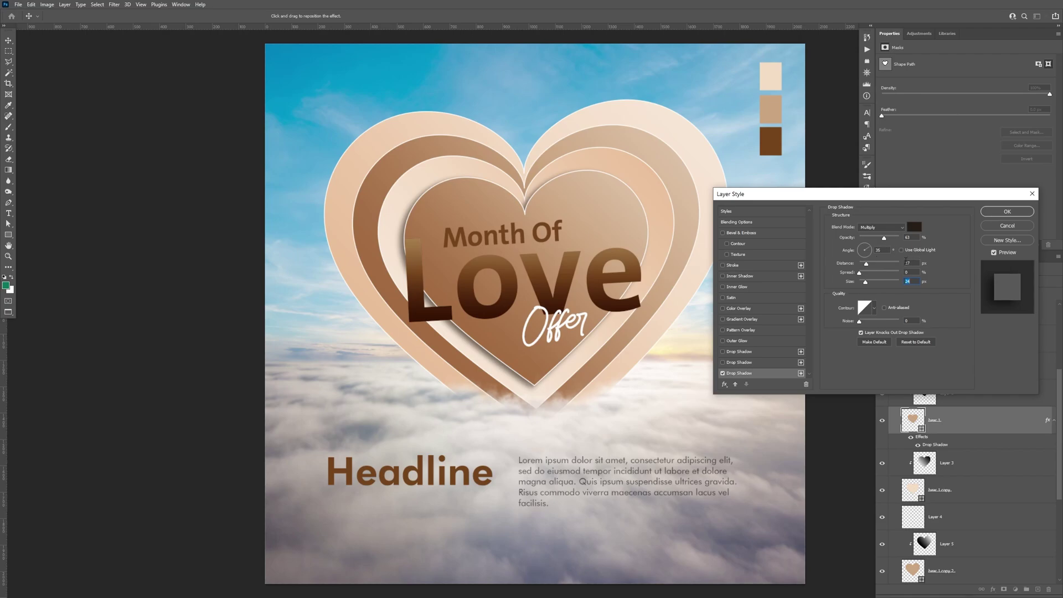
left_click(1008, 212)
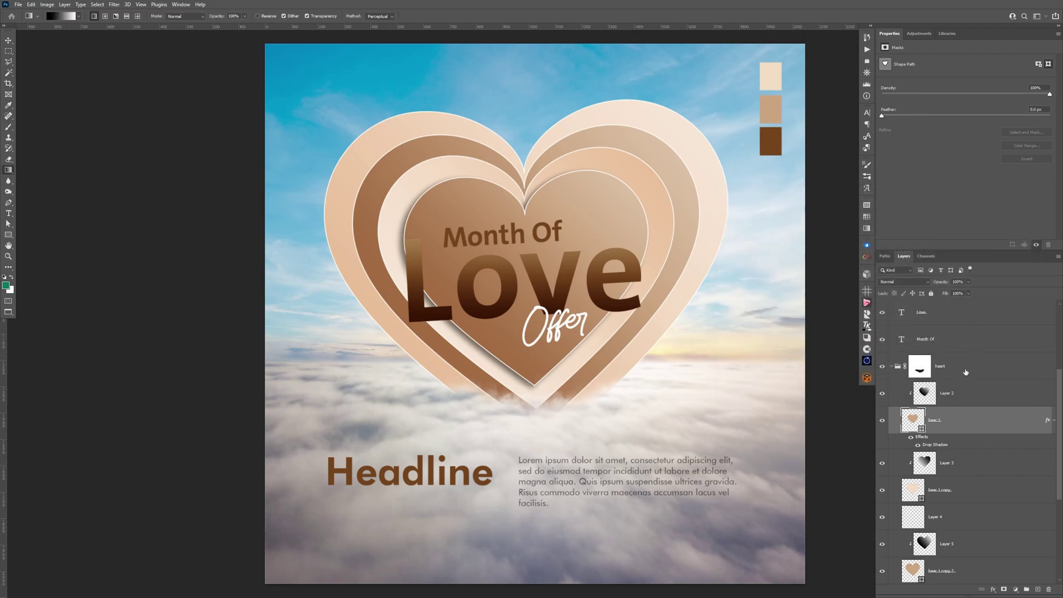
Add a drop shadow to the second heart, offset toward its lower left at 27 px distance, and increase the shadow size.
scroll(1051, 418, "down", 2)
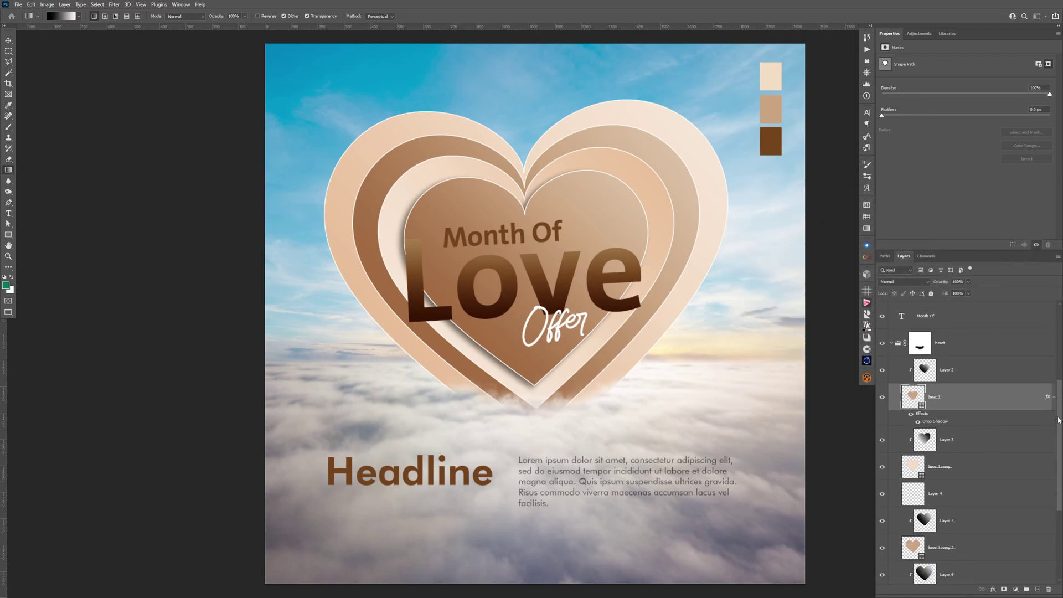
left_click(983, 460)
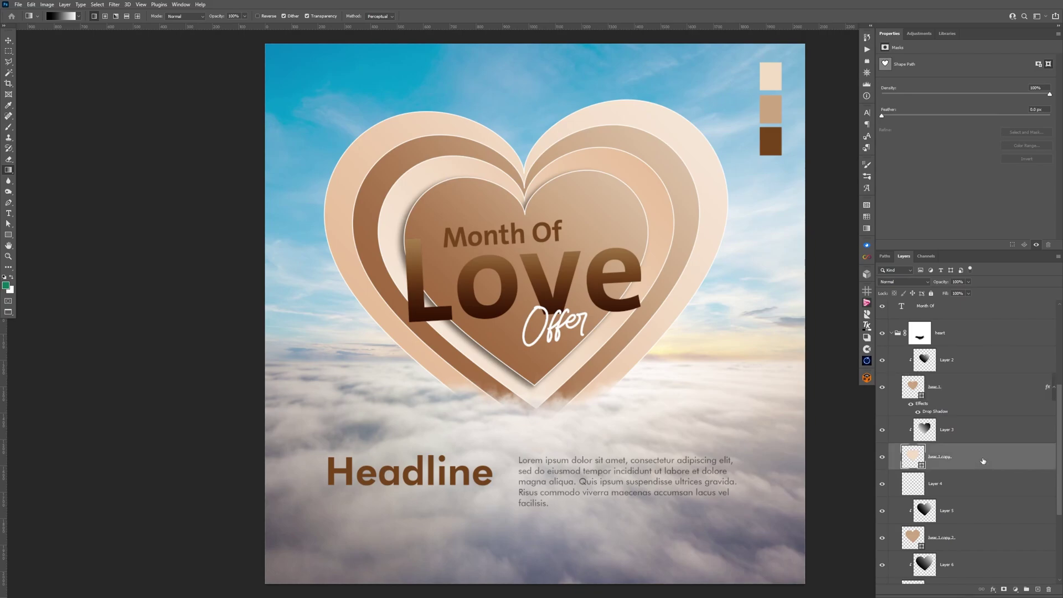
double_click(983, 460)
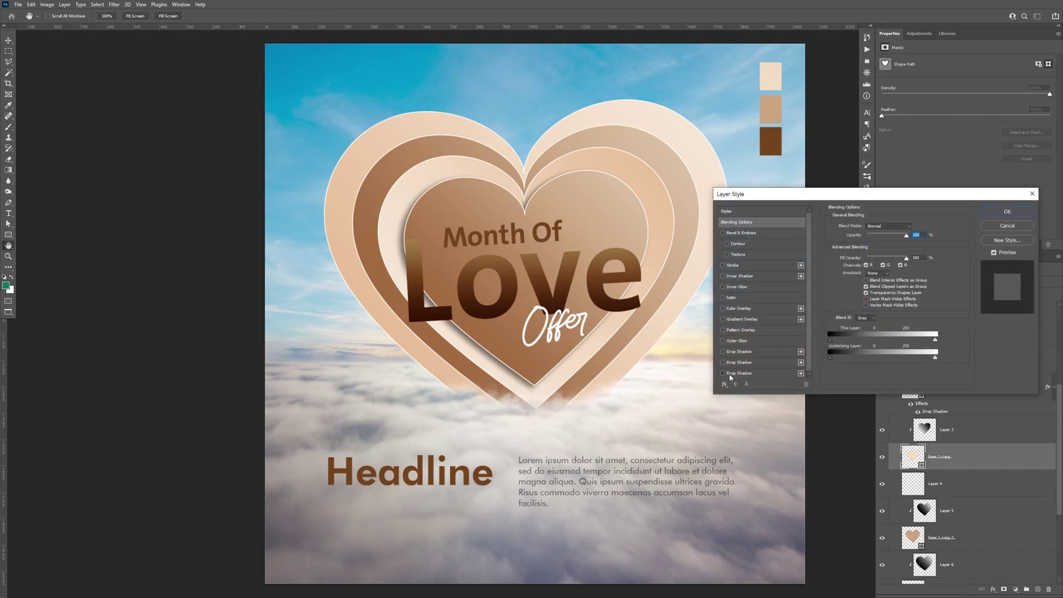
left_click_drag(510, 366, 511, 369)
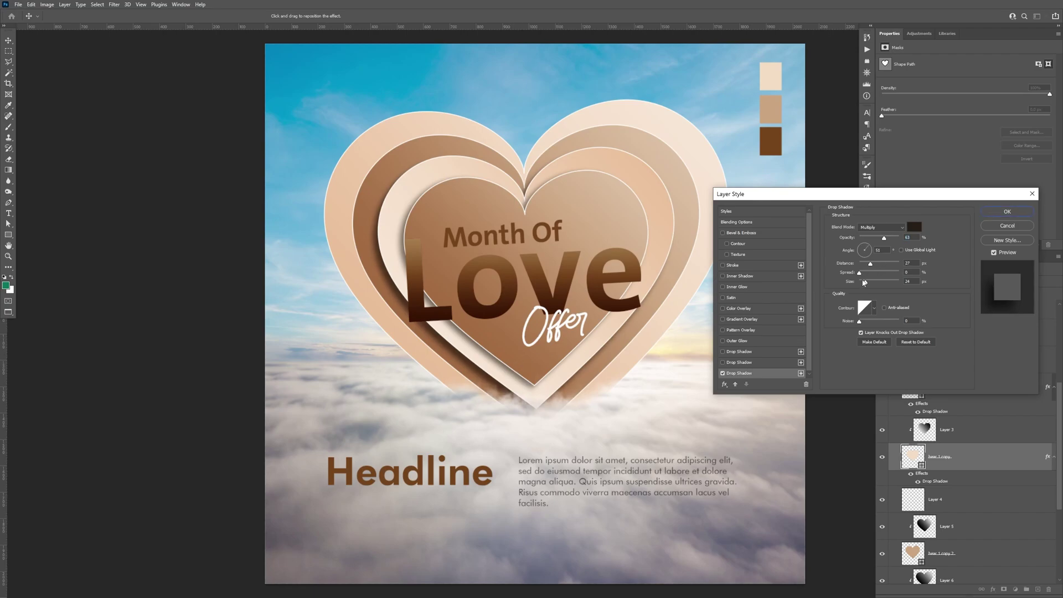
left_click(867, 282)
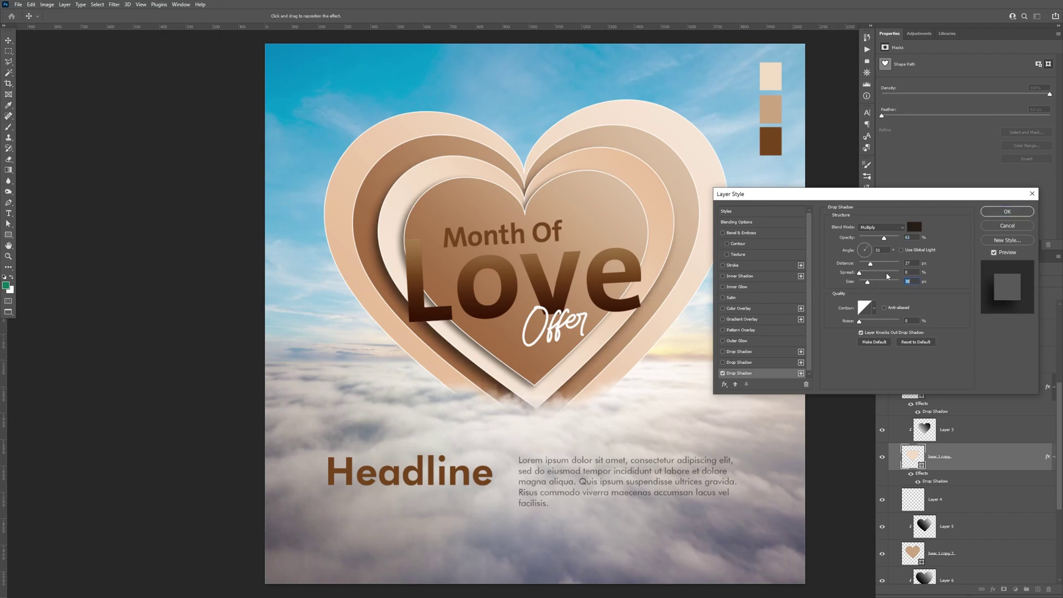
left_click(1012, 214)
Add a drop shadow to the third heart, moving it farther toward the lower left and making it larger and softer.
scroll(1058, 404, "down", 1)
scroll(1058, 404, "down", 3)
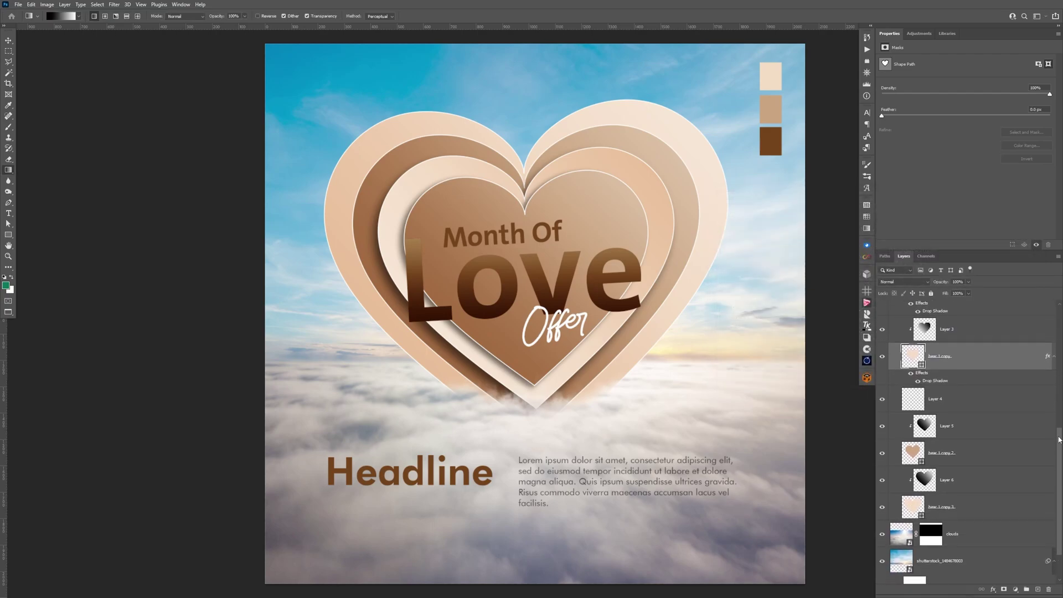
left_click(996, 456)
double_click(997, 458)
left_click(722, 373)
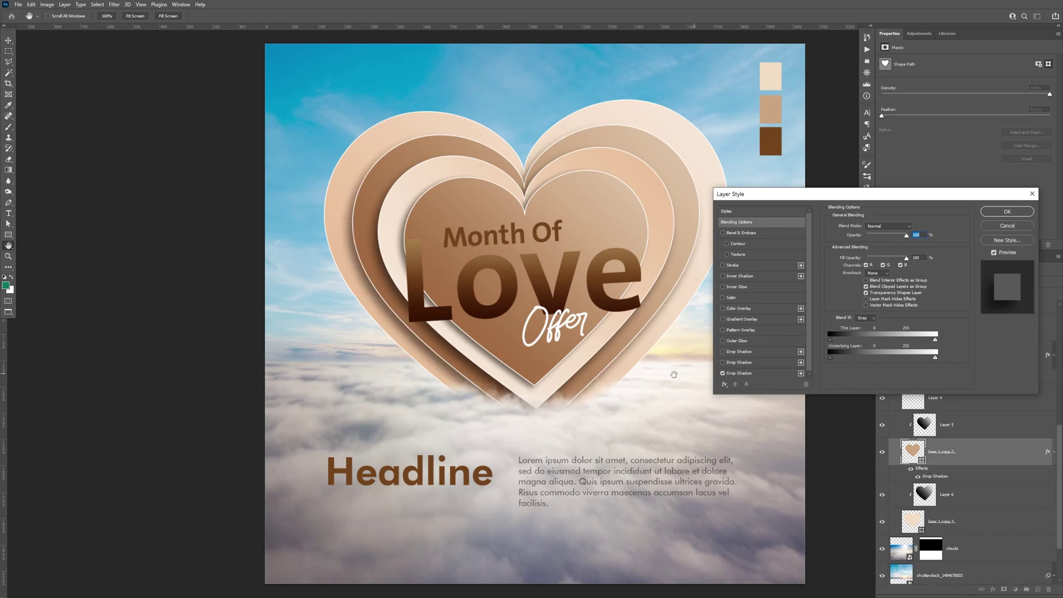
left_click_drag(480, 353, 448, 372)
left_click(741, 373)
left_click_drag(866, 282, 876, 299)
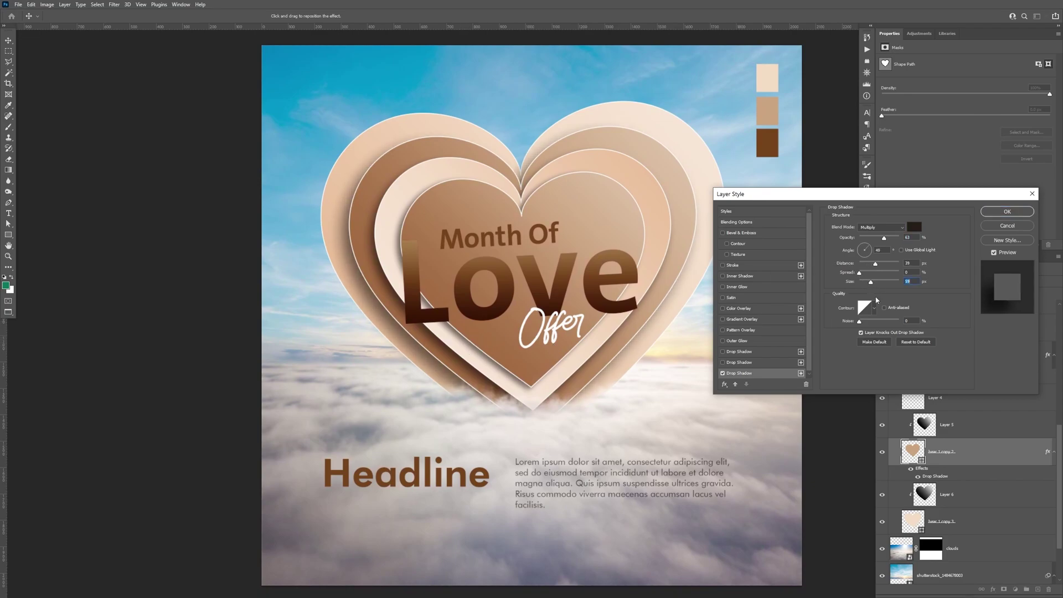
left_click(1008, 212)
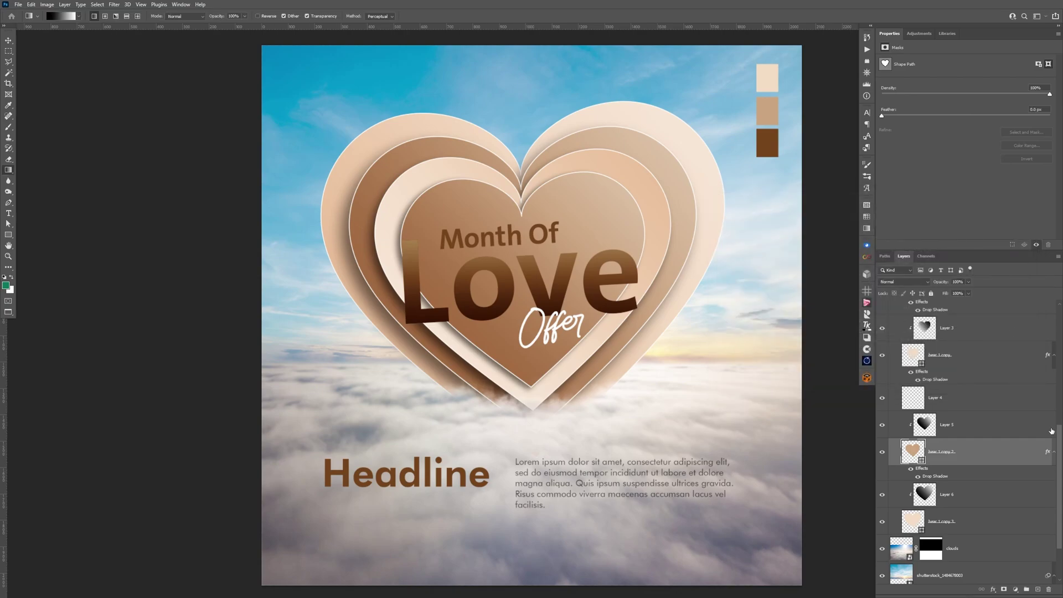
Convert the innermost heart to a smart object and add 5% Gaussian monochromatic noise to it.
scroll(1049, 399, "up", 8)
scroll(1040, 330, "up", 1)
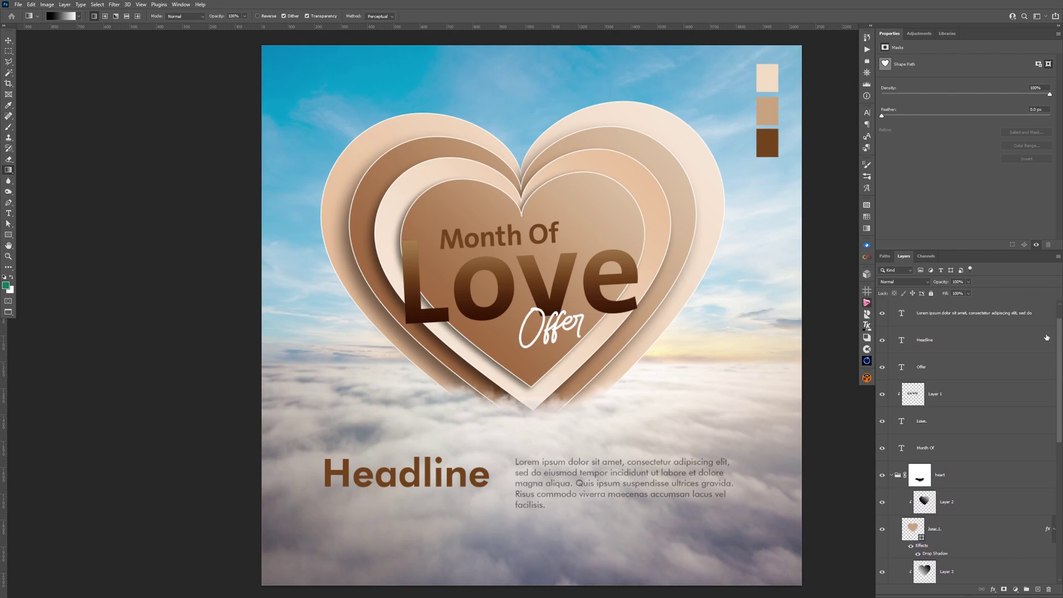
scroll(1061, 351, "down", 5)
left_click(984, 382)
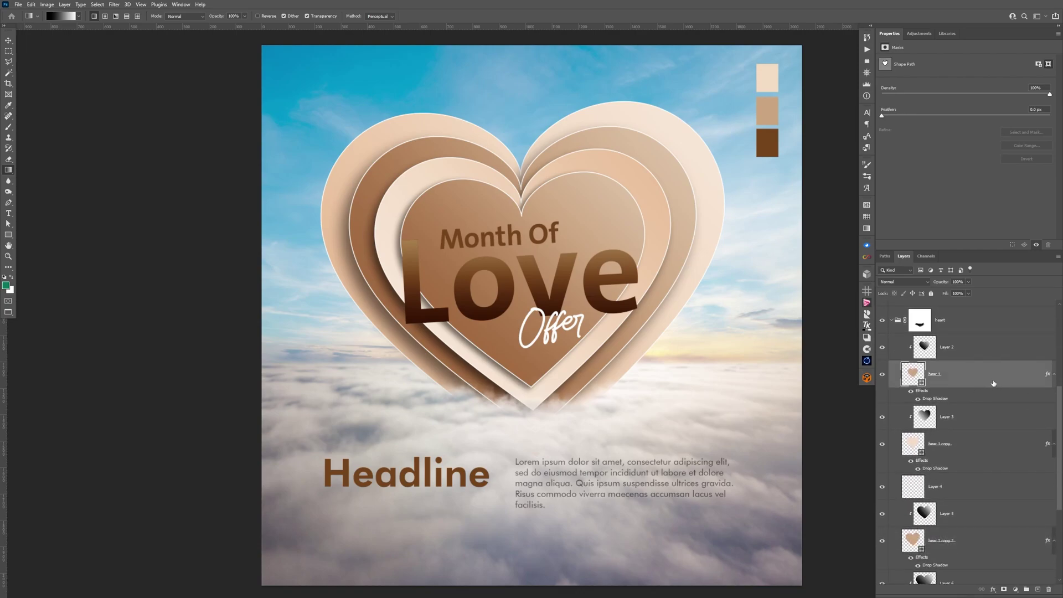
left_click(114, 5)
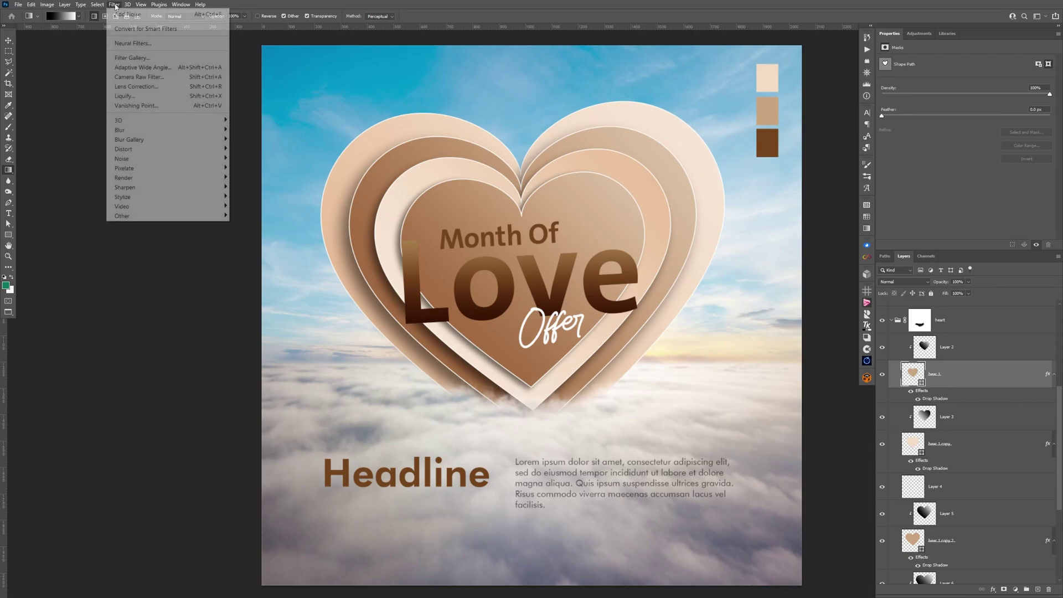
mouse_move(127, 159)
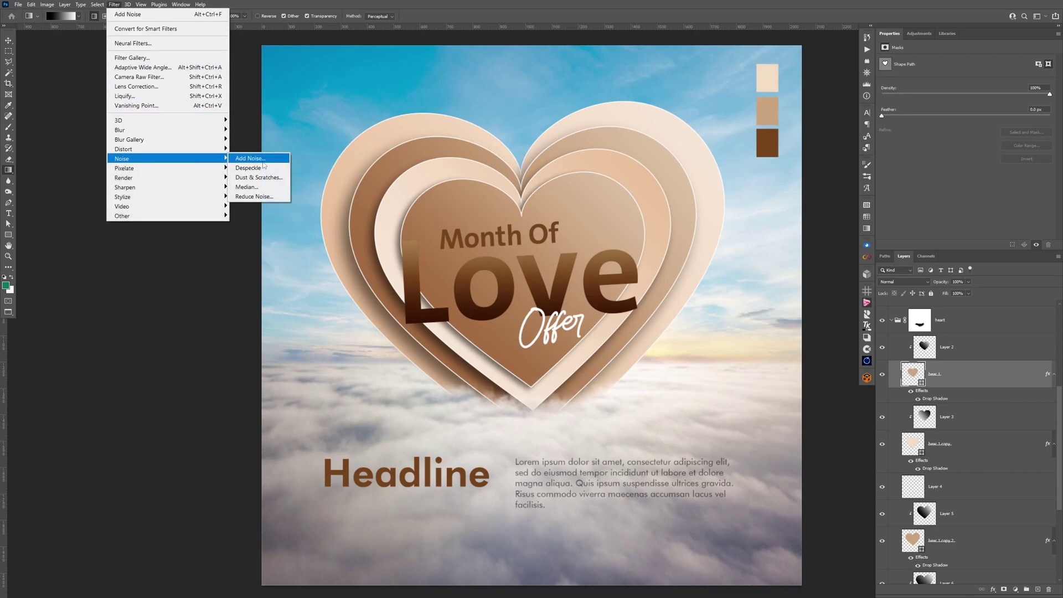
left_click(263, 161)
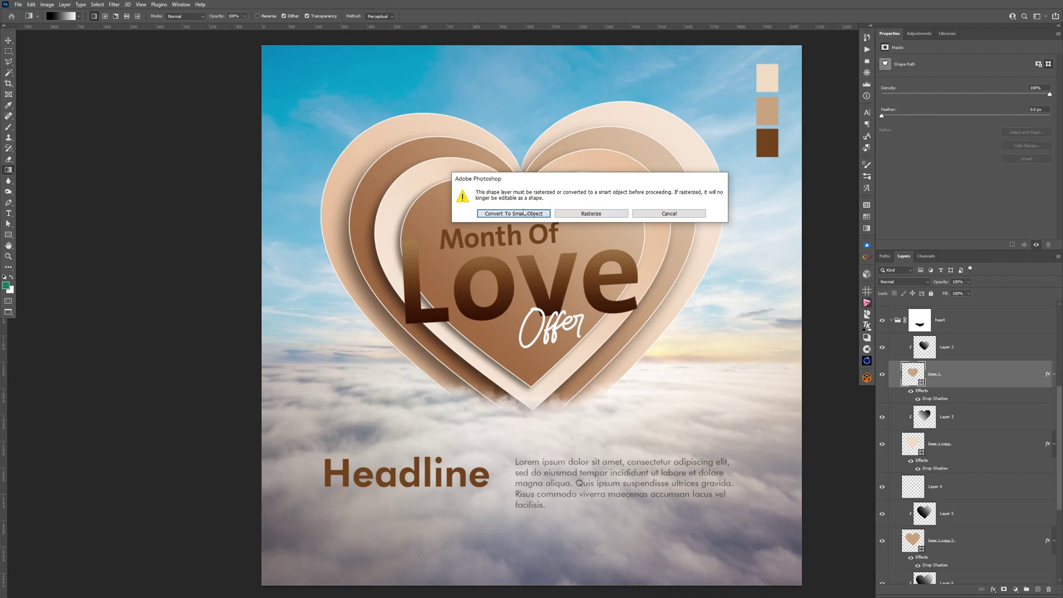
left_click(524, 212)
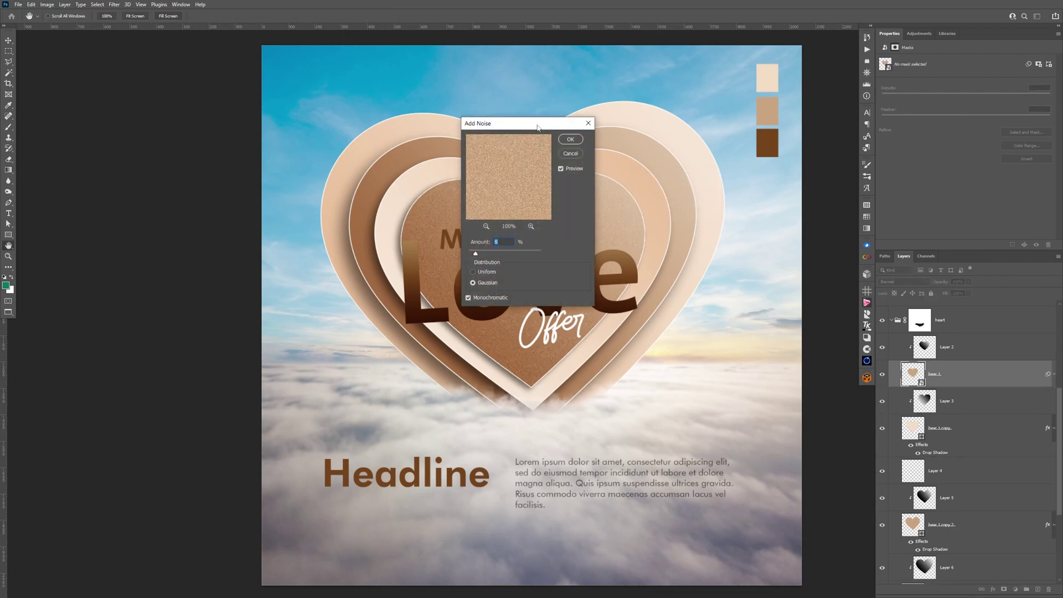
left_click_drag(536, 128, 829, 144)
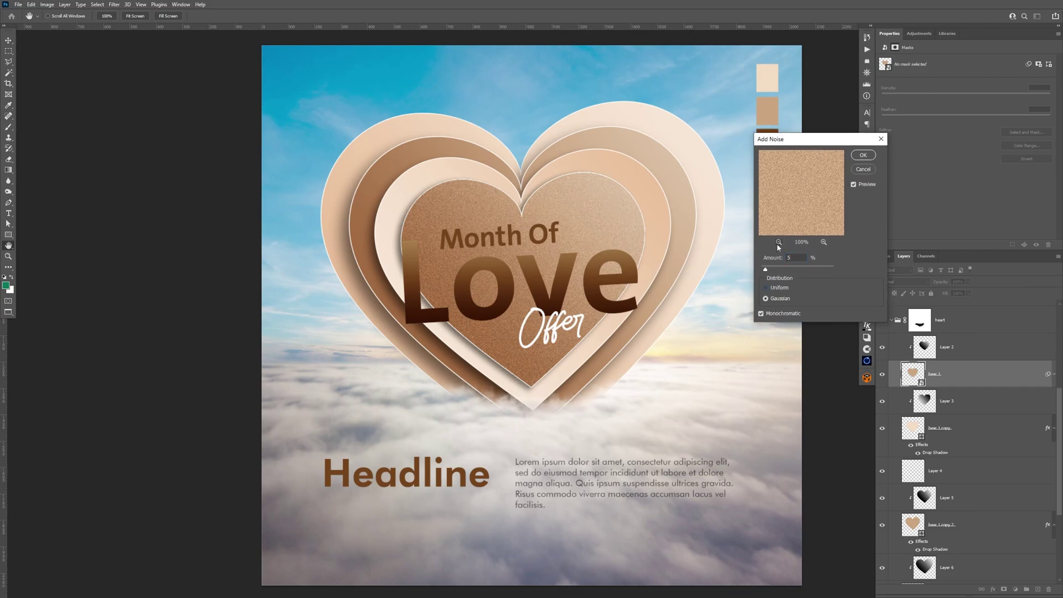
left_click(863, 156)
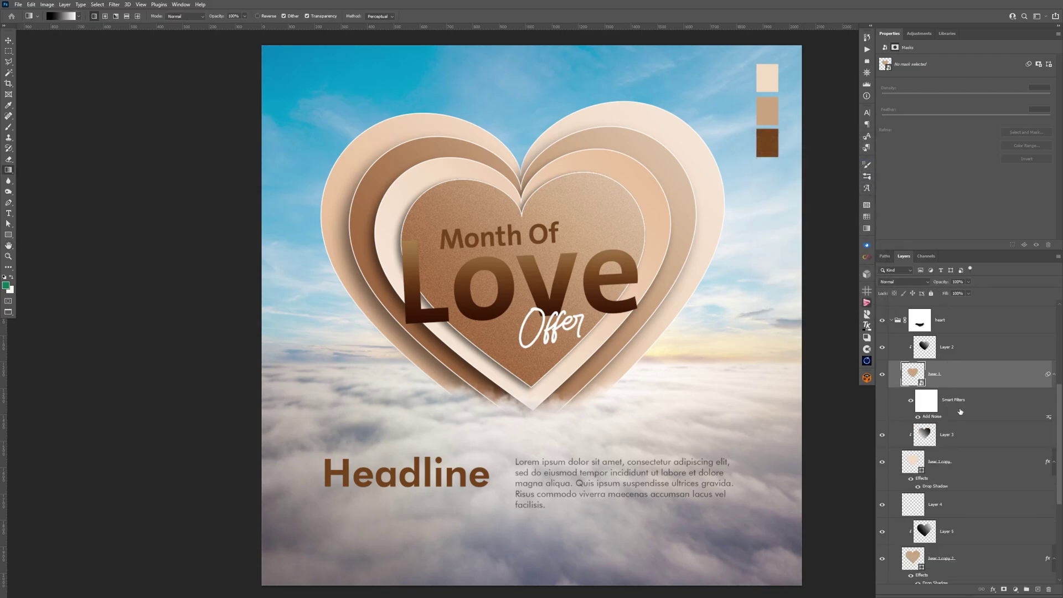
Rasterize the second heart shape and reapply the last Add Noise filter to it.
left_click(991, 460)
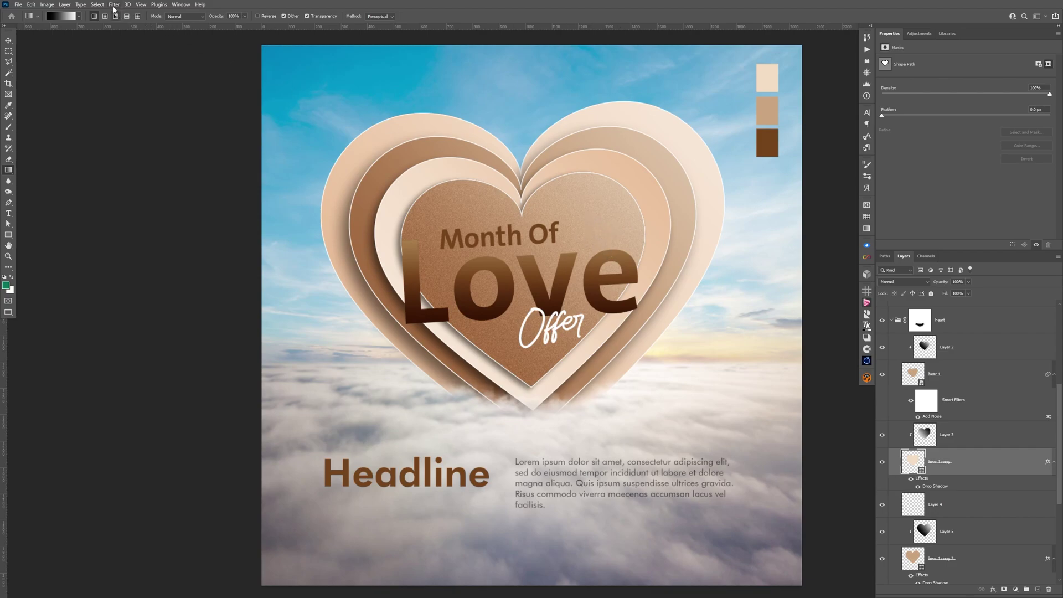
left_click(115, 5)
mouse_move(208, 159)
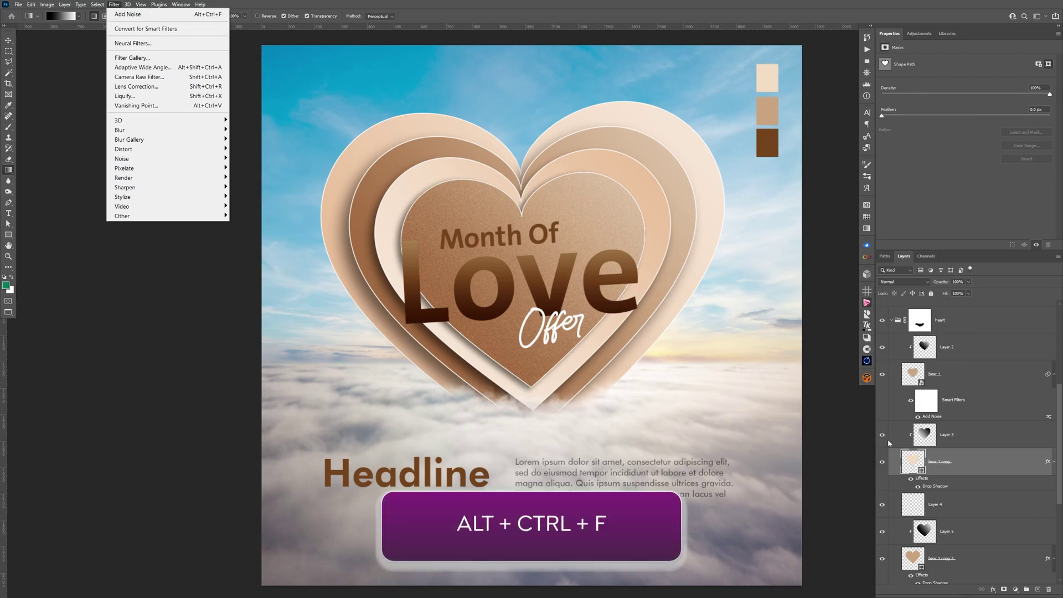
key("ctrl+alt+f")
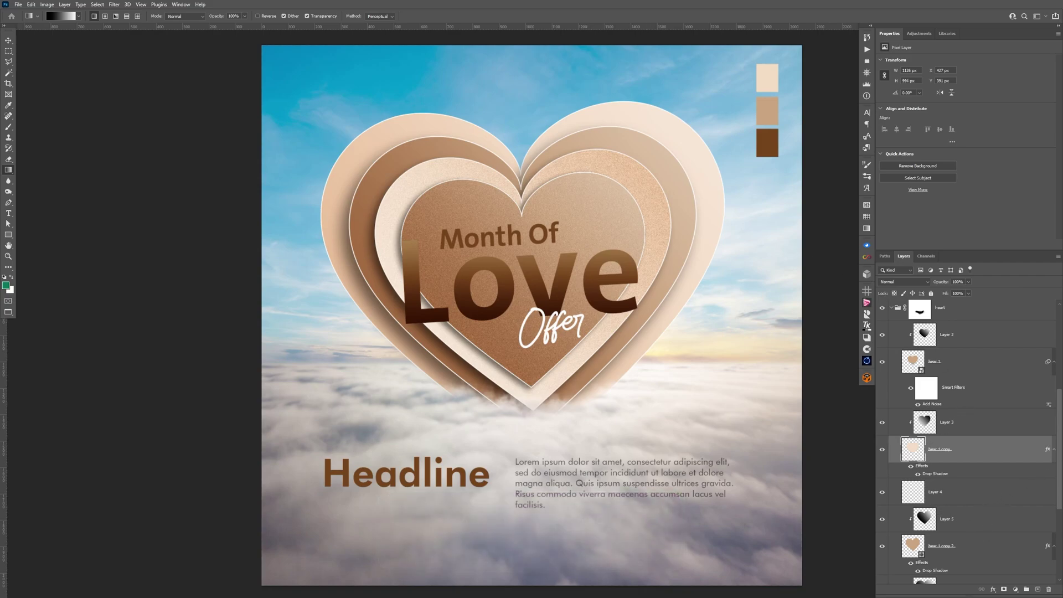
Rasterize the third and outermost heart shapes and reapply the Add Noise filter to each.
scroll(1060, 463, "down", 2)
left_click(992, 481)
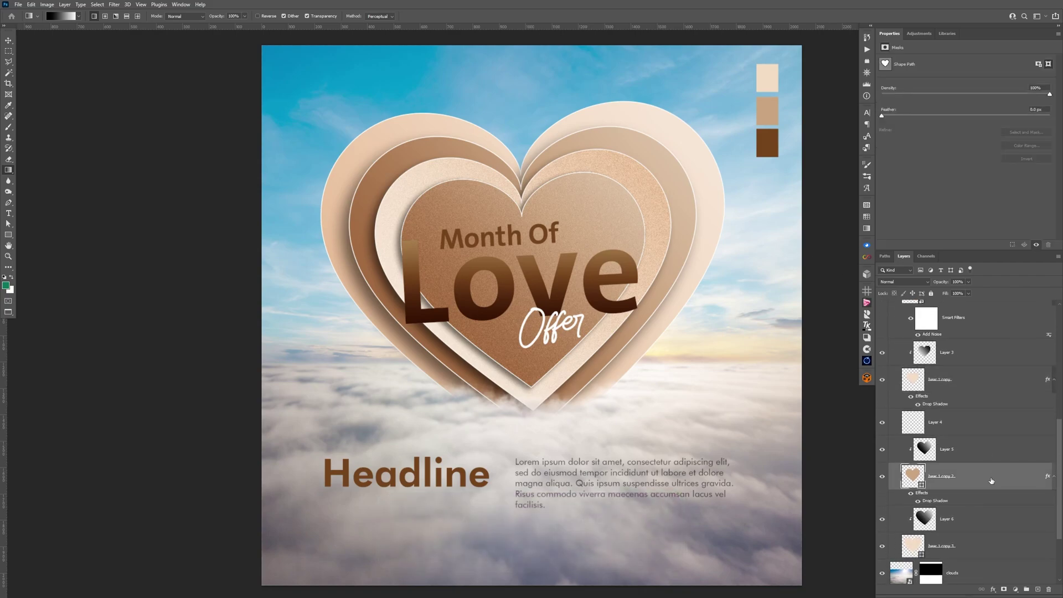
left_click(977, 477)
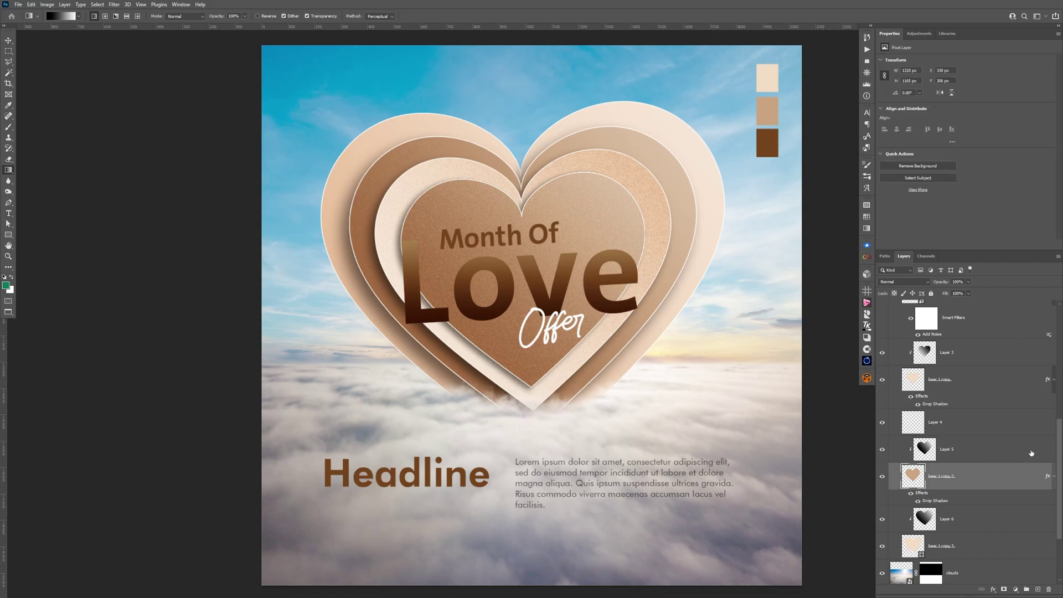
left_click(964, 540)
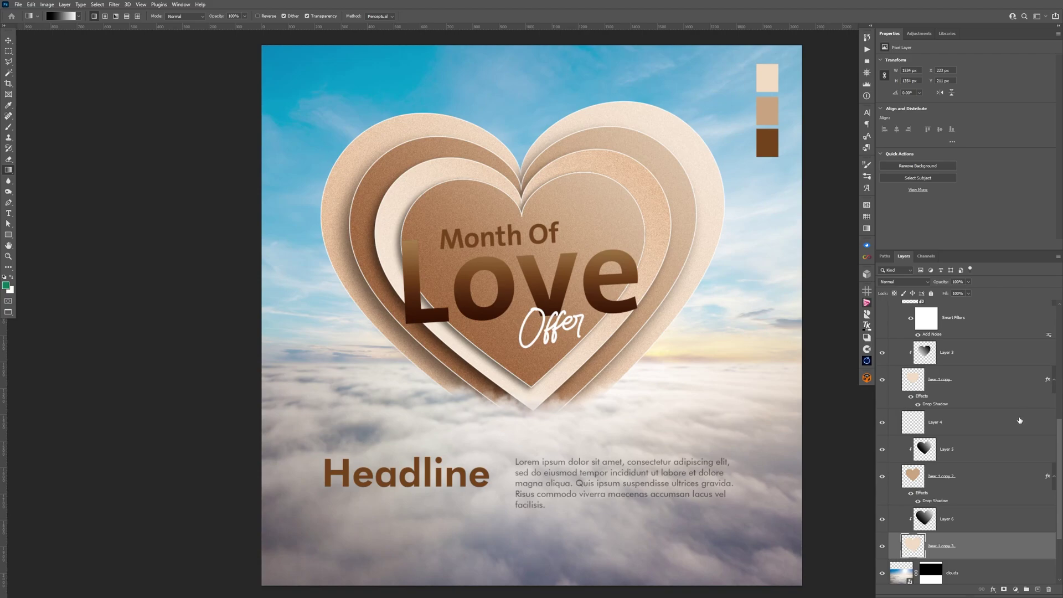
Hide the color pallets layer at the top of the layer stack.
scroll(1059, 433, "up", 10)
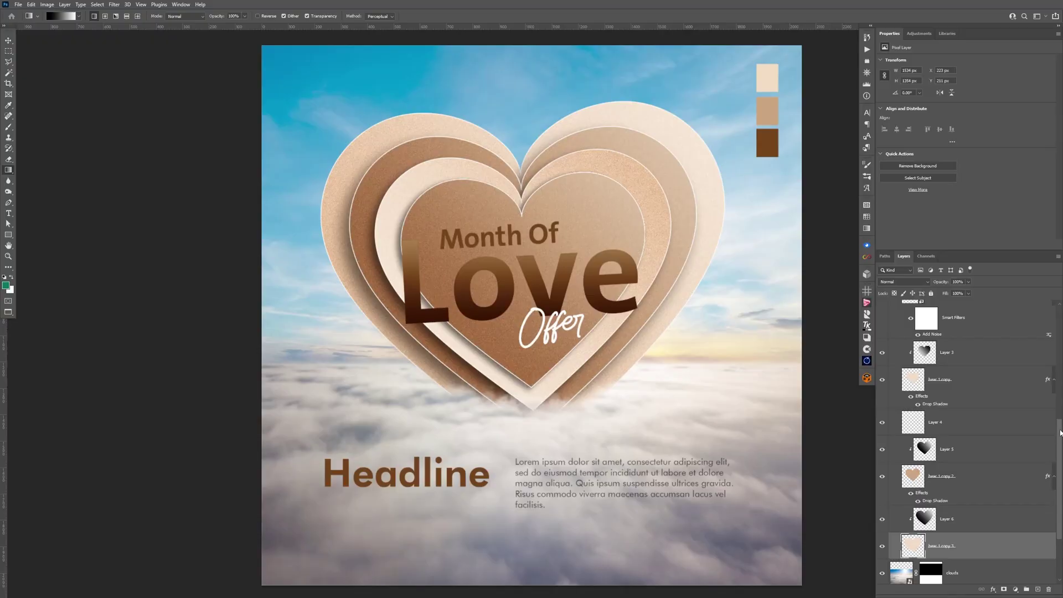
left_click_drag(1060, 434, 1057, 320)
left_click(882, 313)
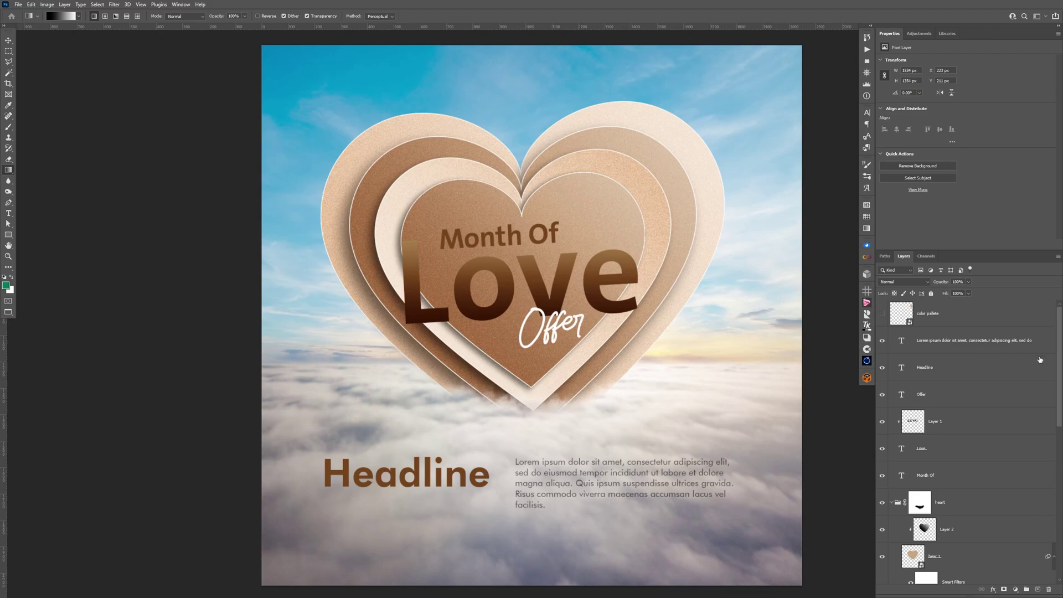
Place the glowing lens flare image as an embedded smart object above the Lorem ipsum text layer.
left_click(968, 342)
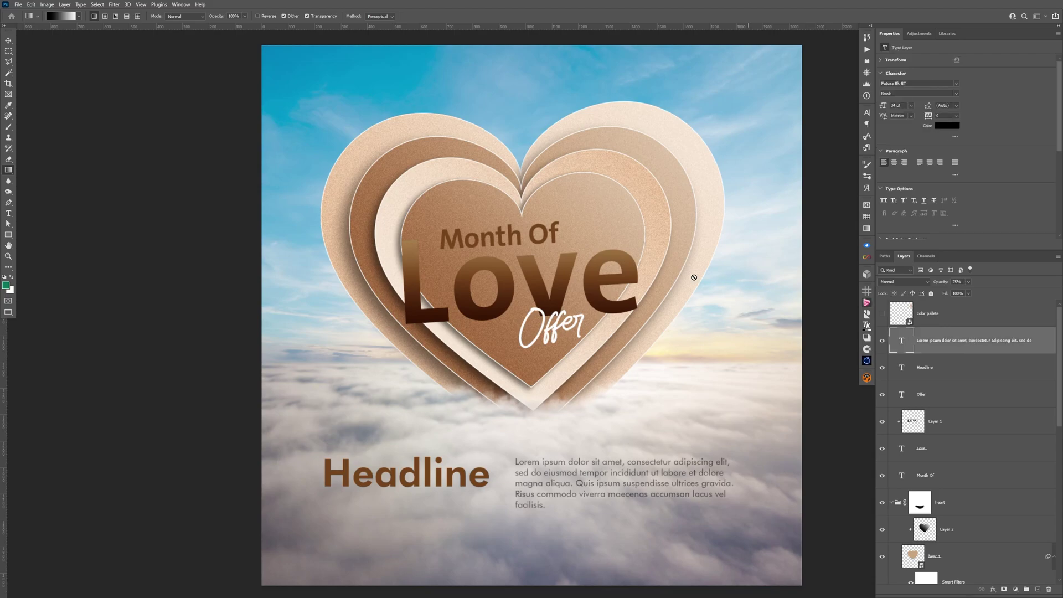
left_click(18, 4)
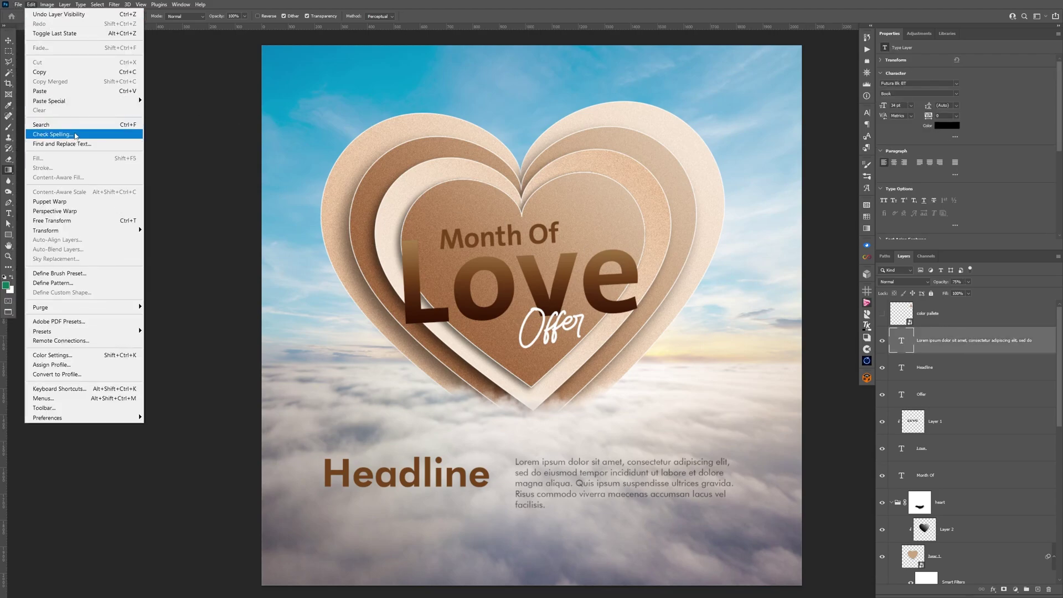
left_click(90, 211)
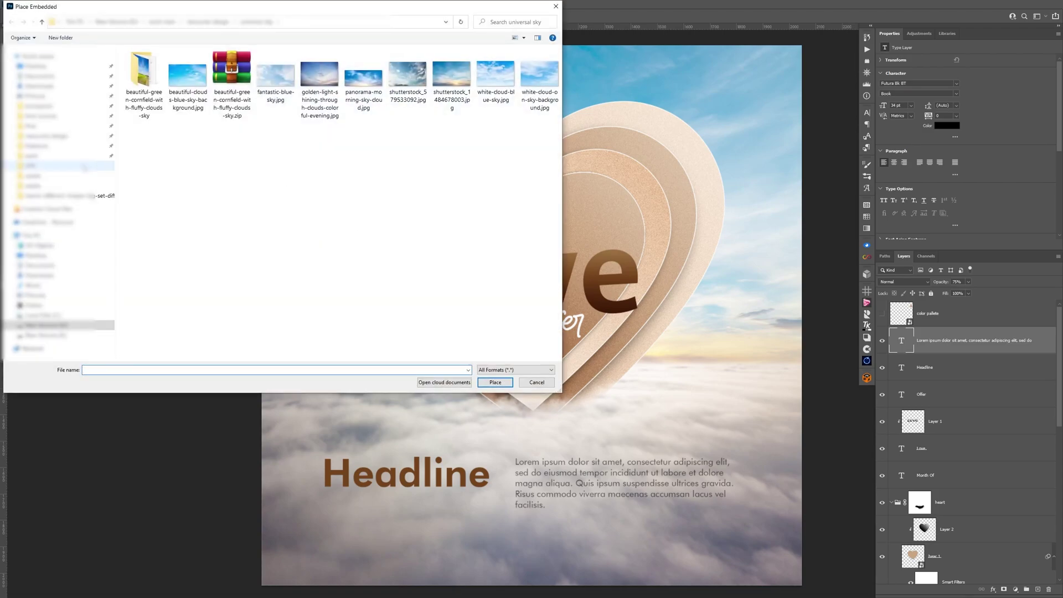
left_click(55, 186)
double_click(264, 84)
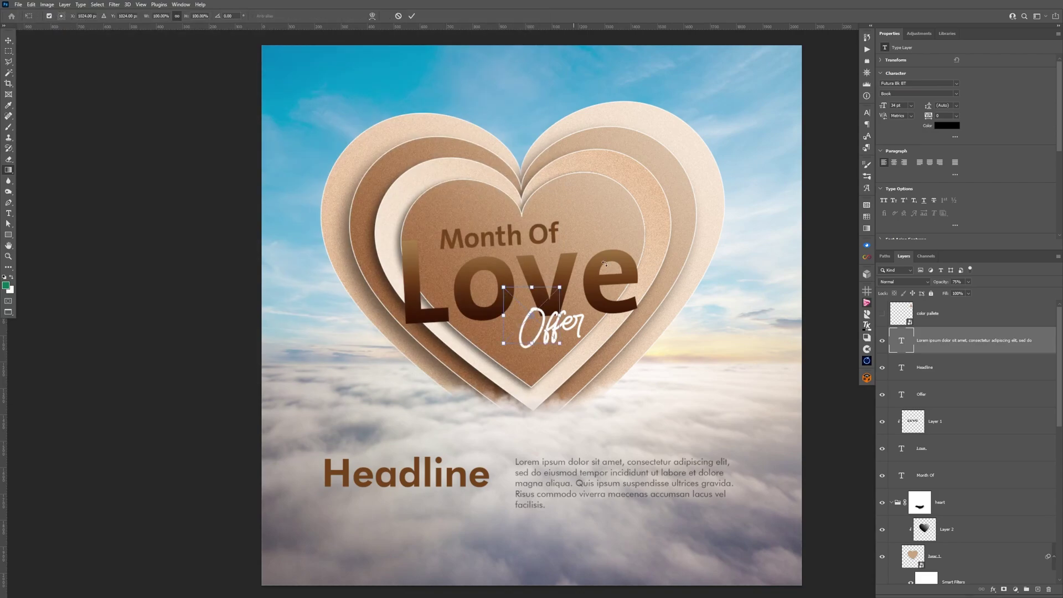
Enlarge the flare image to about 630%, move it over the sun at the poster's right edge, and set its blend mode to Screen.
left_click_drag(558, 314, 709, 315)
left_click_drag(634, 353, 877, 356)
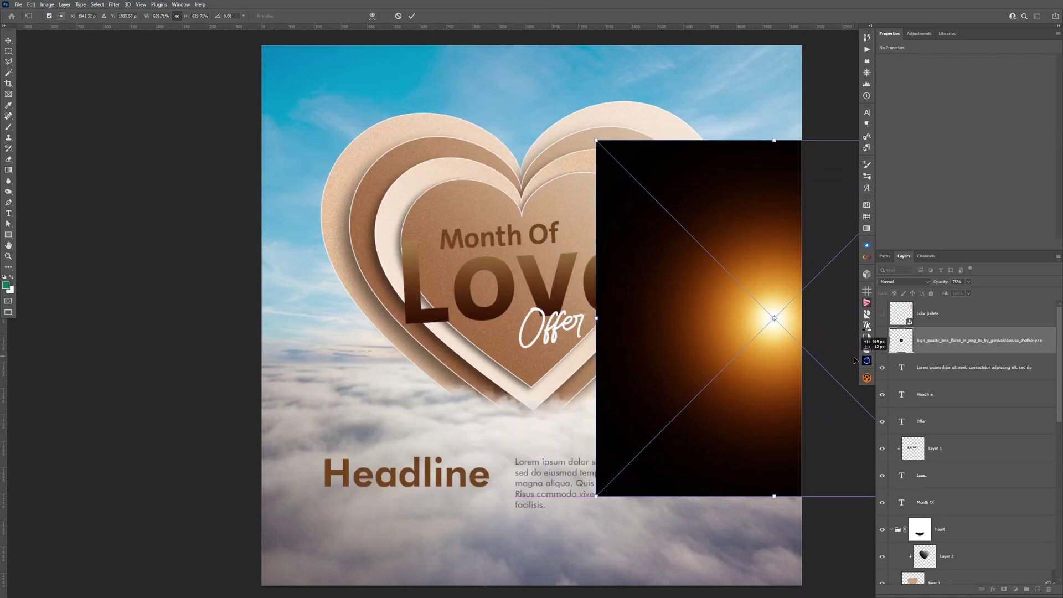
left_click(916, 282)
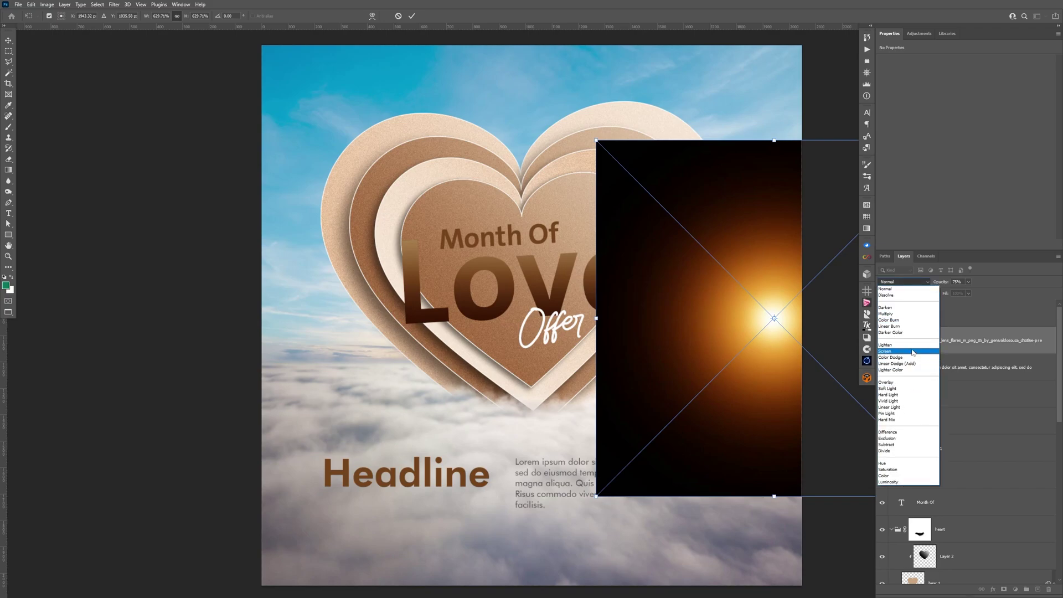
left_click(912, 351)
left_click_drag(771, 347, 790, 366)
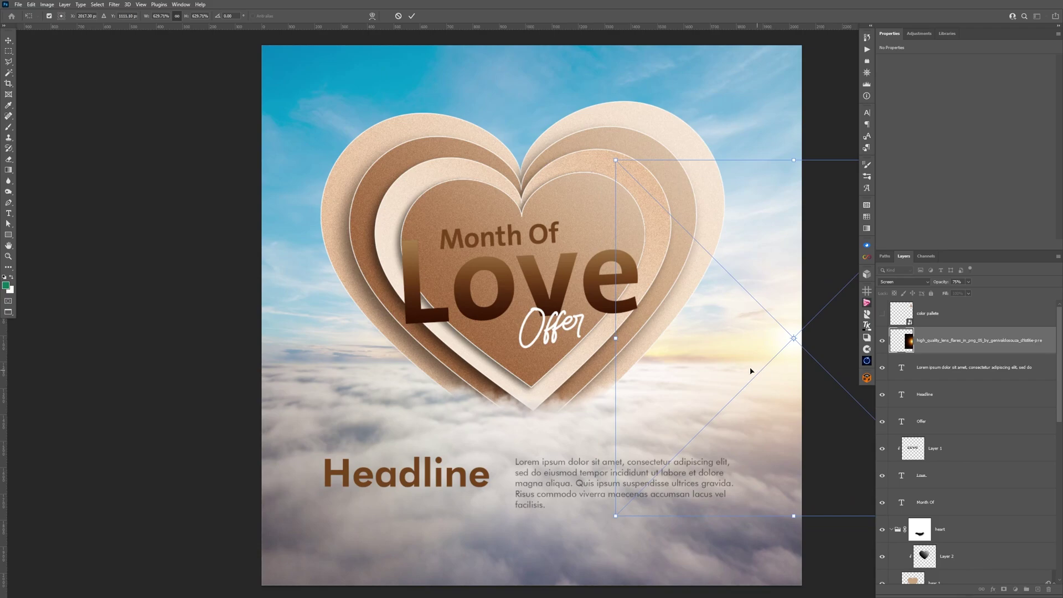
key("Return")
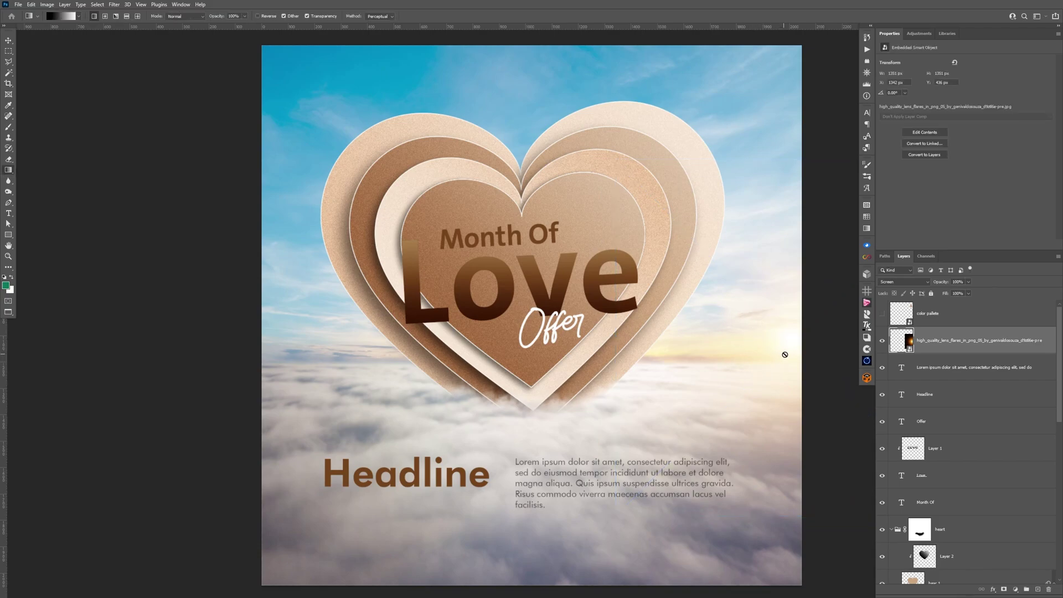
Nudge the flare image into line with the horizon's sun glow and toggle its visibility to compare.
mouse_move(787, 353)
left_mouse_down()
mouse_move(711, 357)
mouse_move(782, 361)
left_mouse_up()
left_click_drag(791, 361, 786, 360)
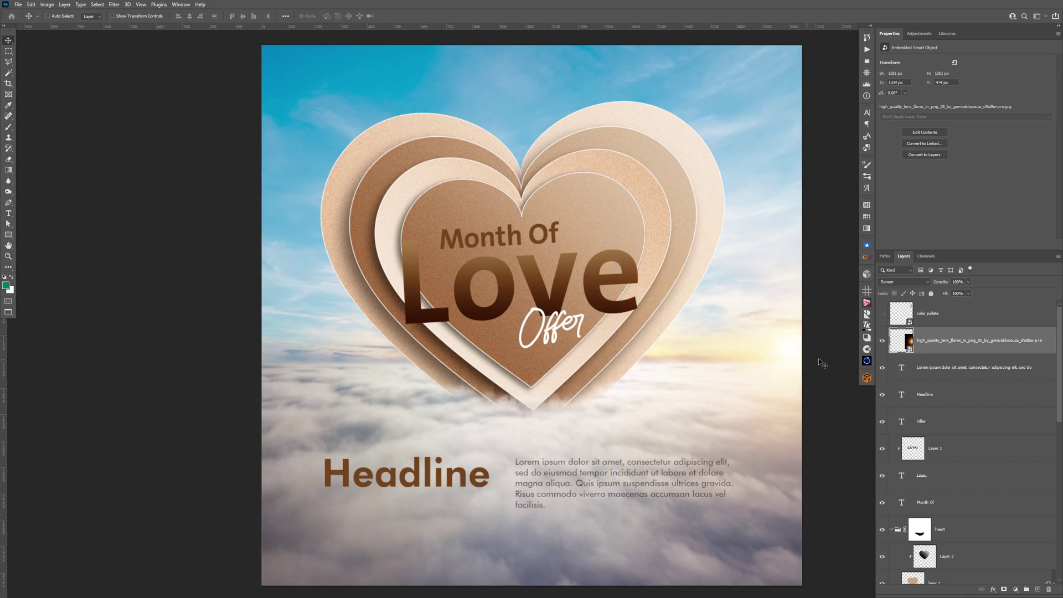
left_click(882, 340)
left_click(881, 341)
Add a new layer above the flare image and set up the Flare 3 stamp brush at 100% opacity.
left_click(1033, 588)
key("b")
right_click(553, 282)
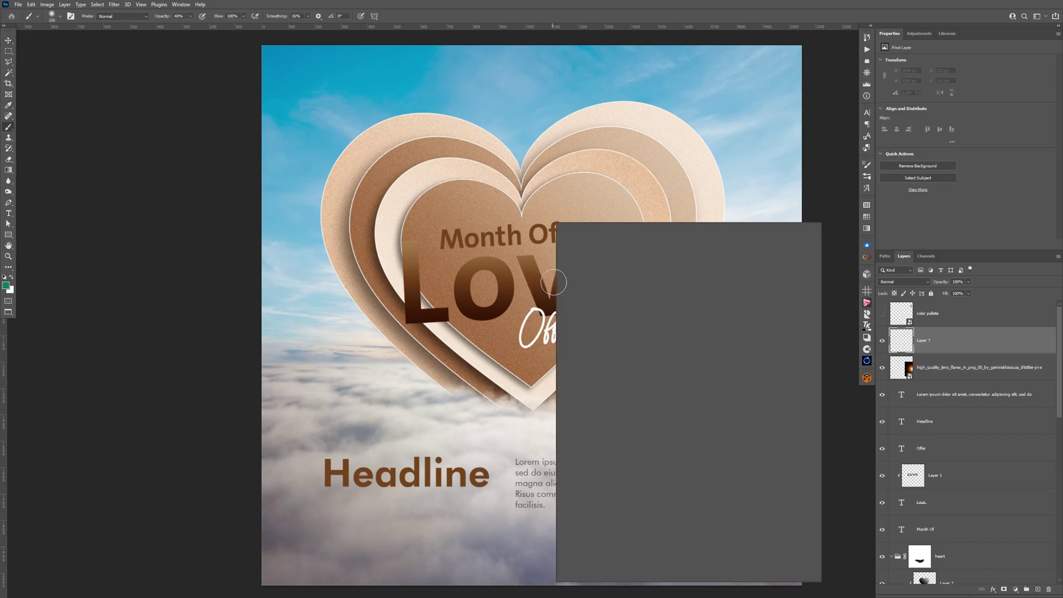
left_click_drag(801, 323, 799, 329)
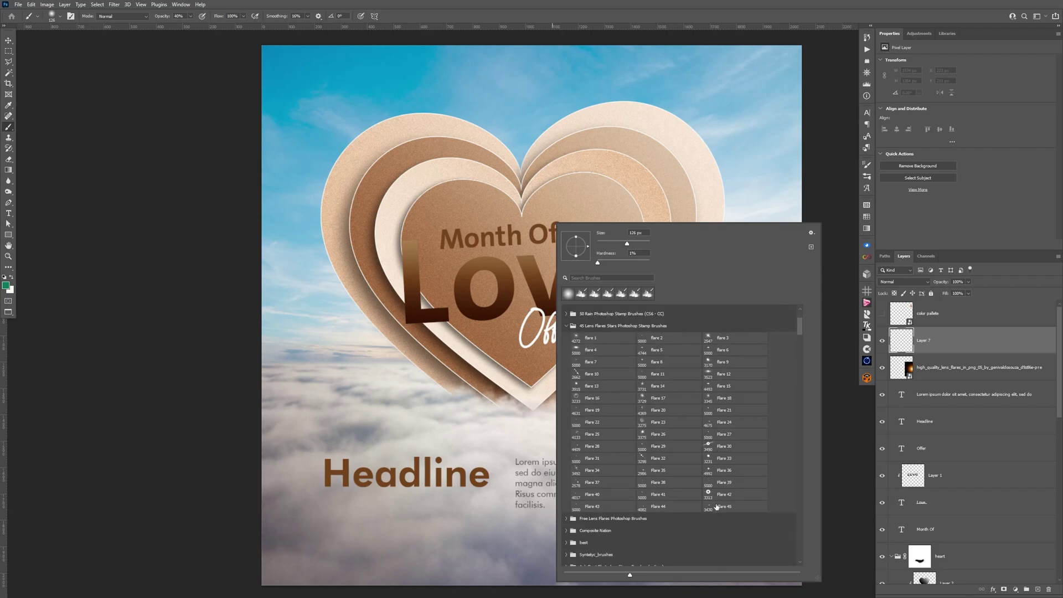
left_click(732, 340)
key("Return")
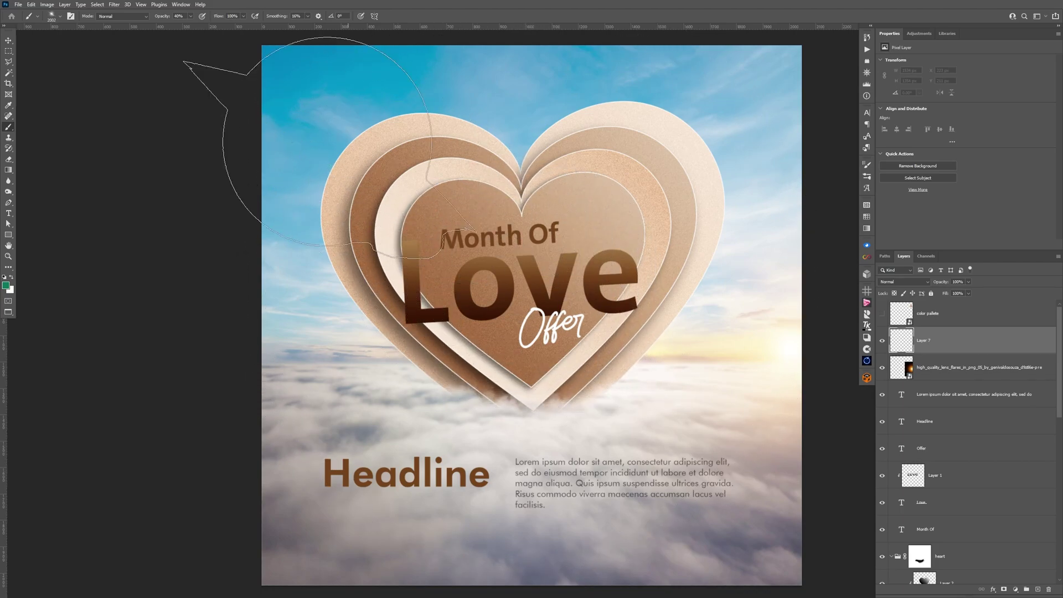
left_click_drag(163, 16, 169, 16)
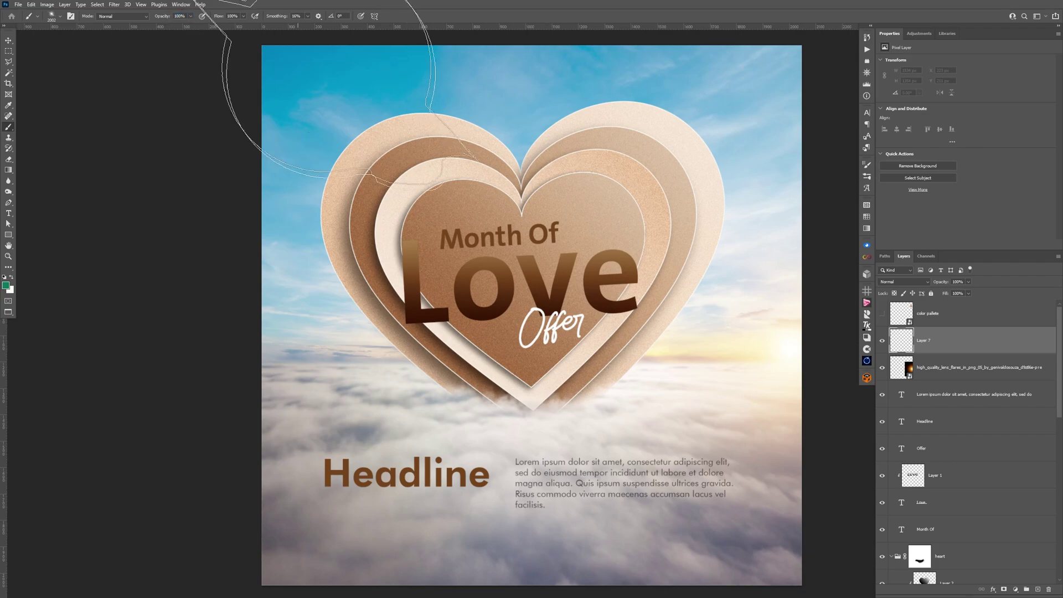
Set the foreground color to the warm yellow #ffd164.
key("x")
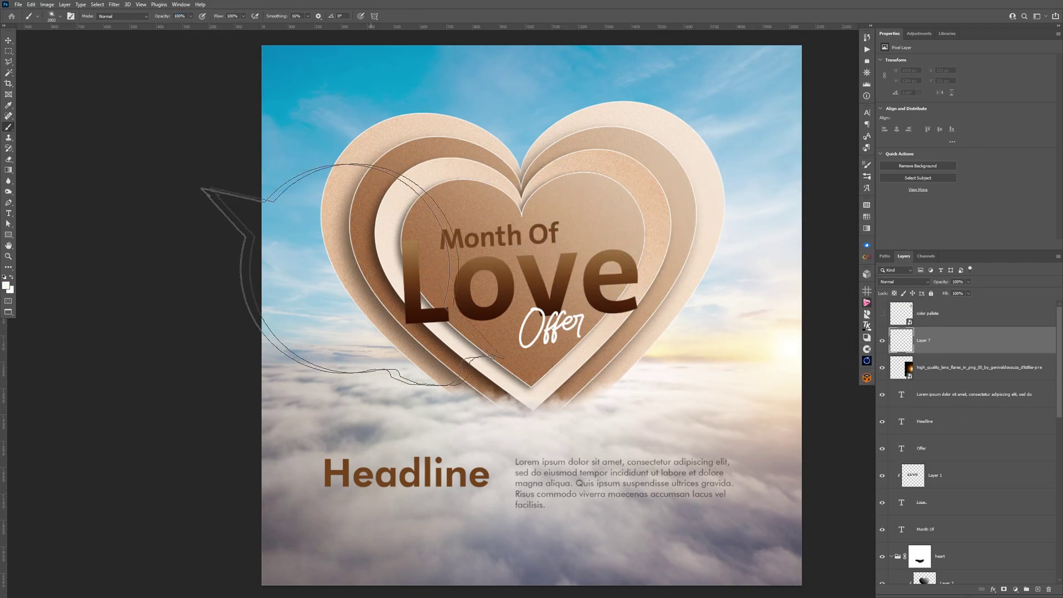
left_click(7, 285)
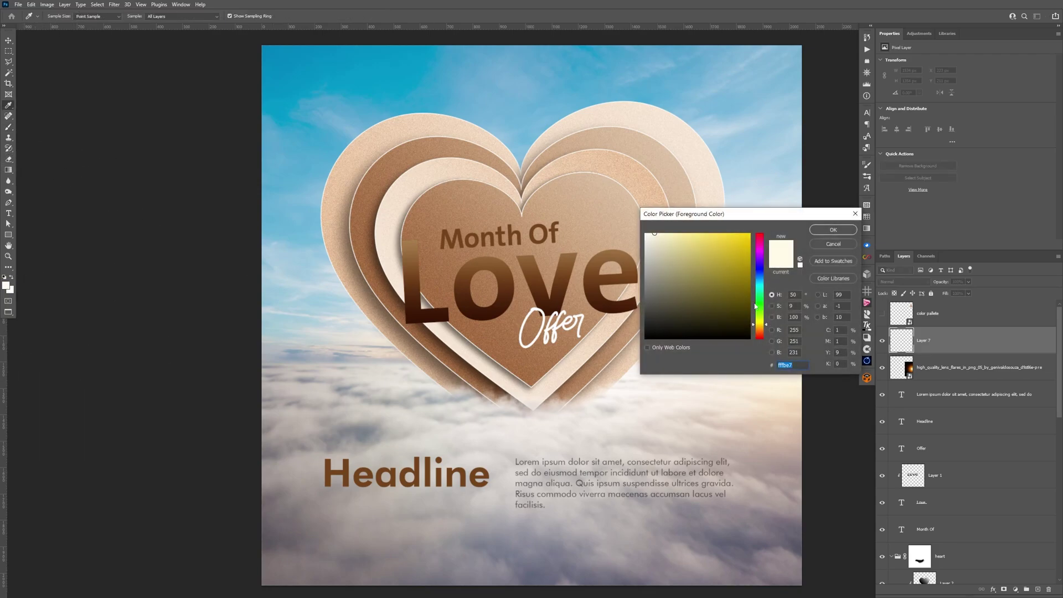
left_click_drag(760, 326, 761, 330)
left_click_drag(703, 243, 707, 232)
left_click(826, 233)
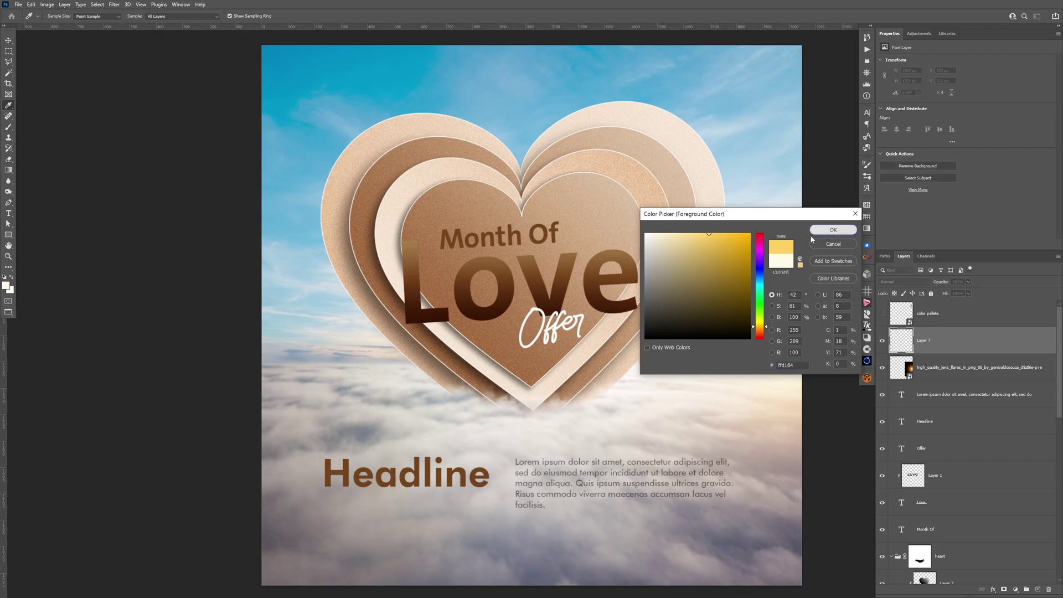
Stamp the yellow flare once over the center of the heart and set its layer to Screen blend mode.
left_click(526, 274)
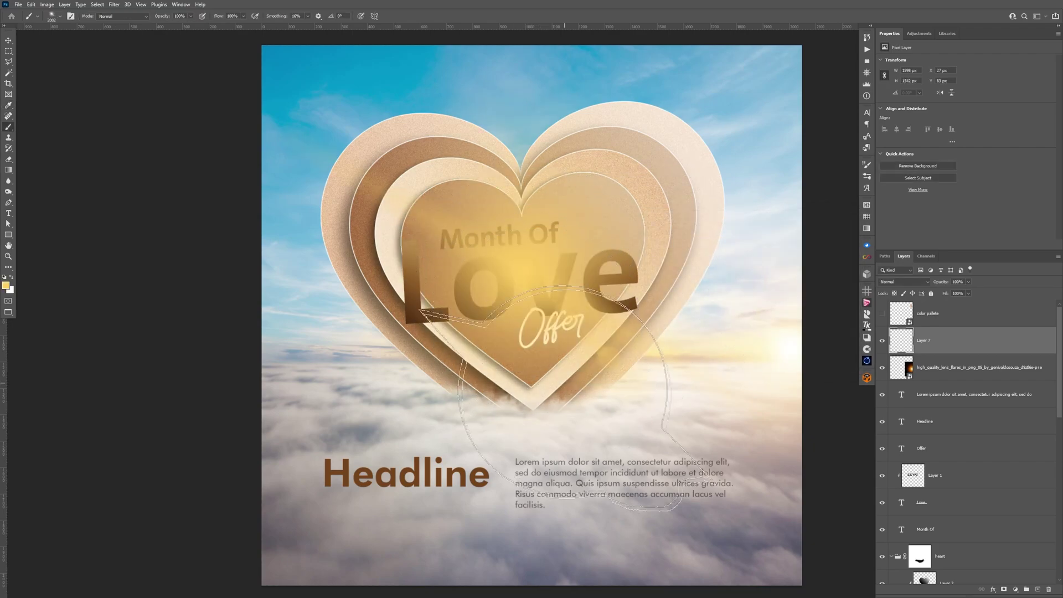
left_click(903, 282)
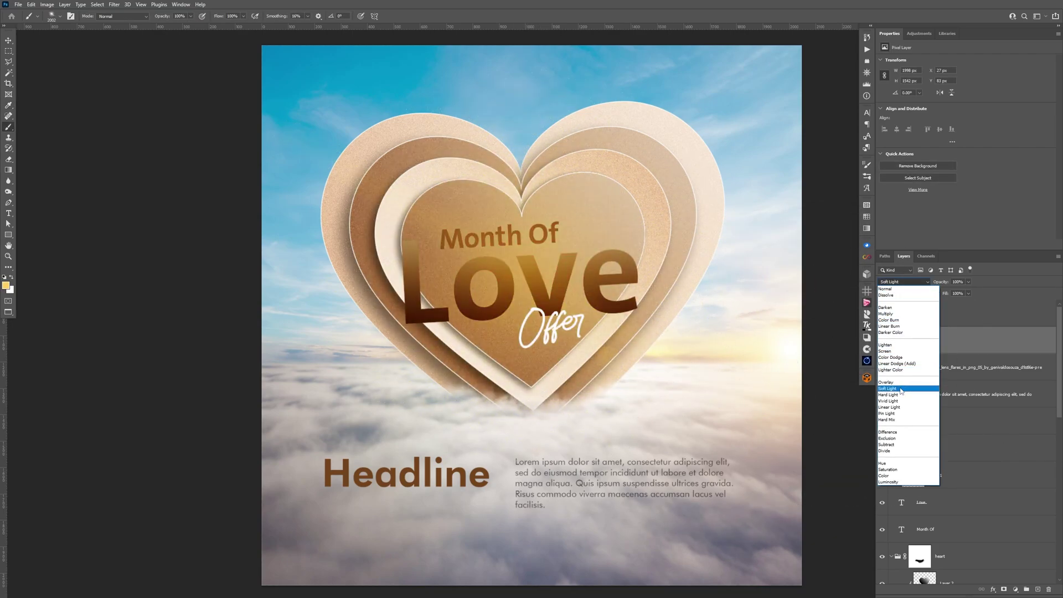
left_click(902, 351)
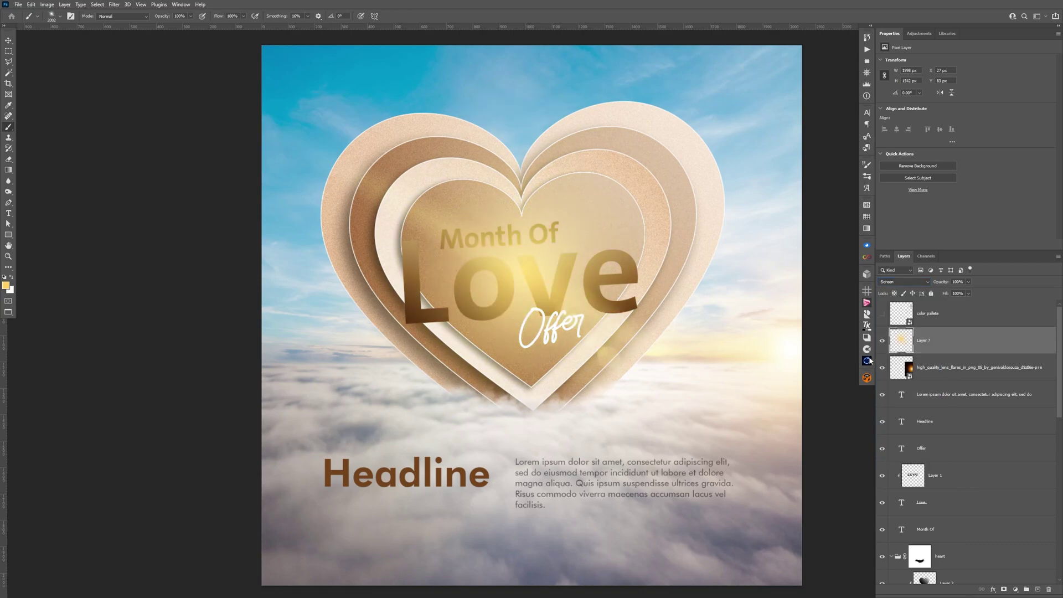
Rotate the stamped flare and move it onto the sun at the poster's right edge, then toggle its visibility to compare.
key("ctrl+t")
left_click_drag(819, 251, 479, 423)
left_click_drag(530, 336, 774, 397)
left_click_drag(504, 498, 456, 424)
left_click_drag(647, 369, 632, 405)
key("Return")
key("b")
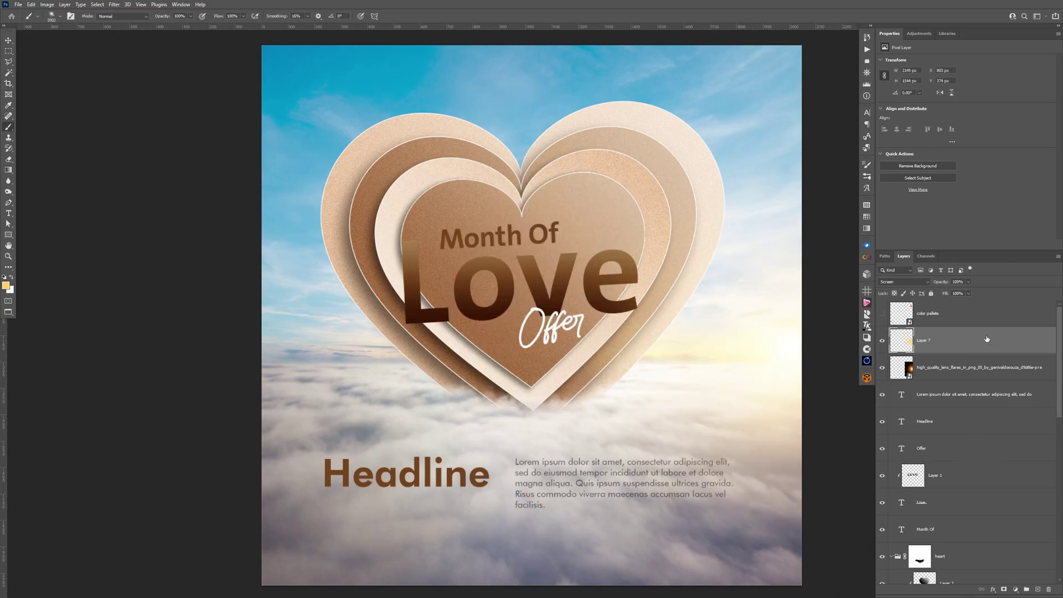
left_click(881, 341)
left_click(882, 342)
Add another new layer on top of the first stamped flare and choose the Flare 10 stamp brush.
left_click(1037, 588)
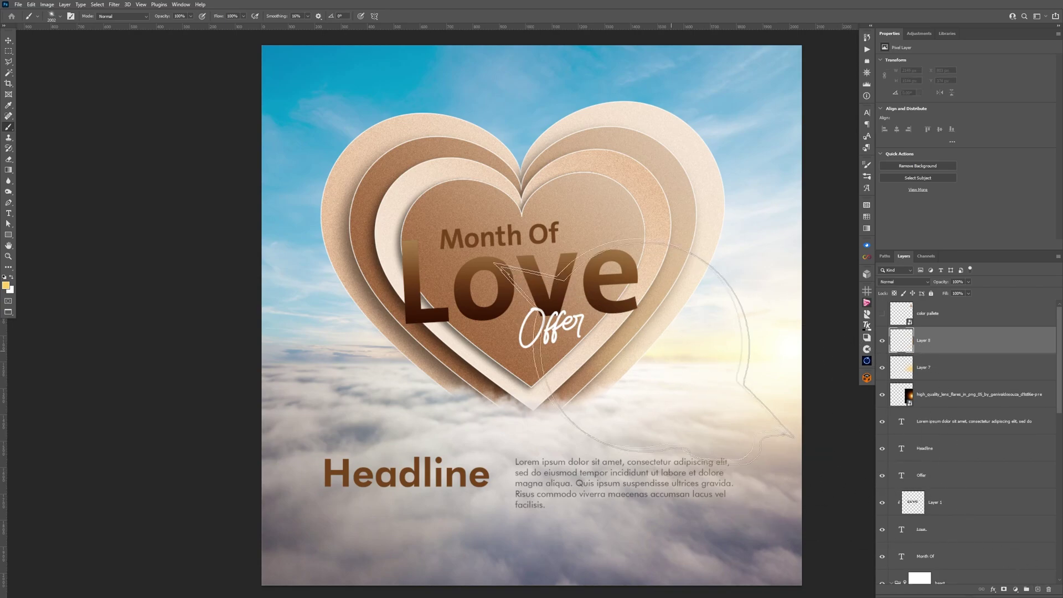
left_click(521, 299)
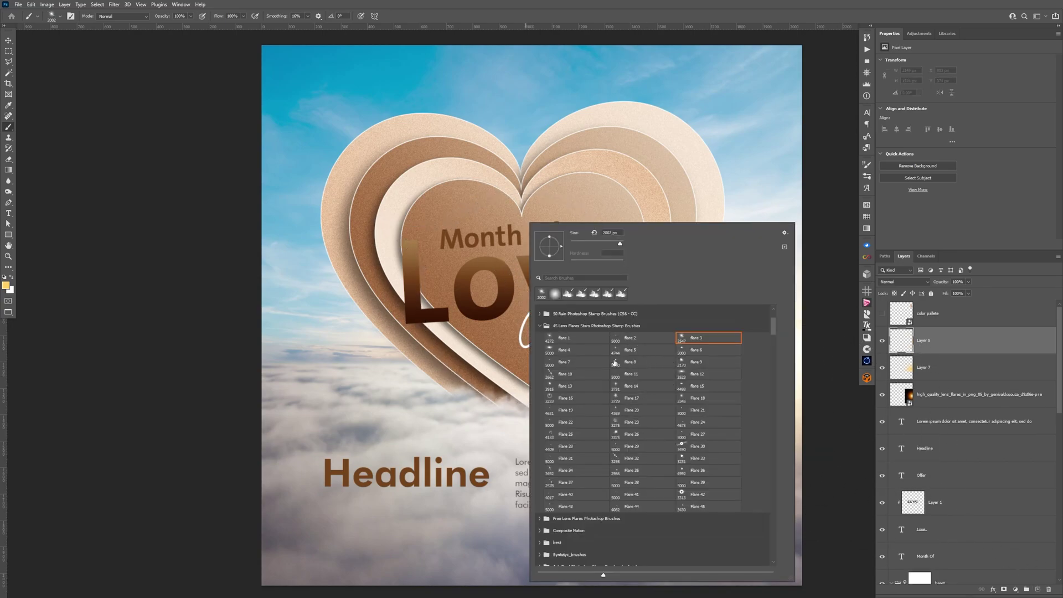
left_click(563, 374)
key("Return")
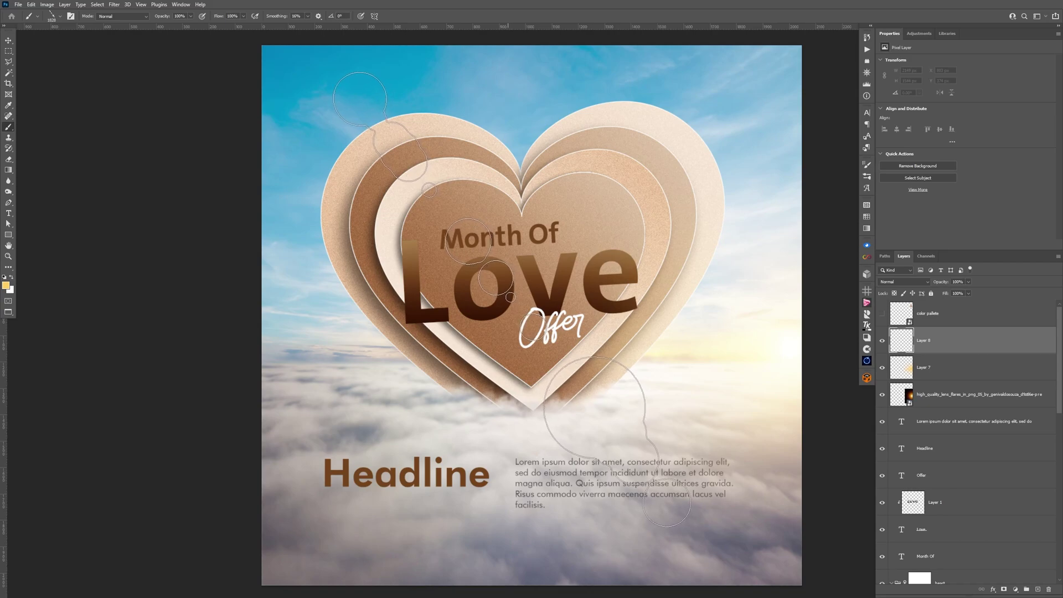
Stamp the Flare 10 light circles diagonally across the poster and set their layer to Screen blend mode.
left_click(512, 299)
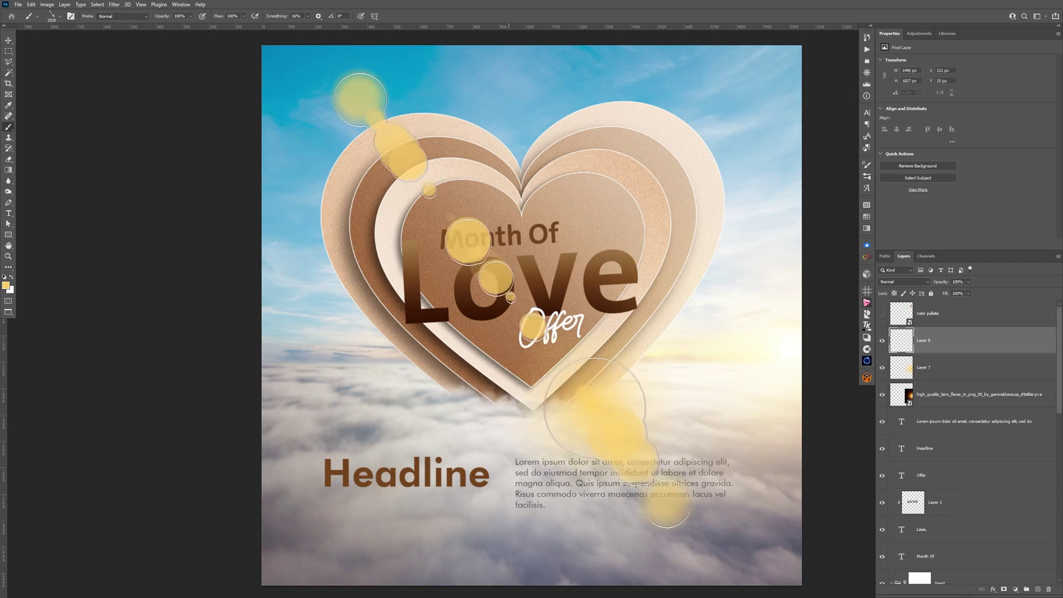
left_click(904, 282)
left_click(892, 351)
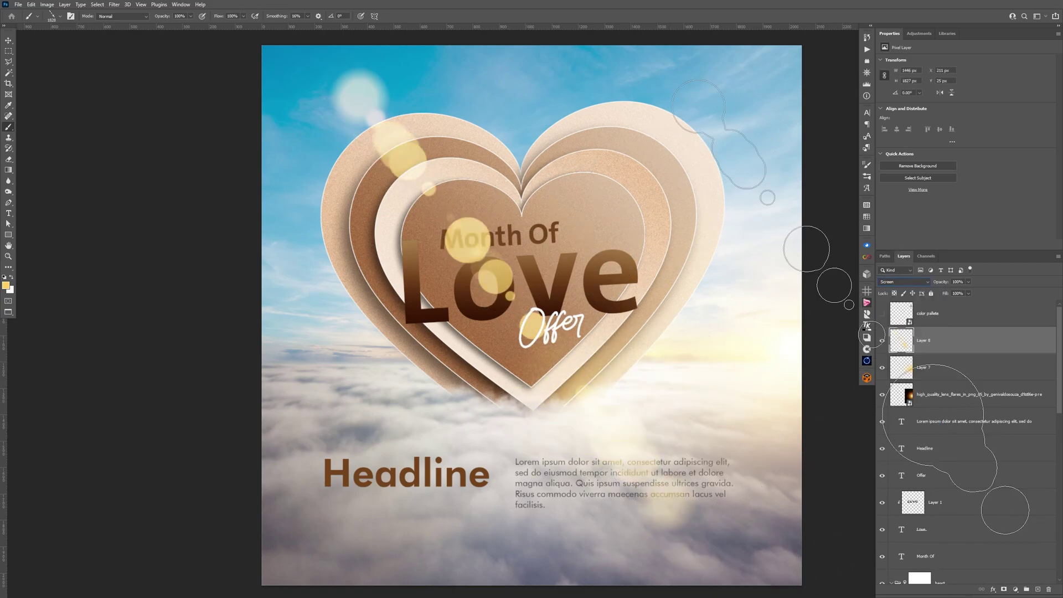
Rotate the light circles about 114° and position them around the sun and the heart's lower tip, then compare by toggling the layer.
key("ctrl+t")
left_click_drag(723, 95, 825, 378)
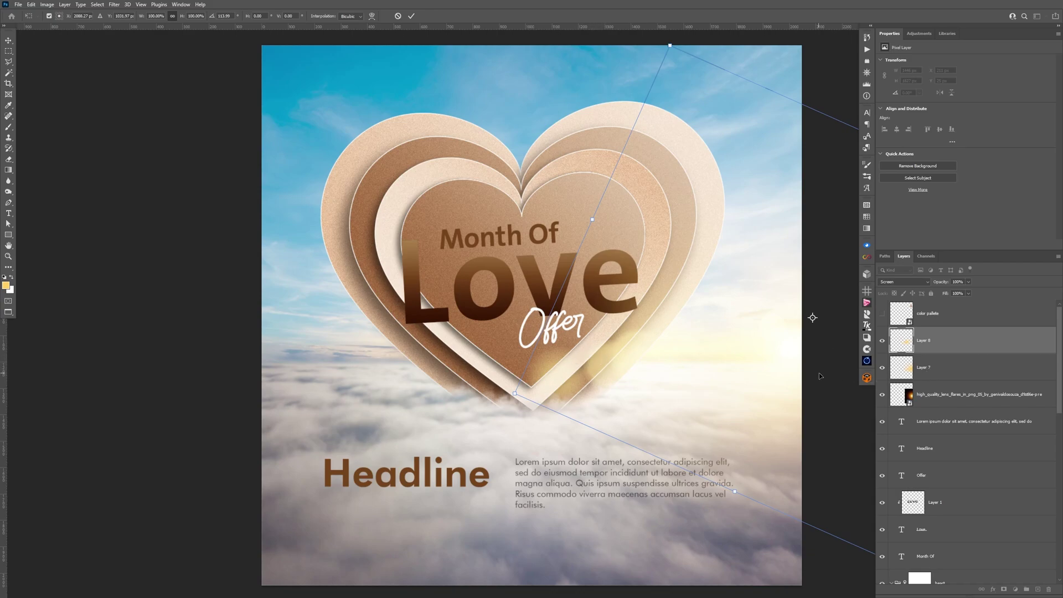
key("Return")
key("b")
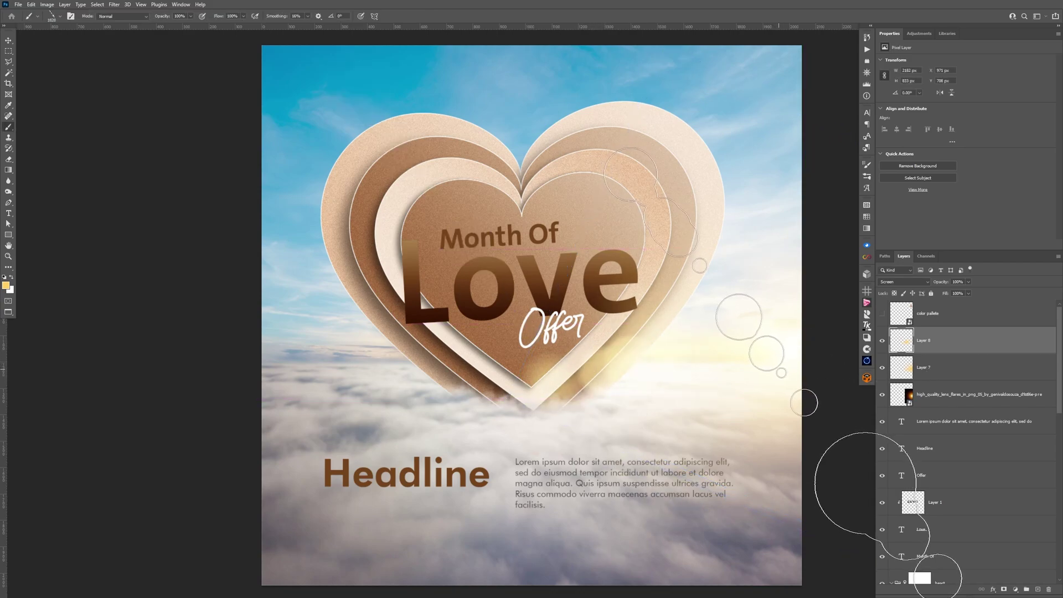
left_click(882, 341)
left_click(882, 341)
left_click(881, 343)
left_click(881, 344)
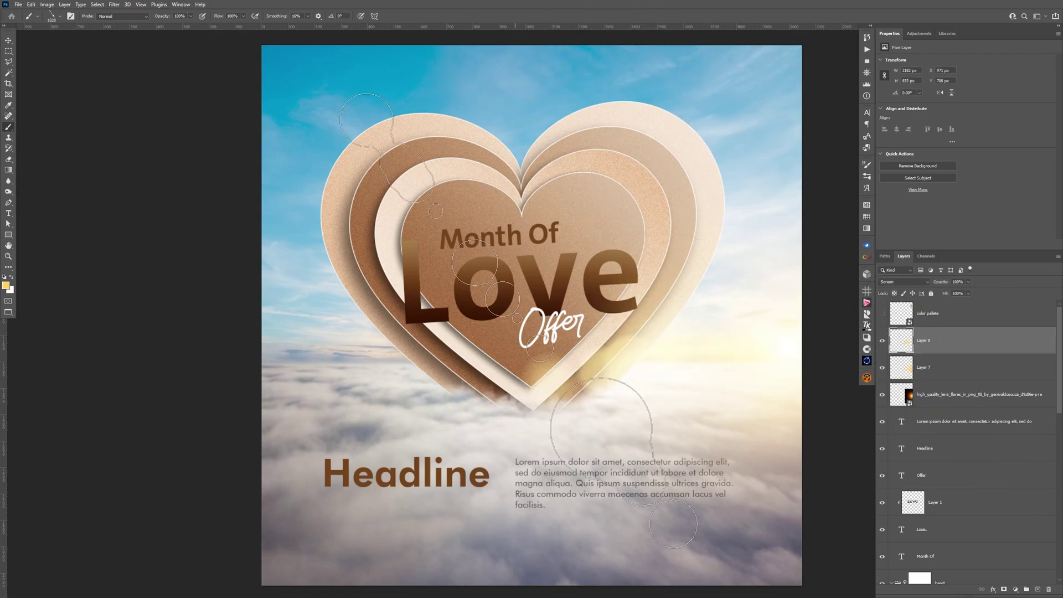
Add a new layer above the light circles and switch to a large soft round brush.
key("v")
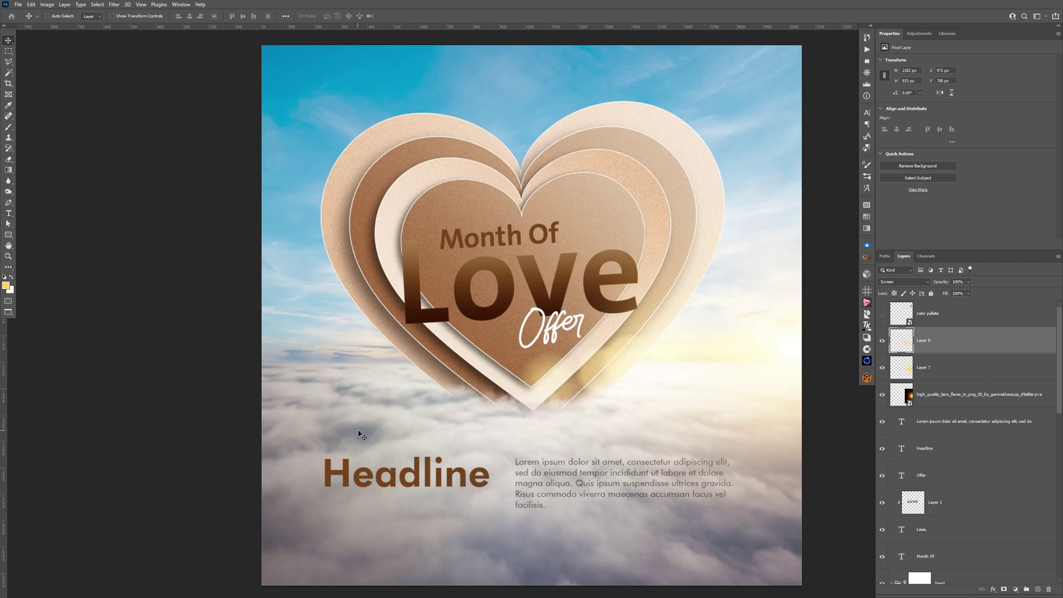
left_click(1038, 588)
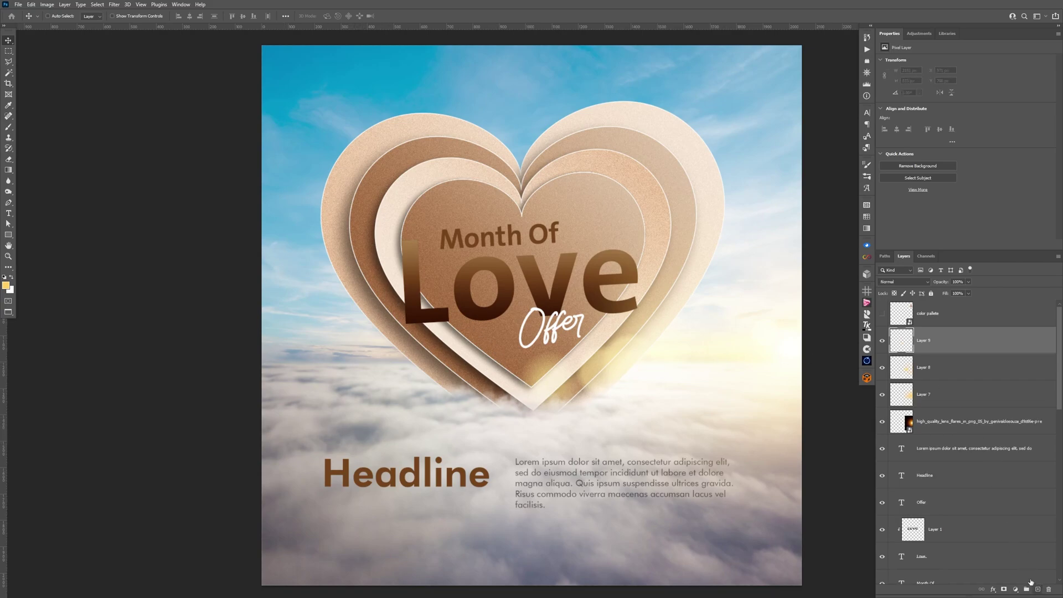
key("b")
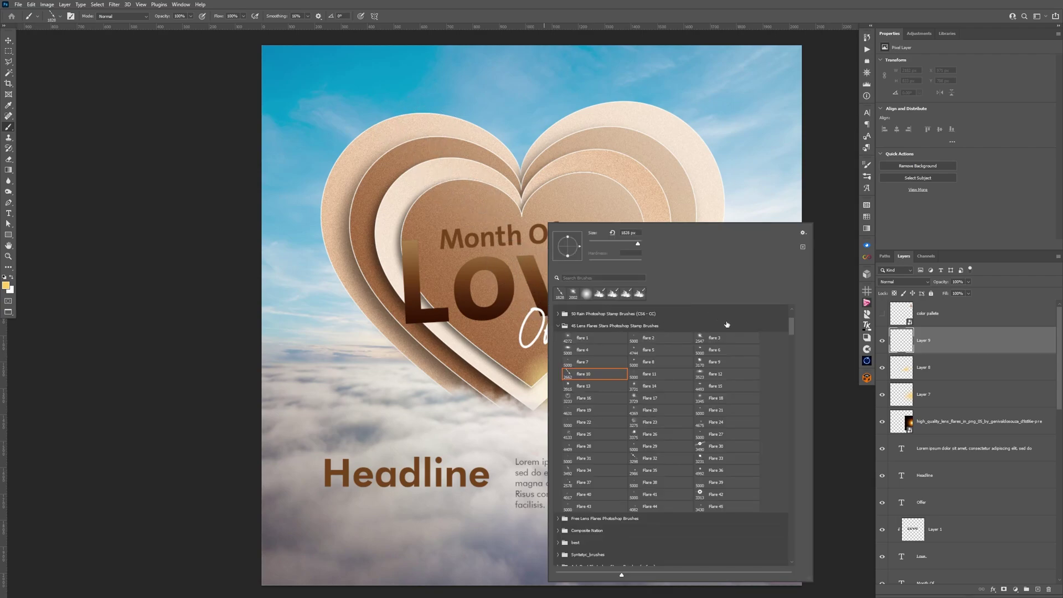
left_click(586, 293)
right_click(426, 291, "alt")
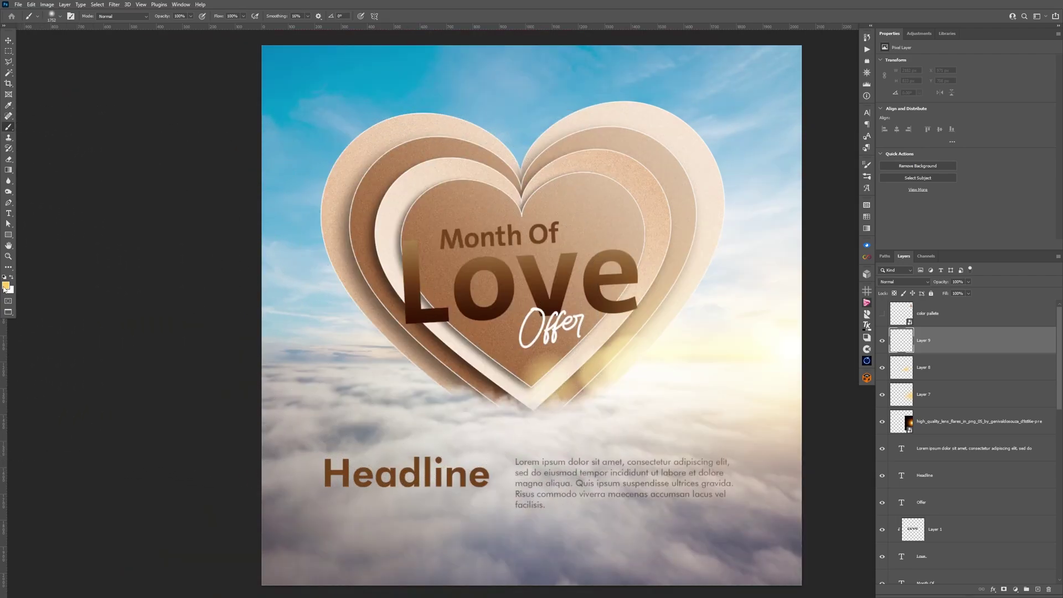
Choose a slightly lighter warm yellow as the foreground color and set the brush opacity to 20%.
left_click(7, 286)
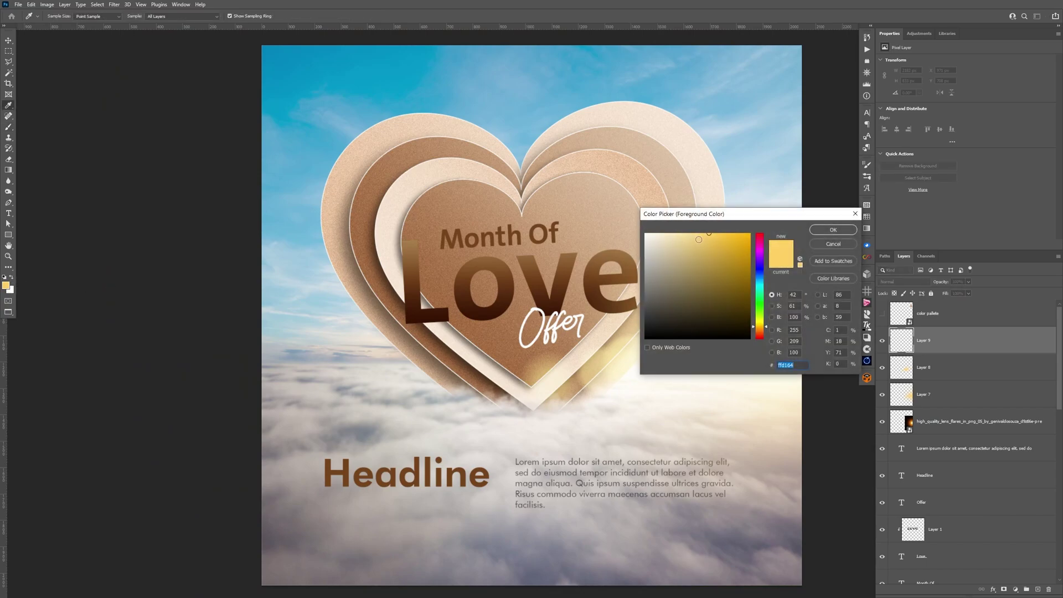
left_click(694, 233)
left_click(833, 230)
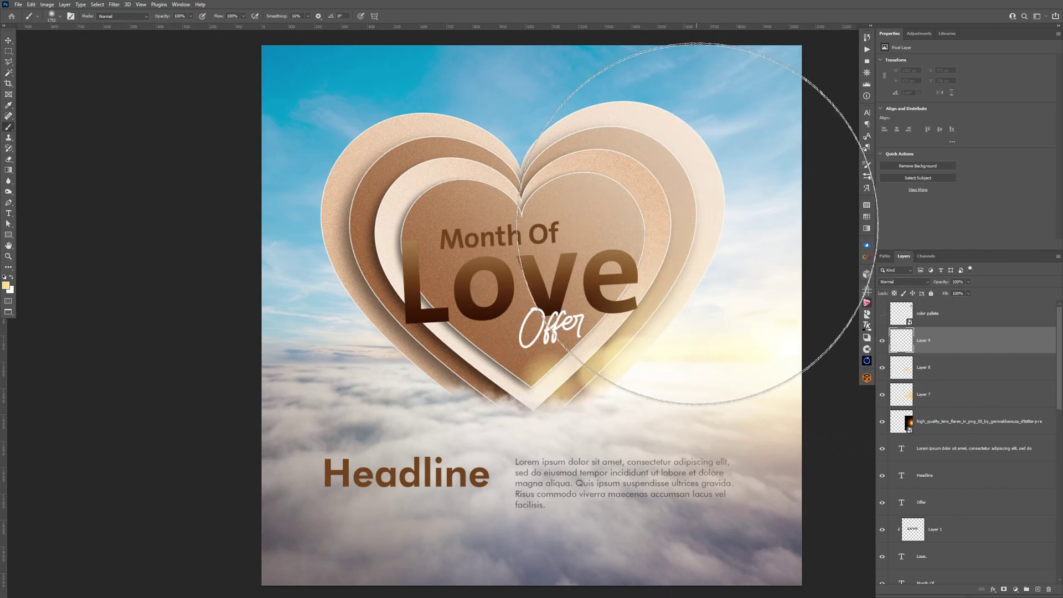
key("2")
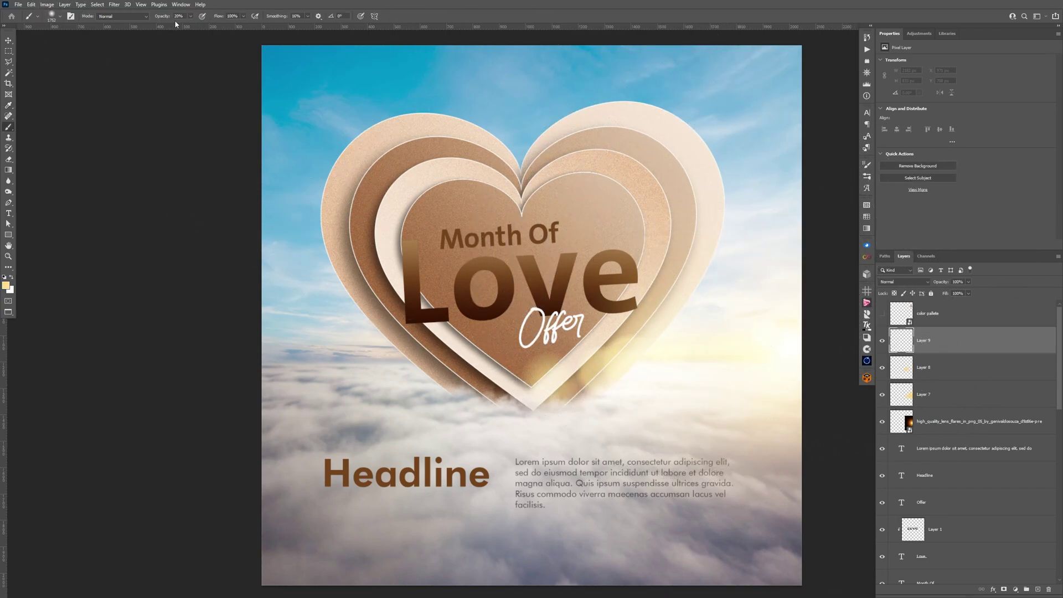
Paint a large soft warm glow over the heart's upper-right side and try Color Dodge blend mode, comparing with the layer hidden.
mouse_move(713, 273)
left_mouse_down()
mouse_move(736, 333)
mouse_move(719, 224)
mouse_move(758, 166)
mouse_move(783, 429)
mouse_move(724, 177)
mouse_move(705, 199)
left_mouse_up()
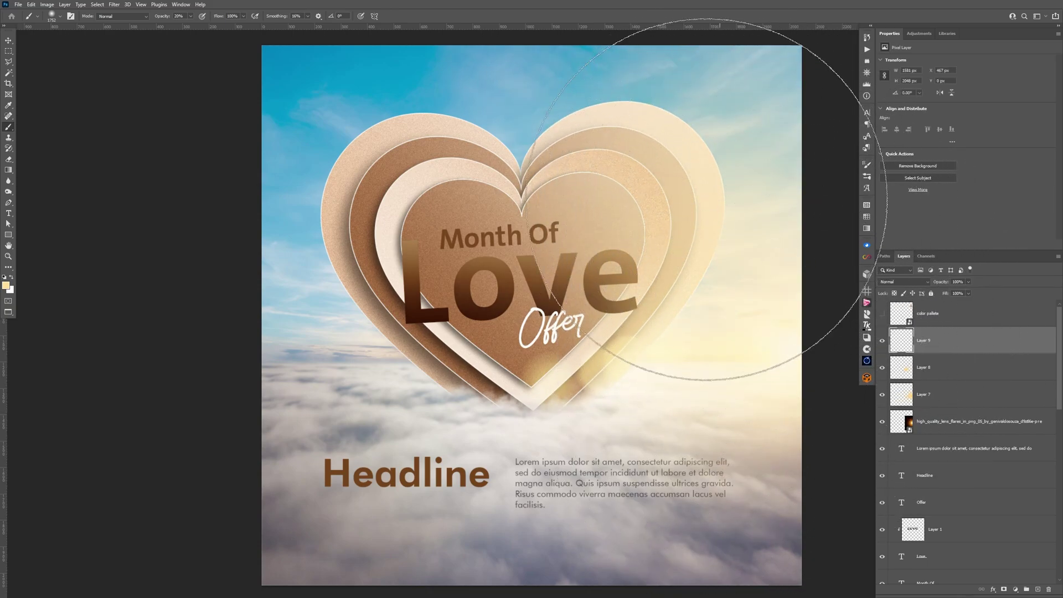
left_click(919, 282)
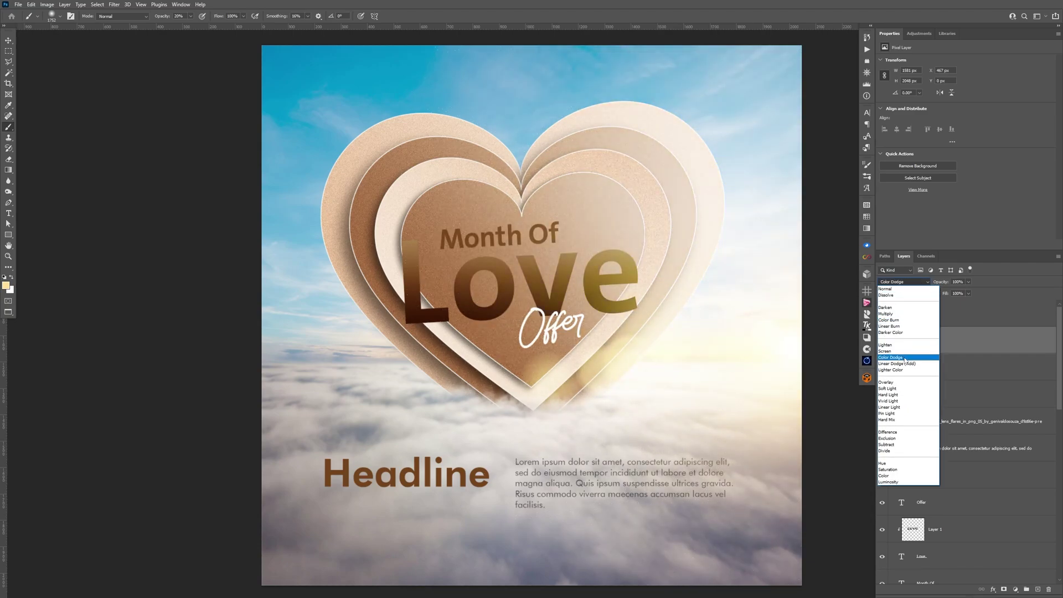
left_click(906, 359)
left_click(883, 341)
left_click(882, 341)
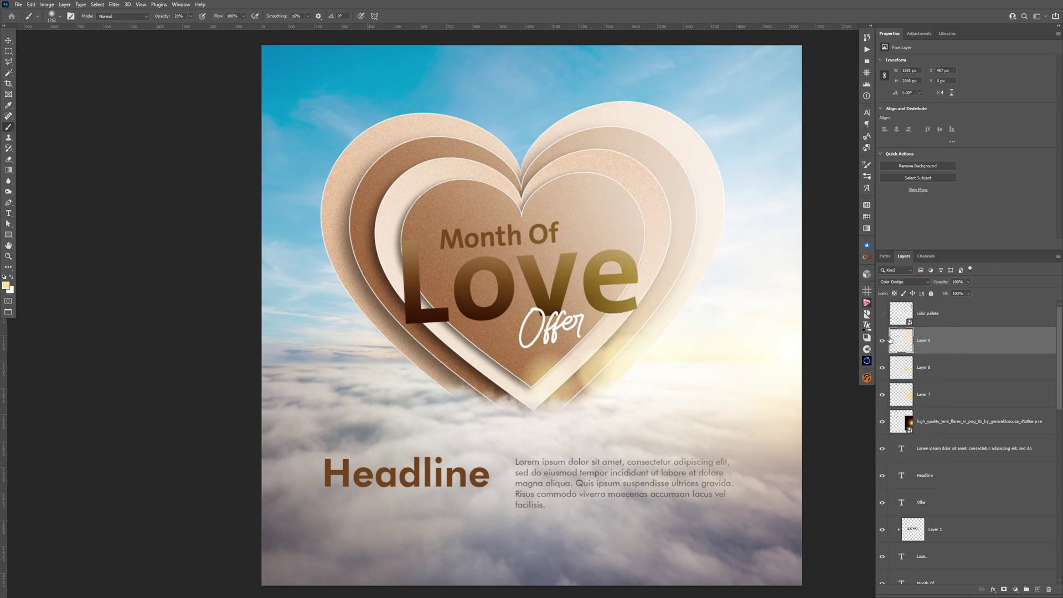
Set the glow layer to Screen blend mode, compare it hidden and shown, and lower its opacity to about 74%.
left_click(903, 282)
left_click(900, 353)
left_click(882, 341)
left_click(883, 341)
left_click_drag(943, 282, 937, 283)
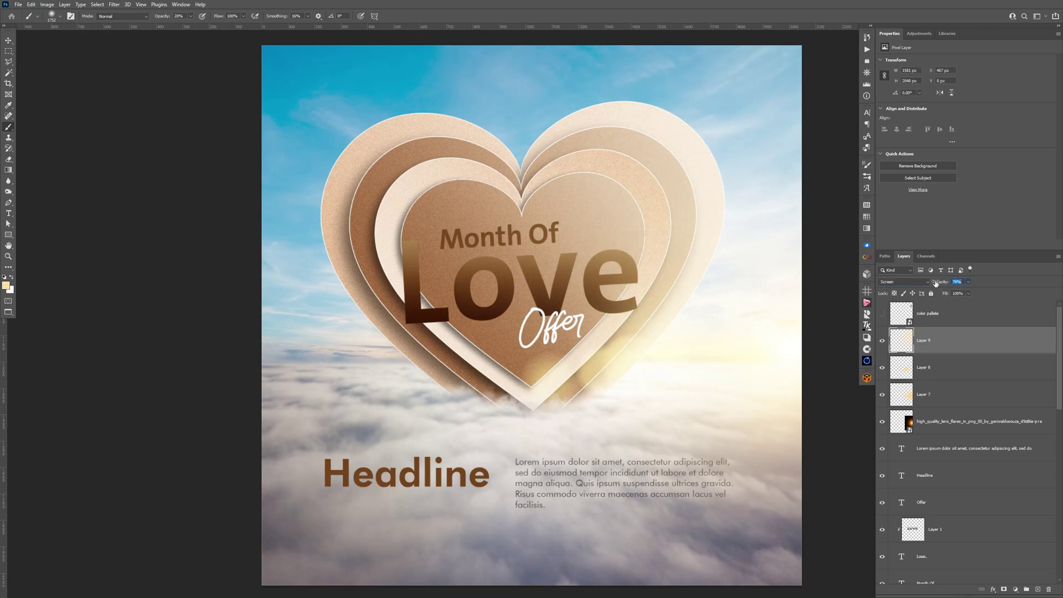
Compare the poster with and without the lens flare, light circle and glow layers by toggling their visibility.
left_click(883, 421)
left_click(882, 422)
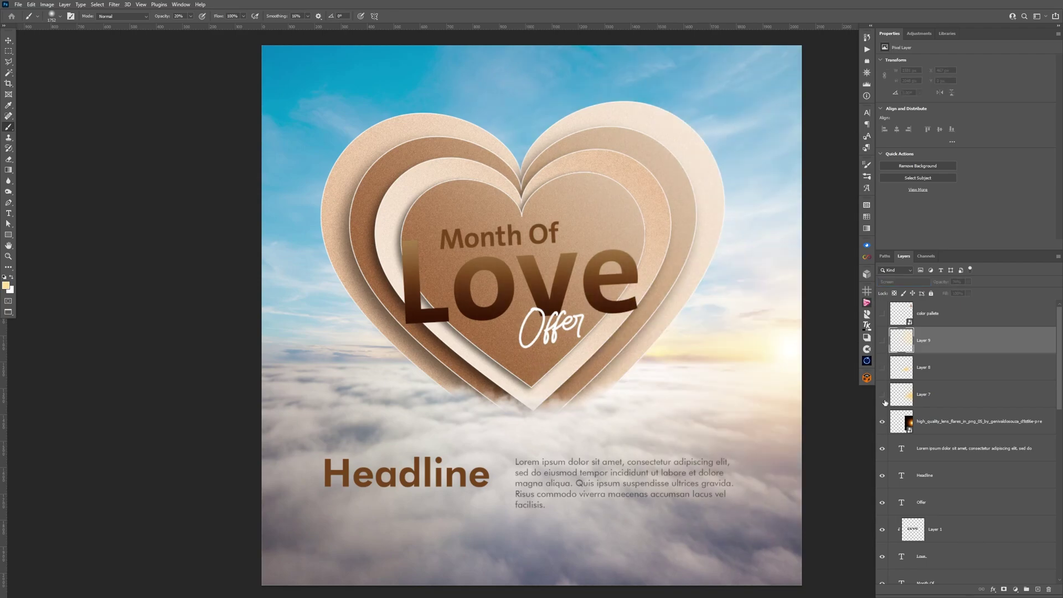
left_click(882, 394)
left_click(882, 368)
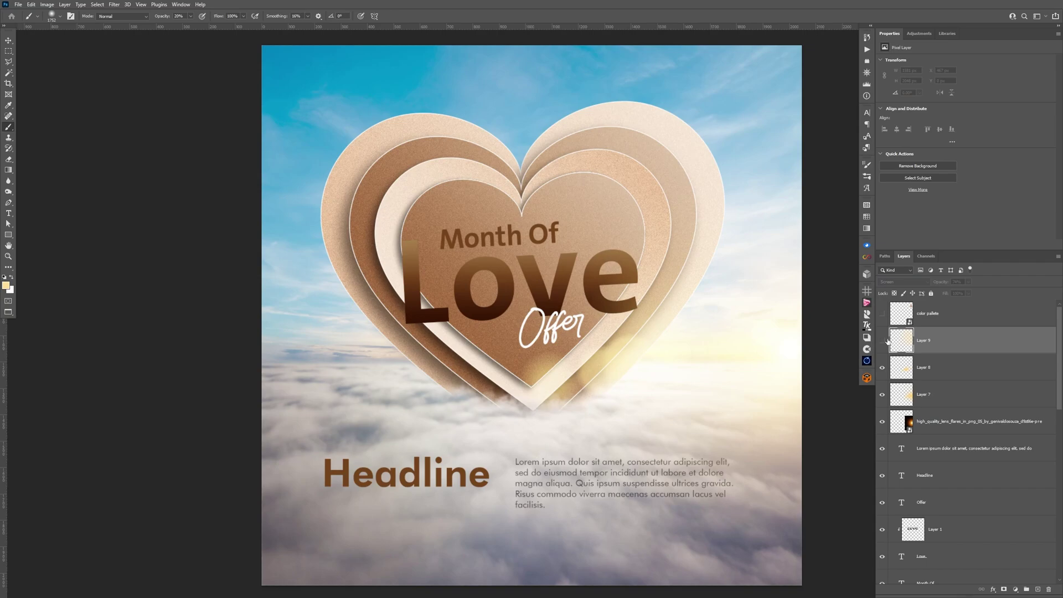
left_click(882, 340)
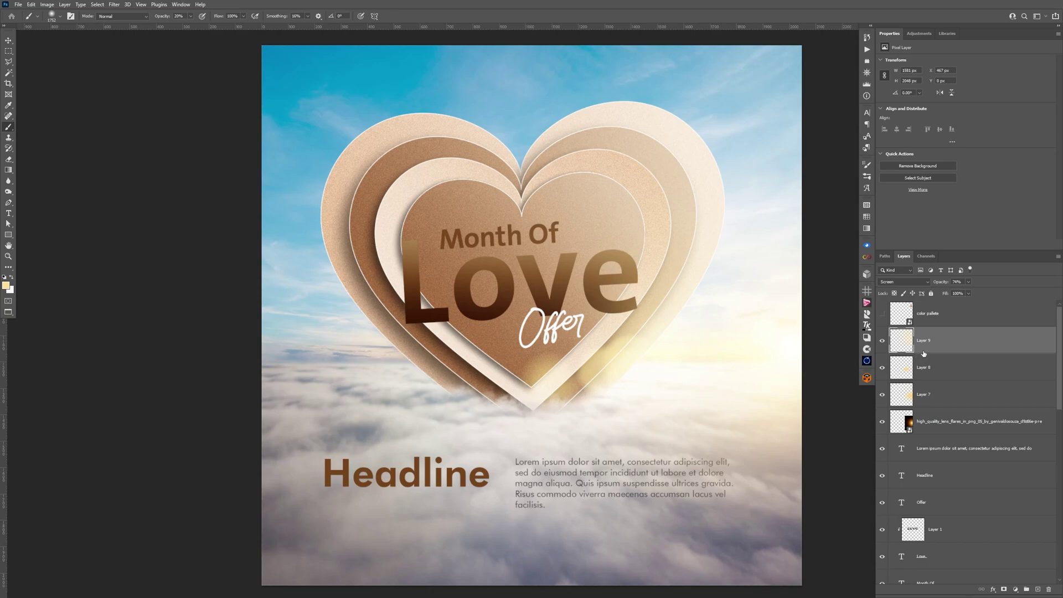
Place pigeon.png as an embedded image, scale it to about 26.75% and position it over the large heart's right edge.
left_click(19, 8)
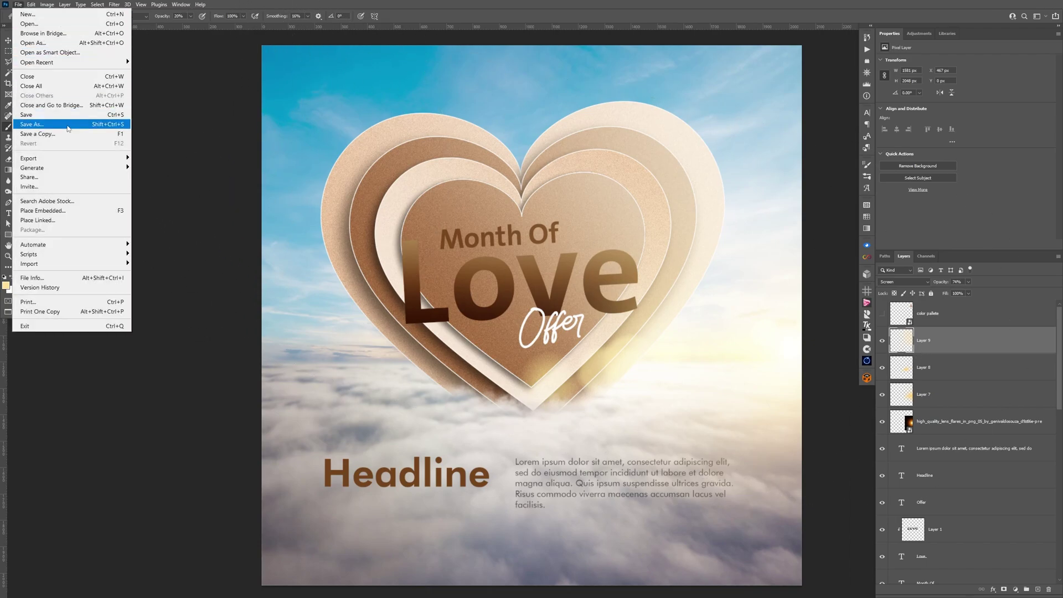
left_click(50, 212)
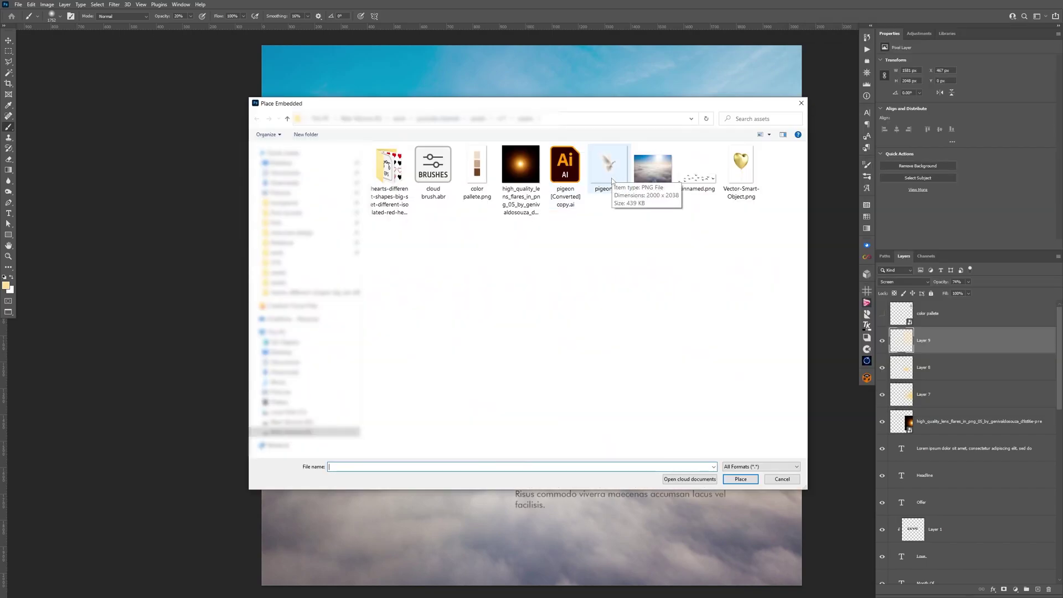
double_click(614, 180)
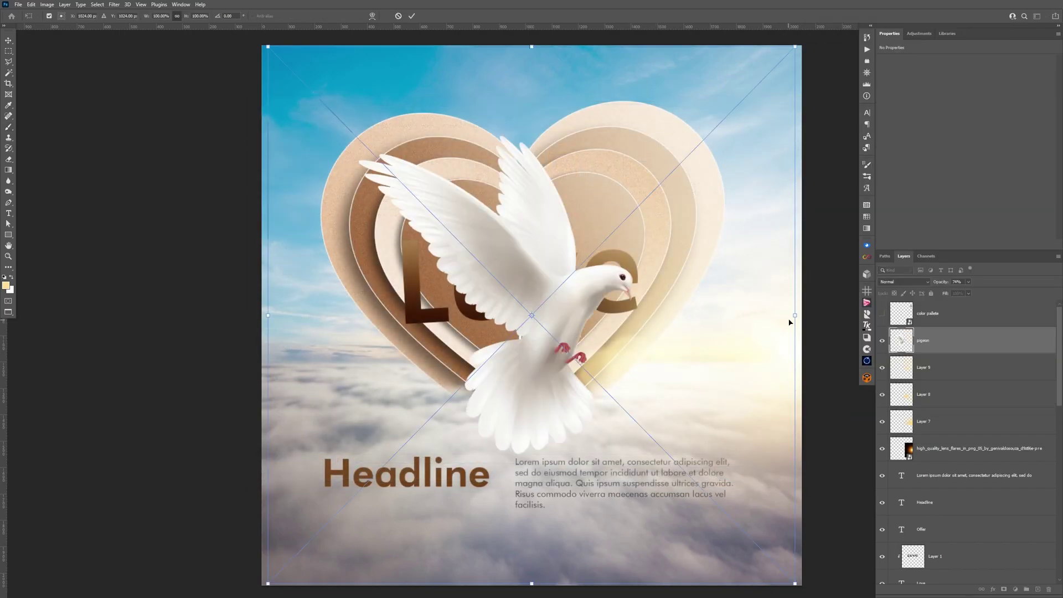
left_click_drag(795, 315, 770, 289)
key("Return")
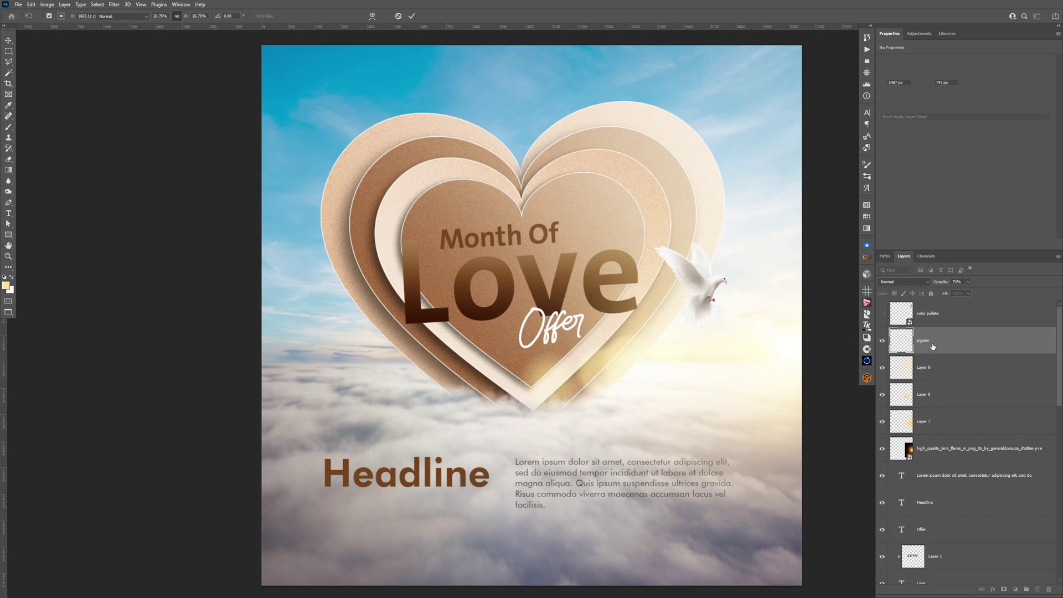
Move the pigeon layer below the lens flare layer and nudge the bird slightly against the heart's edge.
left_click_drag(947, 346, 945, 447)
key("v")
left_click_drag(719, 279, 721, 281)
left_click_drag(721, 280, 722, 281)
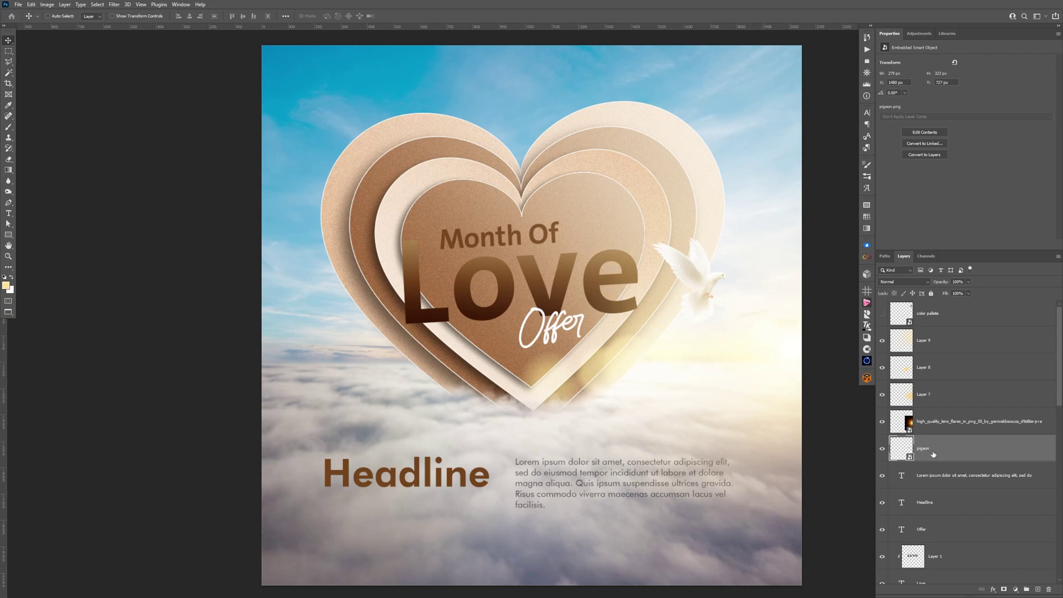
Duplicate the pigeon, flip it horizontally, enlarge it to about 59.5% and place it partly outside the poster's left edge.
left_click_drag(941, 452, 942, 440)
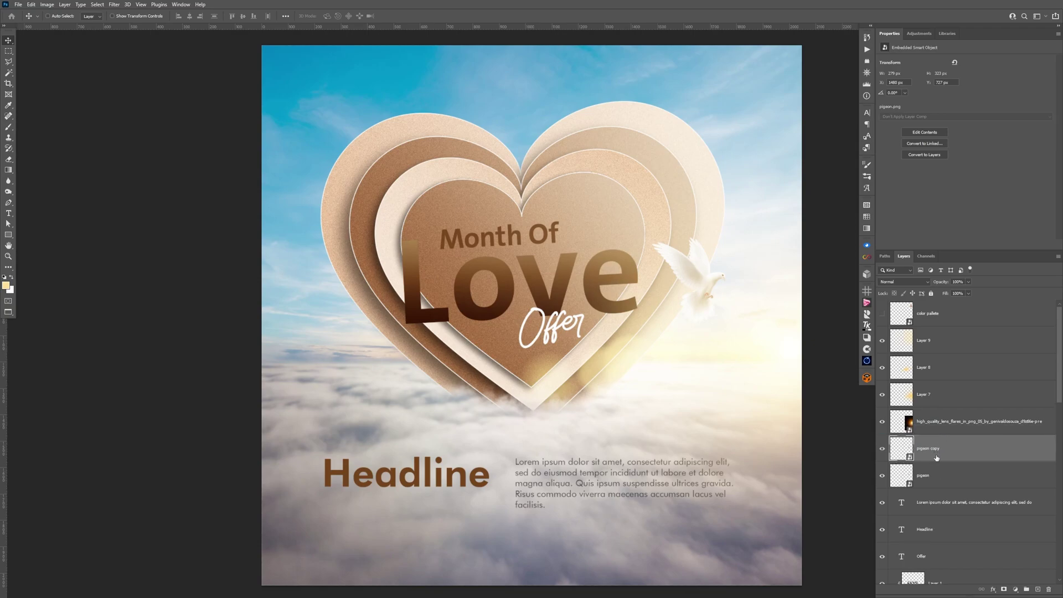
key("ctrl+t")
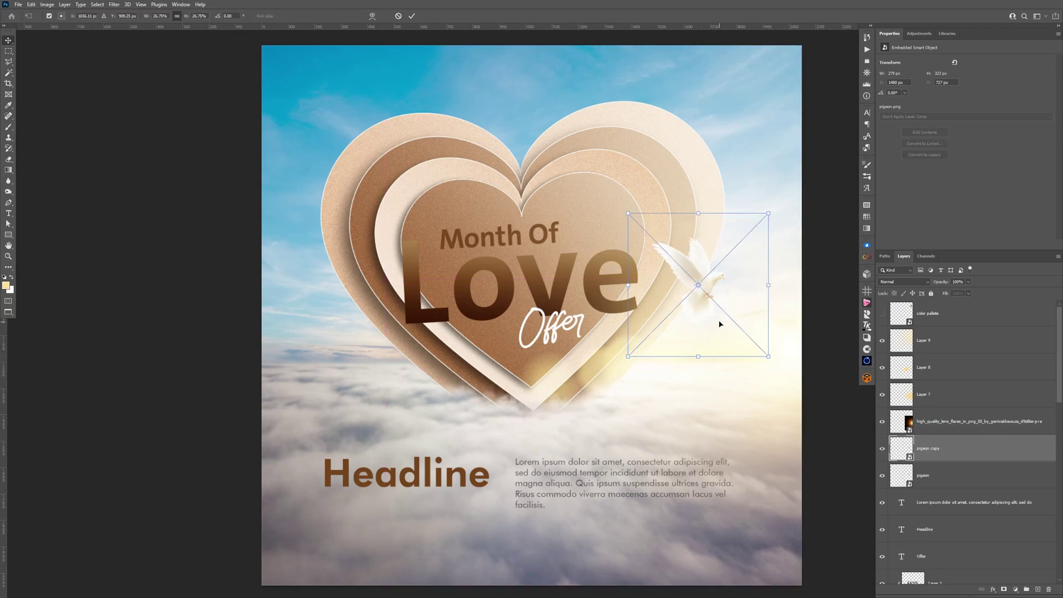
right_click(723, 309)
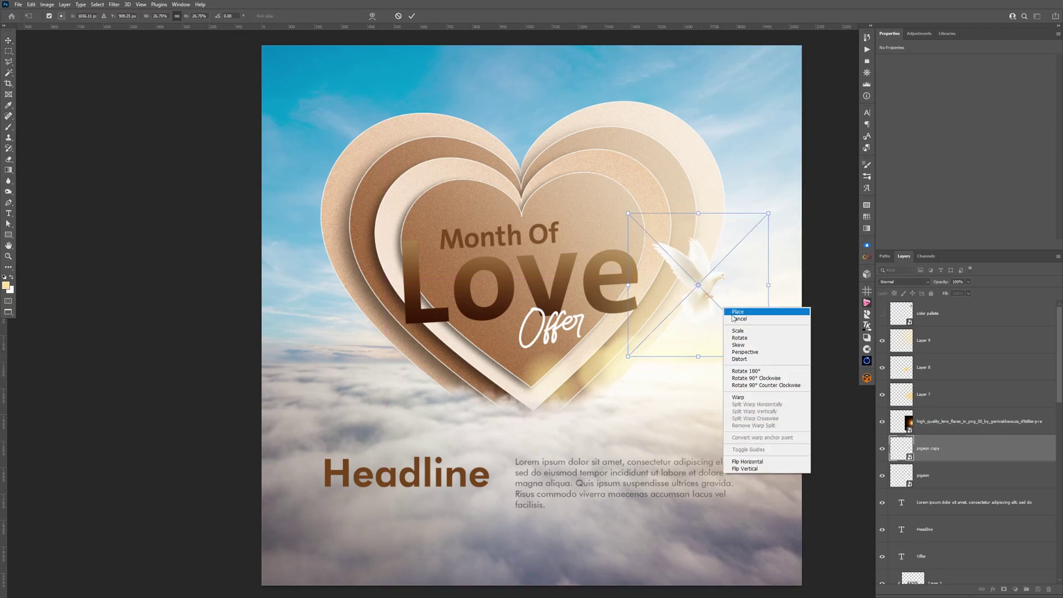
left_click(756, 462)
left_click_drag(709, 313, 368, 433)
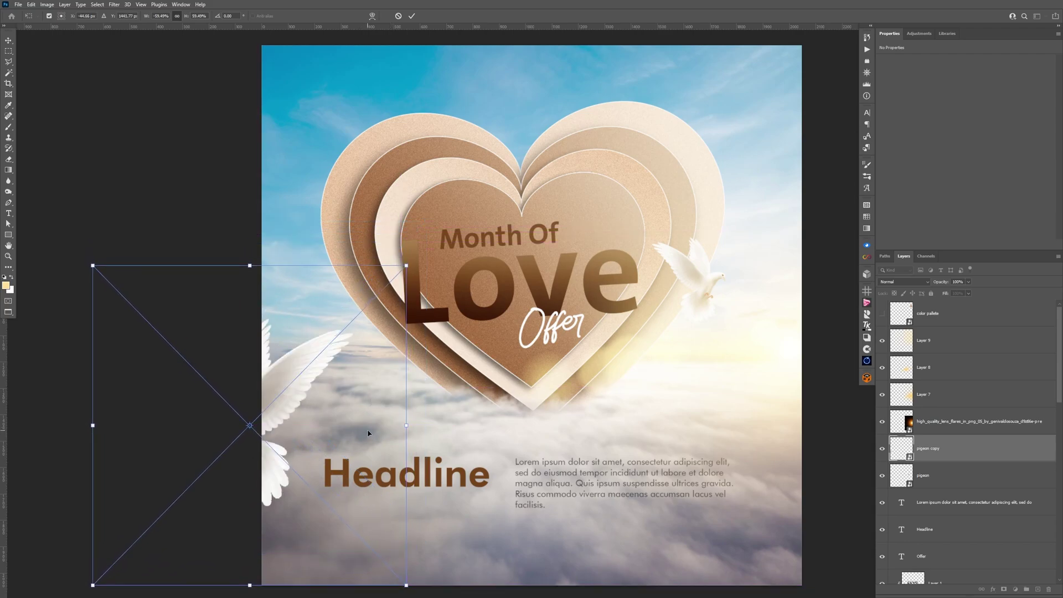
key("Return")
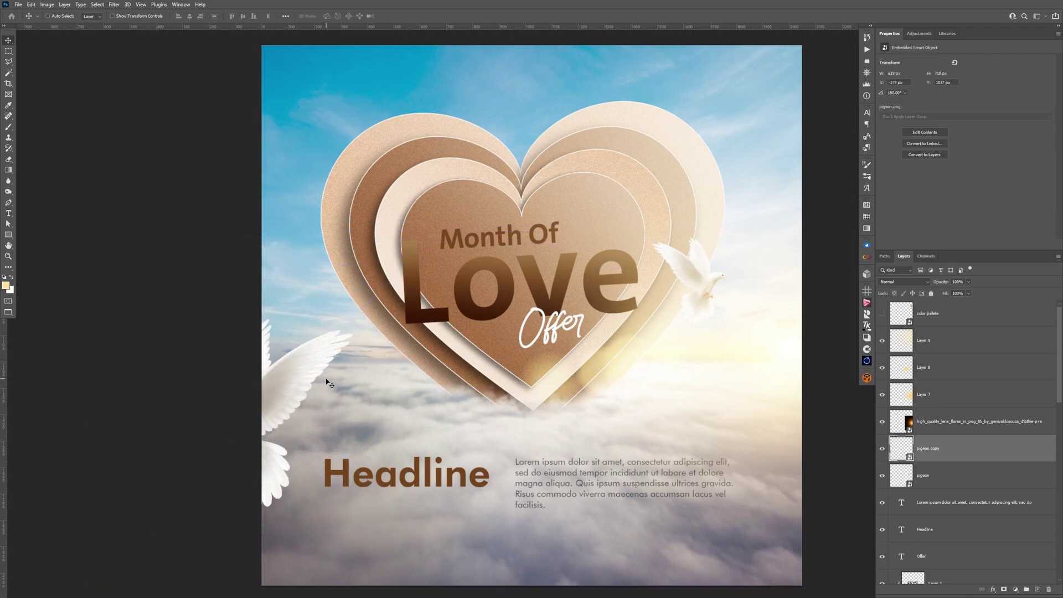
mouse_move(331, 384)
left_mouse_down()
mouse_move(340, 363)
mouse_move(339, 389)
left_mouse_up()
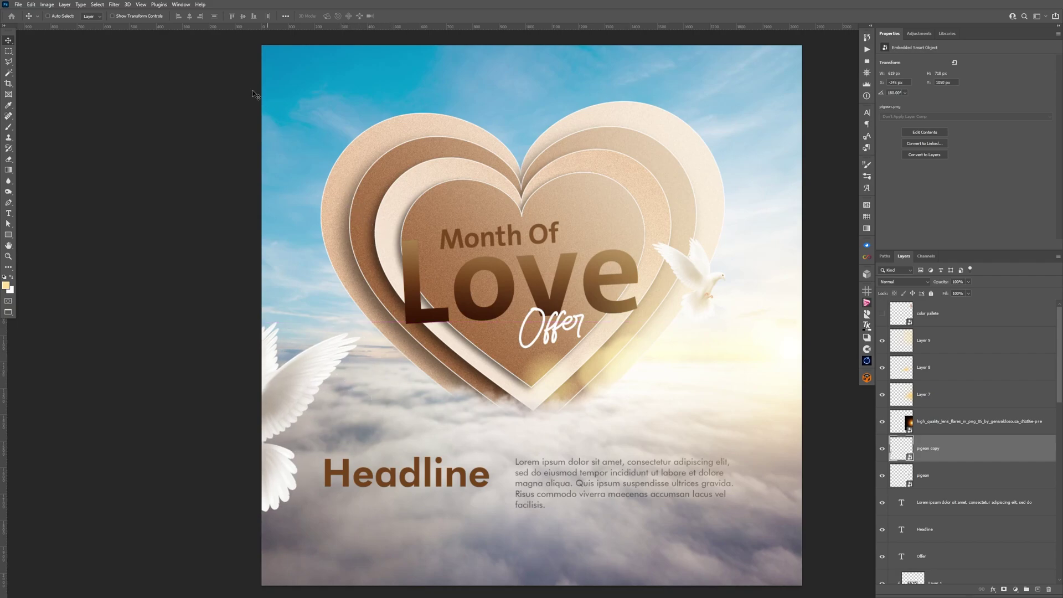
Apply a Motion Blur with a distance of 45 pixels to the large pigeon copy.
left_click(116, 5)
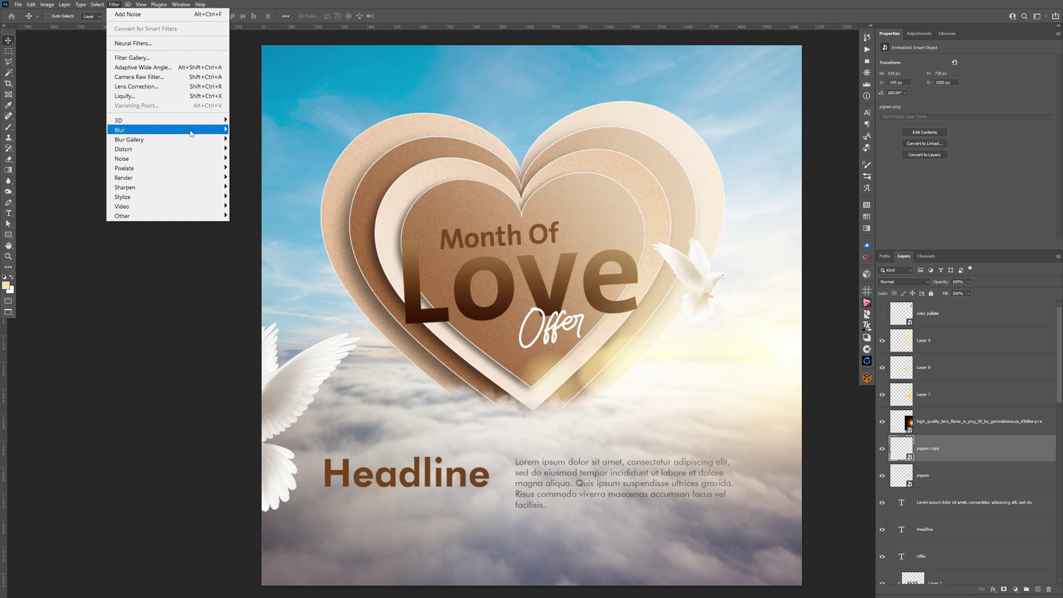
mouse_move(191, 133)
left_click(274, 187)
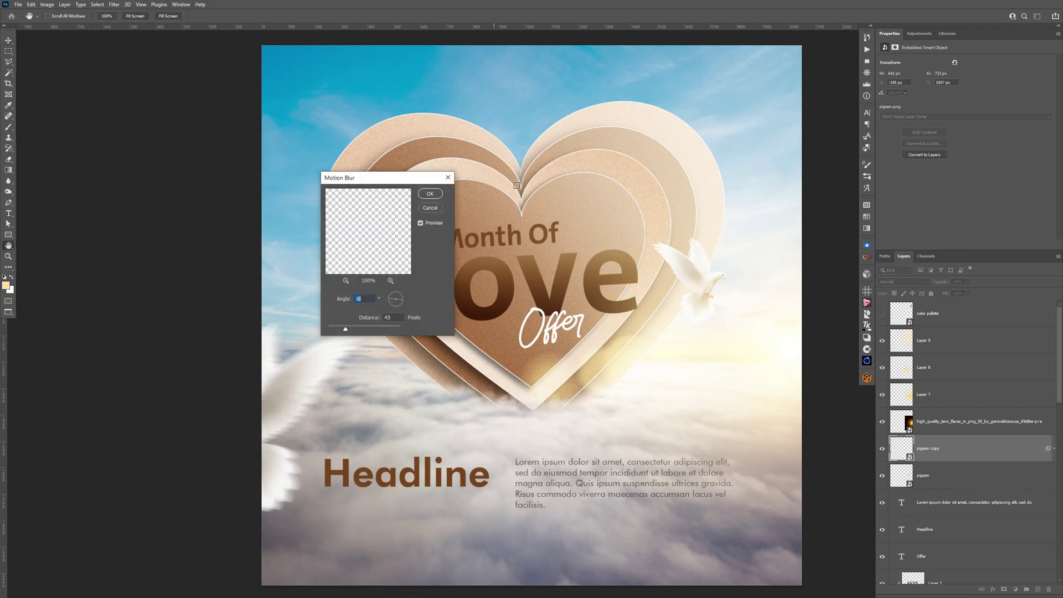
left_click_drag(387, 178, 521, 194)
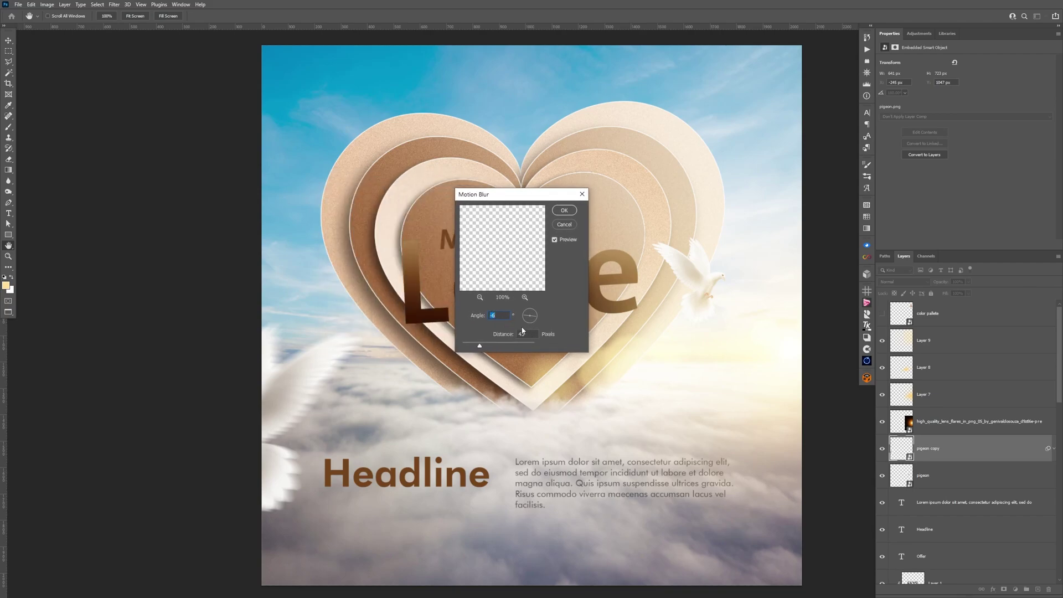
left_click(564, 210)
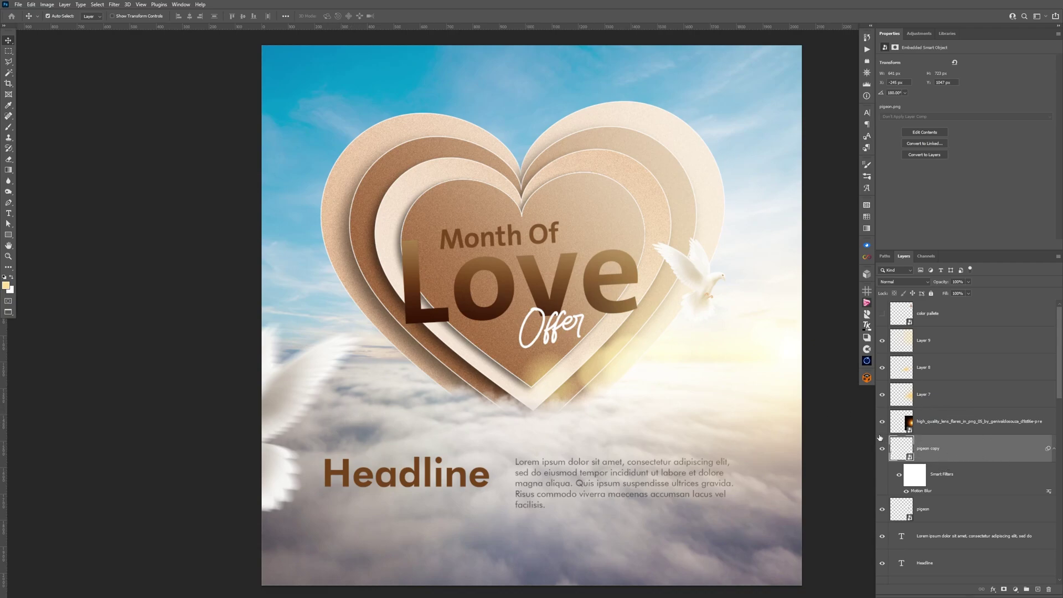
Darken the large pigeon with Levels by lowering the white output level to about 230, then compare with the smart filters off.
key("ctrl+l")
left_click_drag(904, 151, 729, 152)
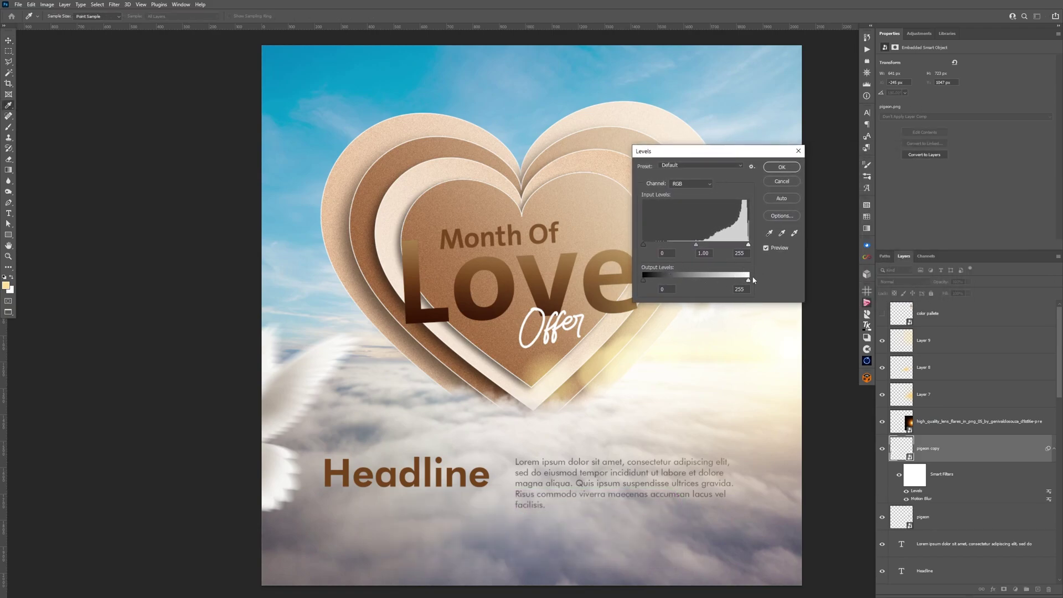
left_click_drag(748, 281, 745, 281)
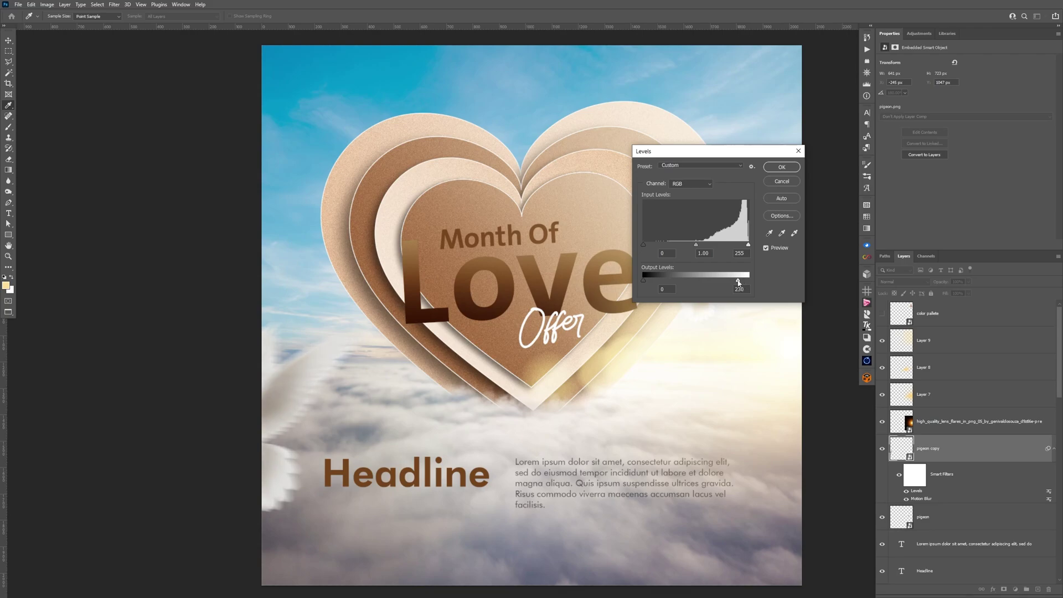
left_click_drag(737, 282, 736, 282)
left_click(795, 168)
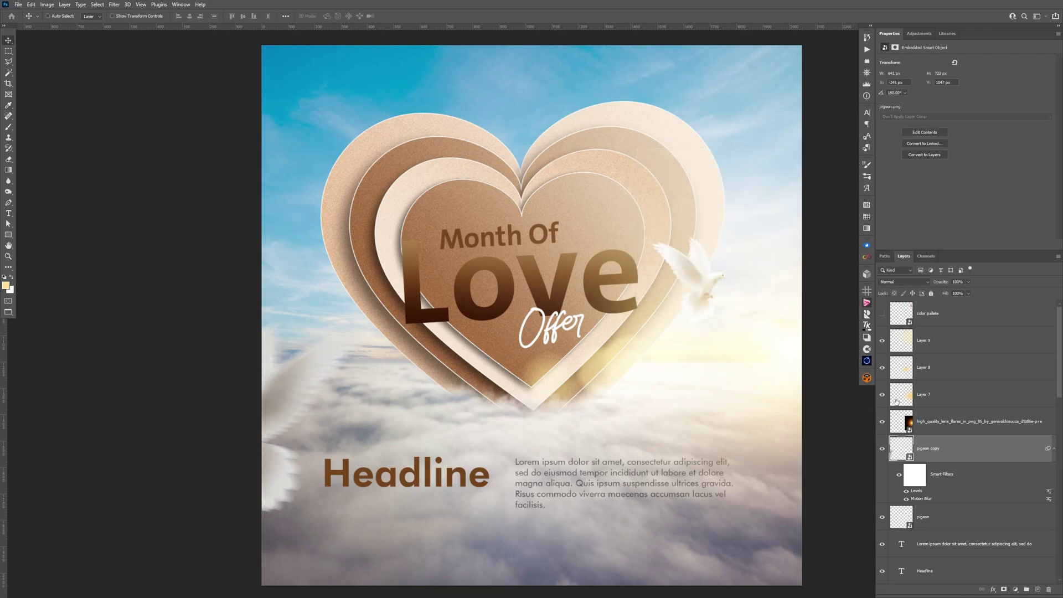
left_click(899, 474)
left_click(899, 474)
Place Vector-Smart-Object.png as a small gold heart on the large heart's upper-left edge and rename its layer ballon.
key("ctrl+shift+p")
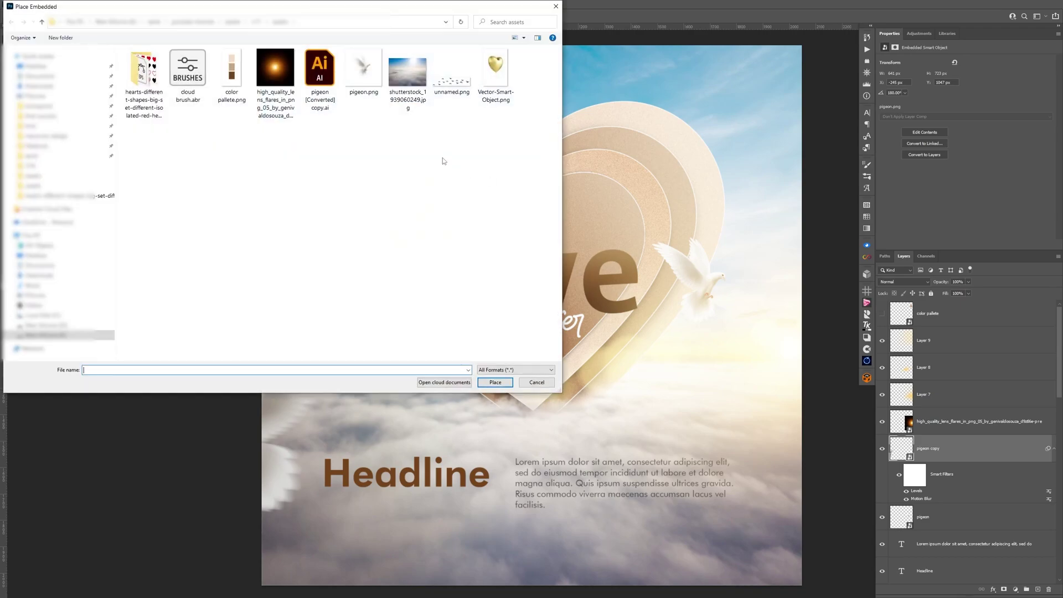
left_click(495, 72)
double_click(495, 72)
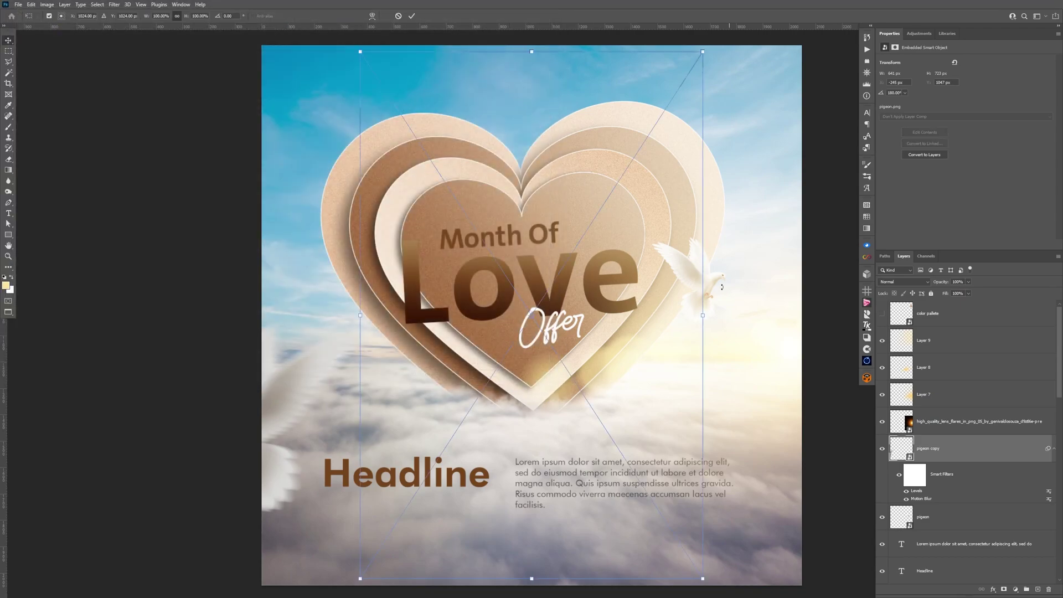
left_click_drag(703, 319, 337, 203)
key("Return")
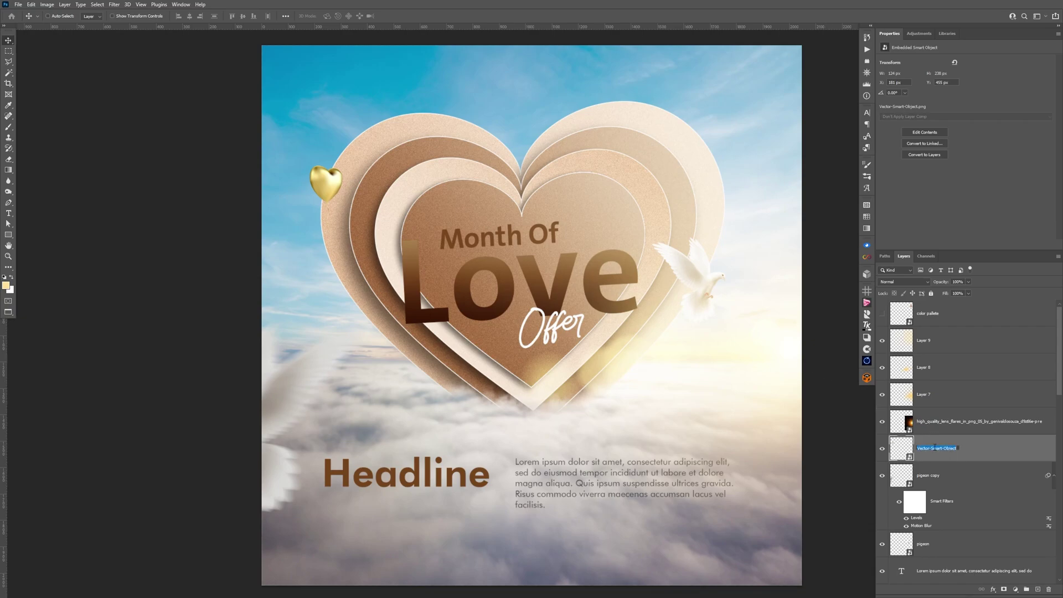
type("ballon")
key("Return")
Colorize the gold heart balloon with Hue/Saturation at hue 42 and saturation 46, then compare with the filter off.
key("ctrl+u")
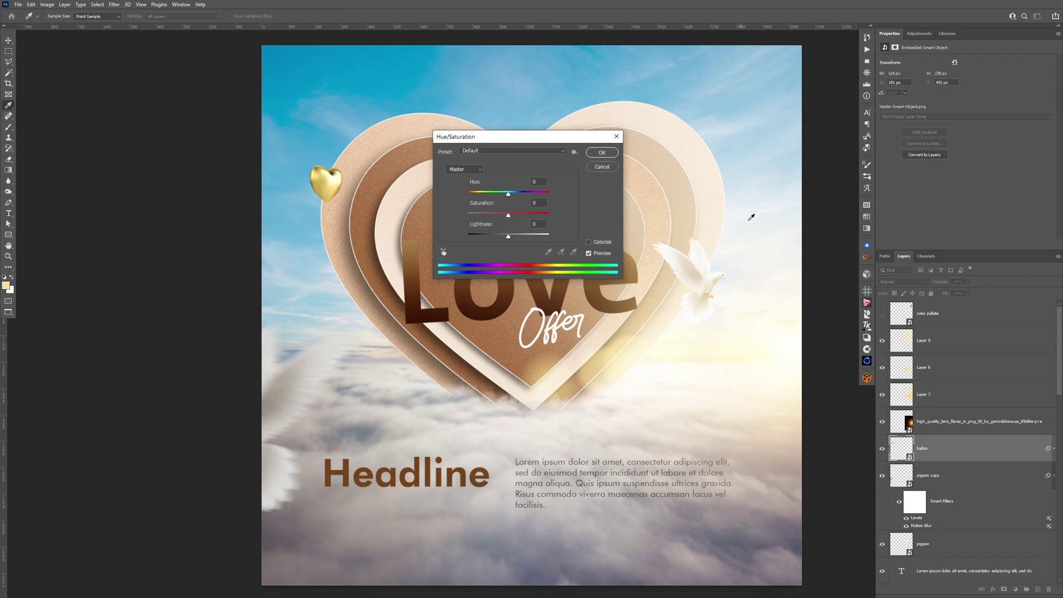
left_click_drag(574, 143, 792, 157)
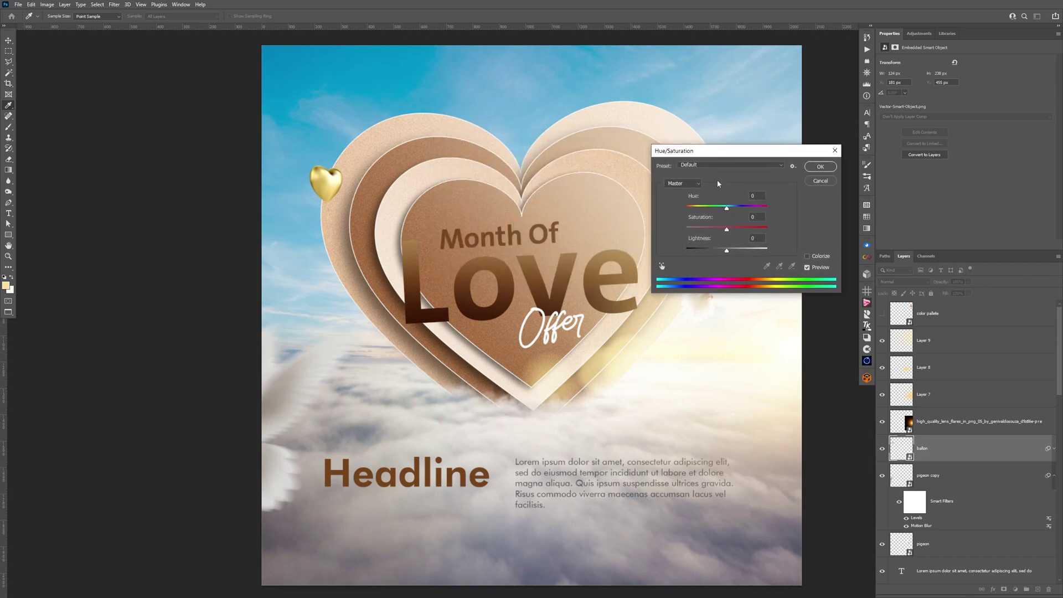
left_click(808, 256)
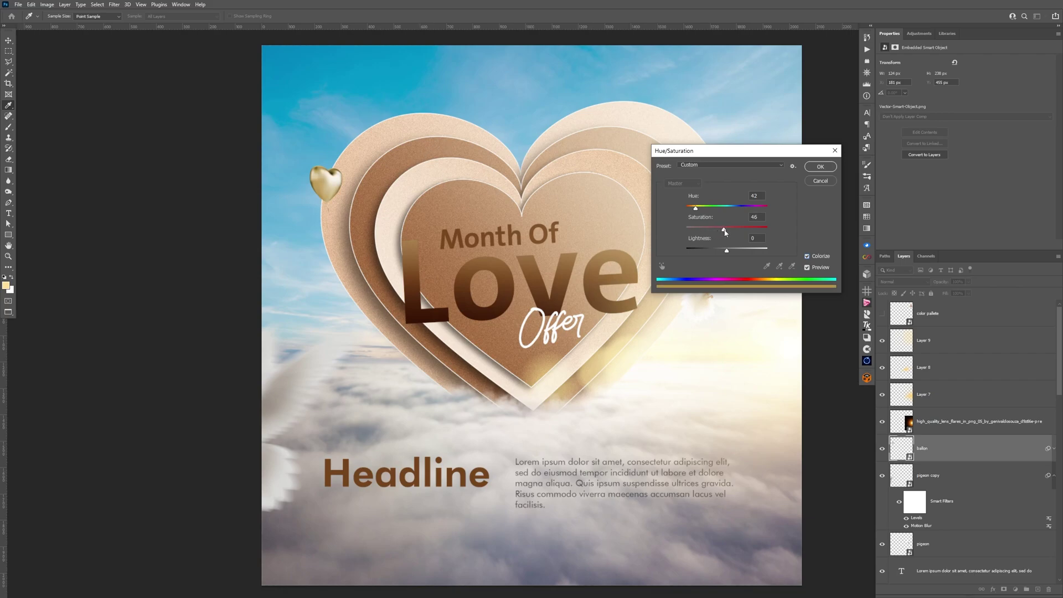
left_click(821, 168)
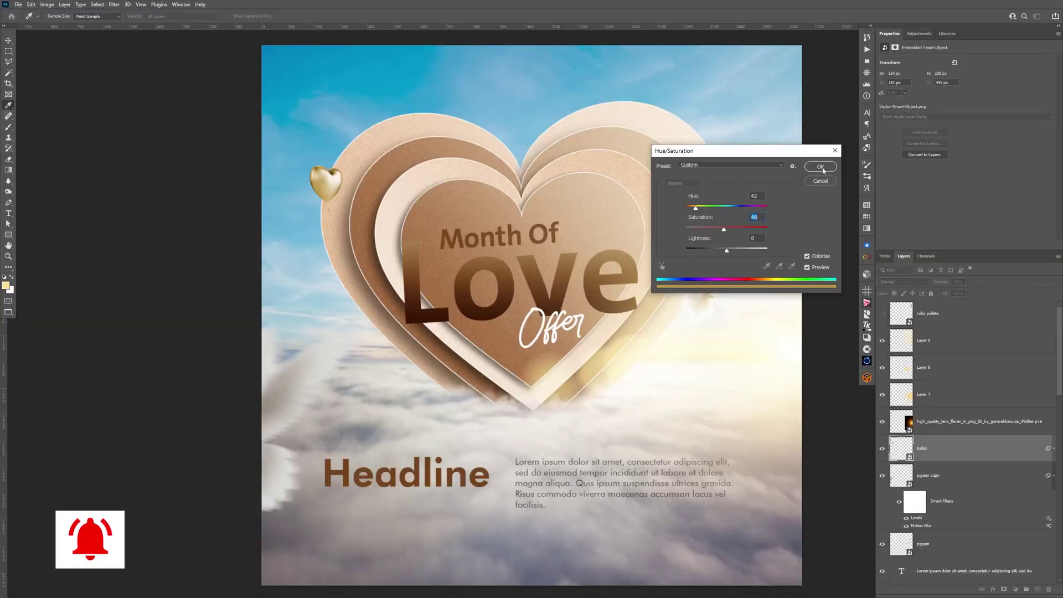
left_click(822, 169)
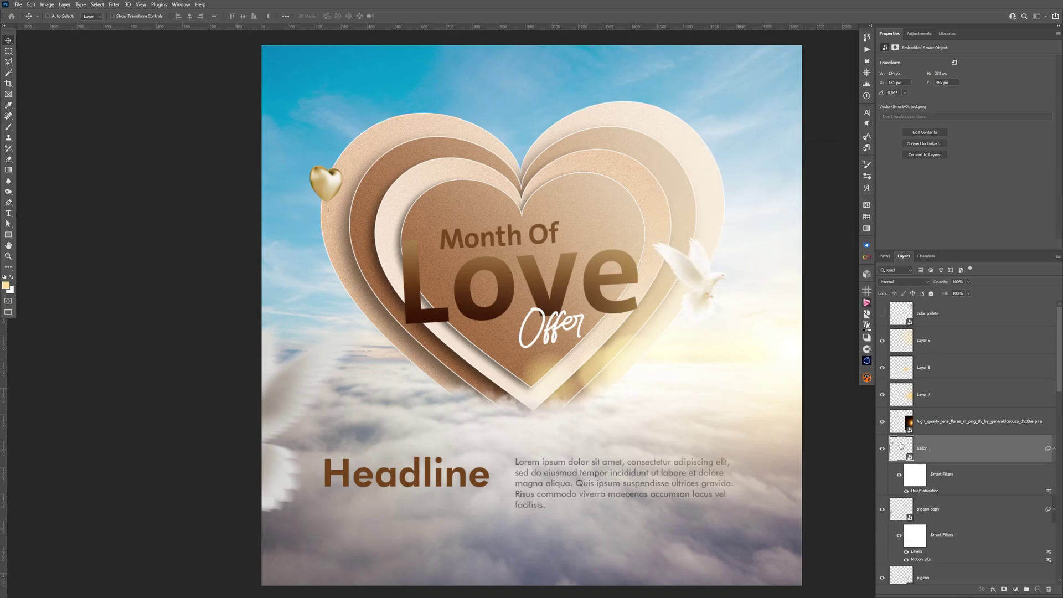
left_click(899, 475)
left_click(898, 476)
Duplicate the heart balloon above the small pigeon, shrink it to about 72 px wide and lower its opacity to 62%.
left_click_drag(339, 188, 772, 226)
key("ctrl+t")
key("Return")
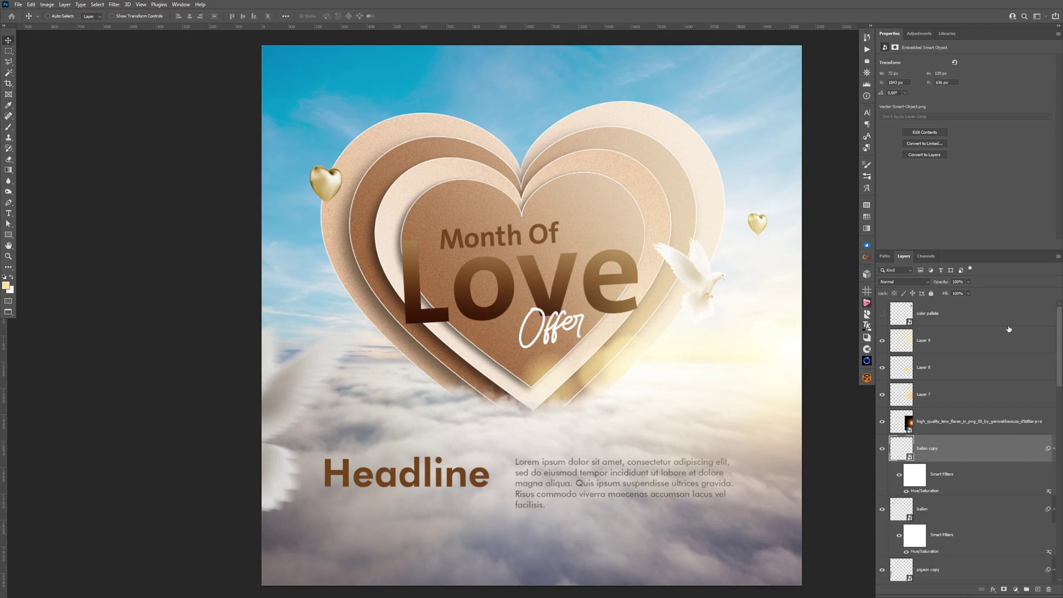
left_click_drag(940, 282, 937, 286)
left_click_drag(933, 284, 931, 285)
Place unnamed.png as a small flock of distant birds beside the large heart's lower-left side and lower its opacity to 18%.
key("ctrl+shift+alt+p")
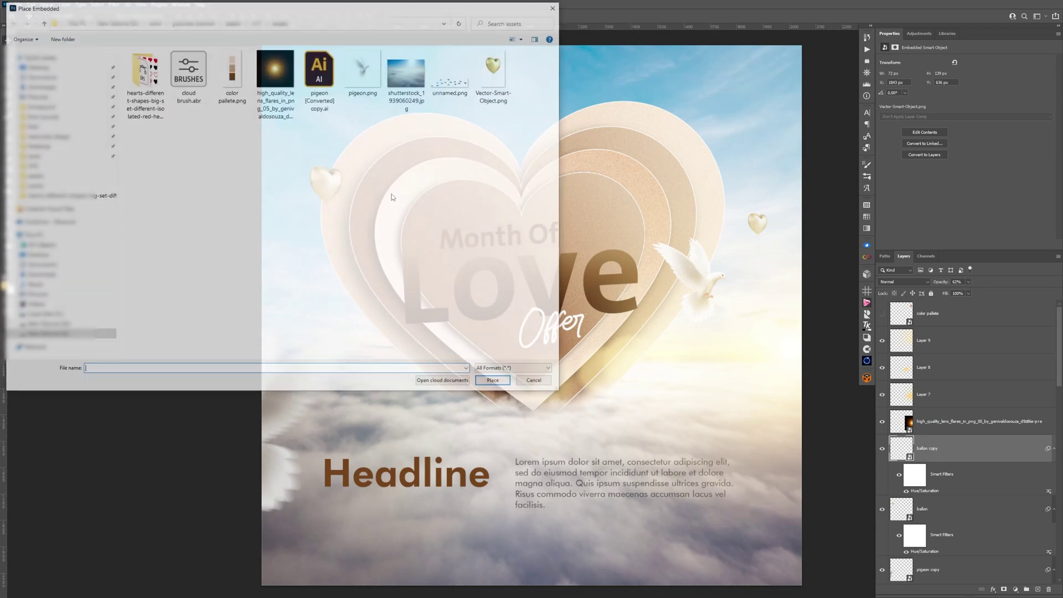
double_click(464, 87)
left_click_drag(600, 315, 329, 314)
key("Return")
key("ctrl+t")
key("Return")
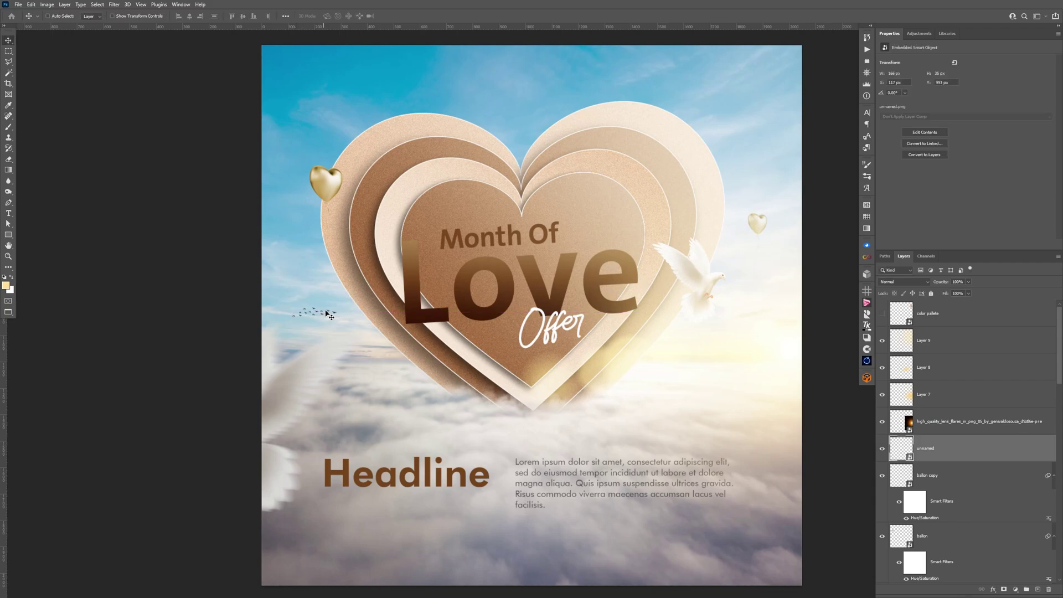
left_click_drag(941, 282, 934, 283)
left_click_drag(925, 282, 923, 283)
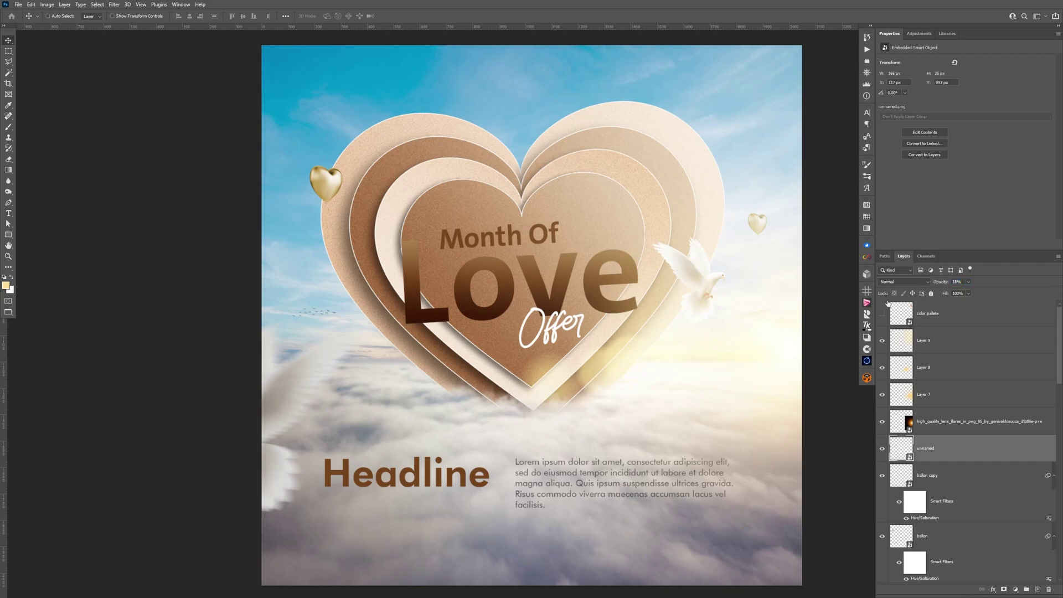
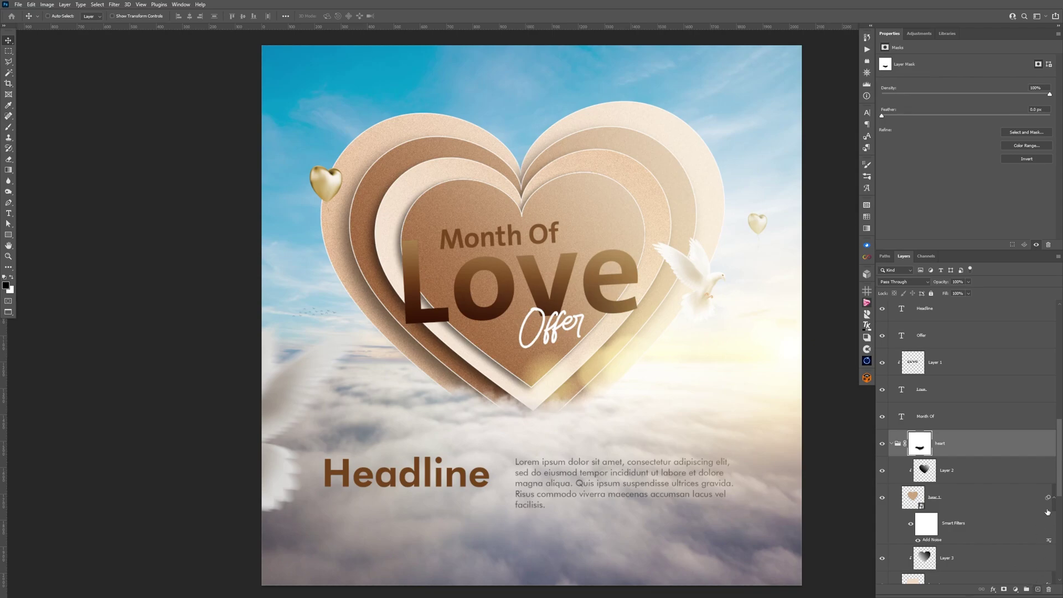
Collapse the heart group and add a new empty layer between it and the clouds layer.
left_click(892, 443)
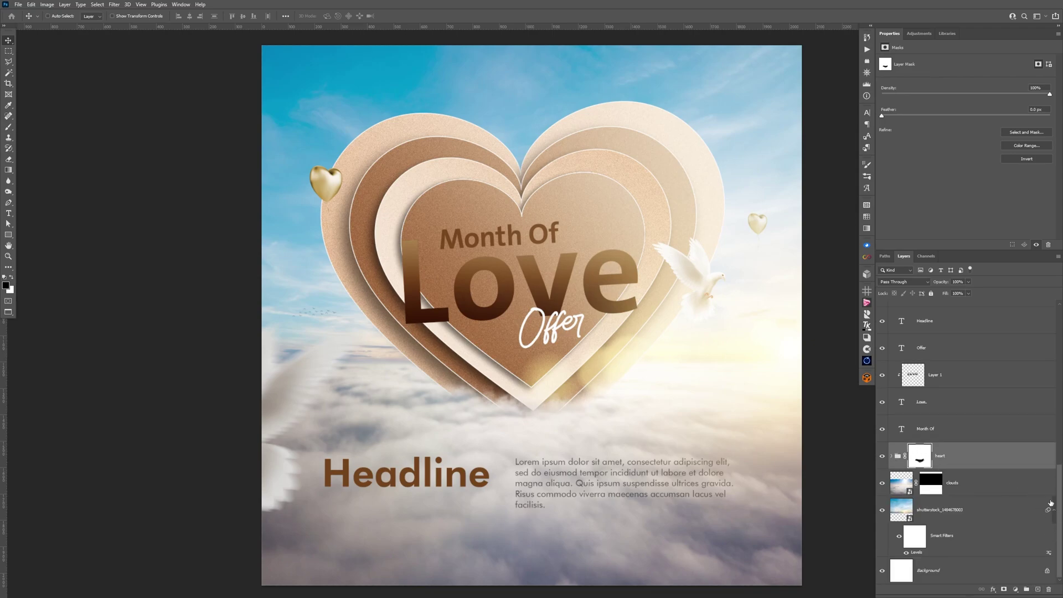
left_click(1037, 589)
left_click_drag(919, 456, 922, 497)
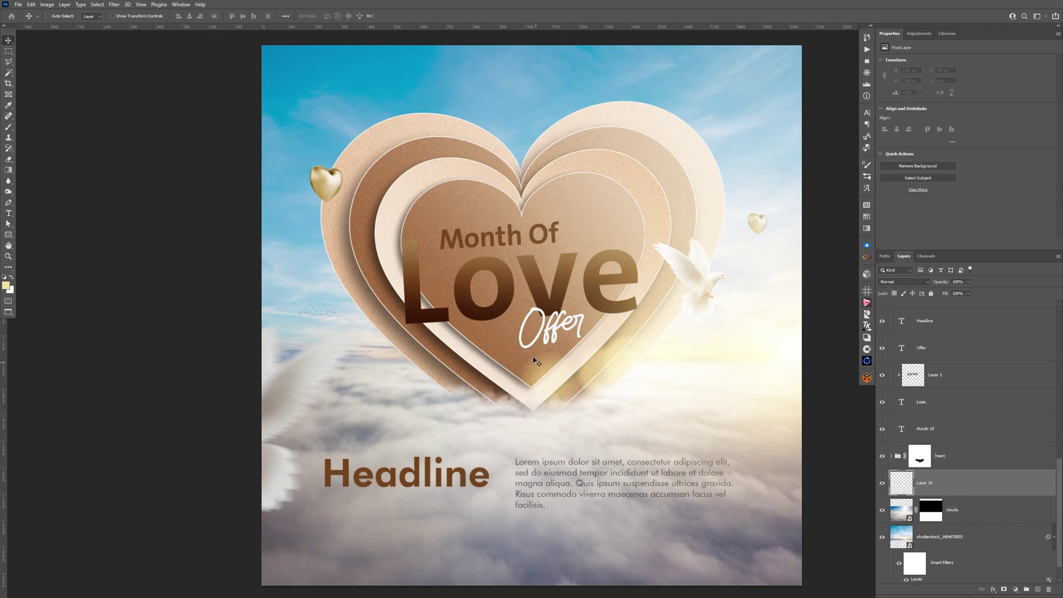
Select a polygonal shadow area with the Polygonal Lasso, running from the heart's tip to the poster's lower-left corner.
key("l")
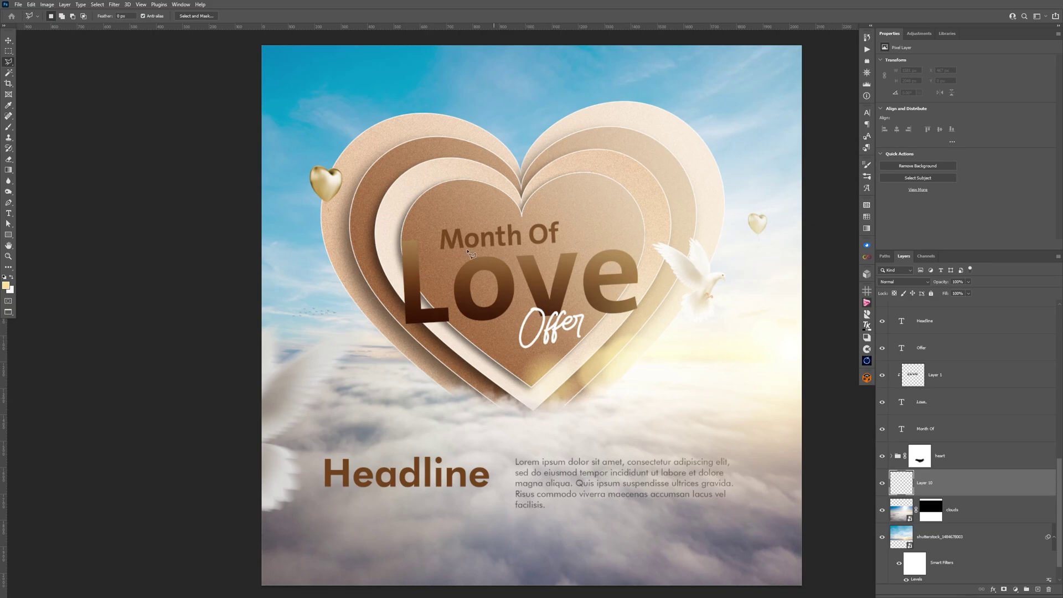
right_click(9, 64)
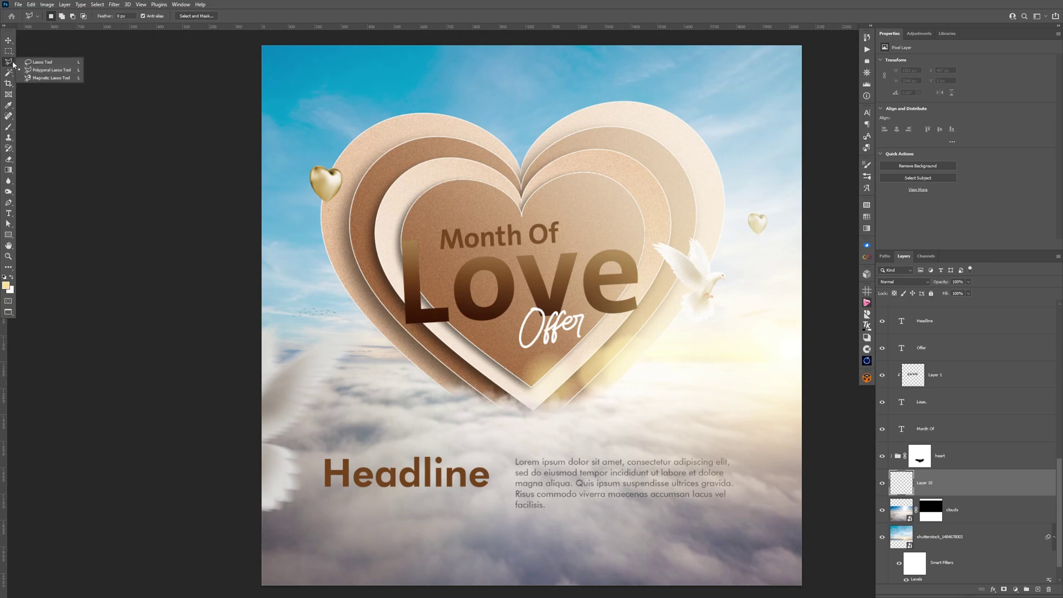
left_click(50, 71)
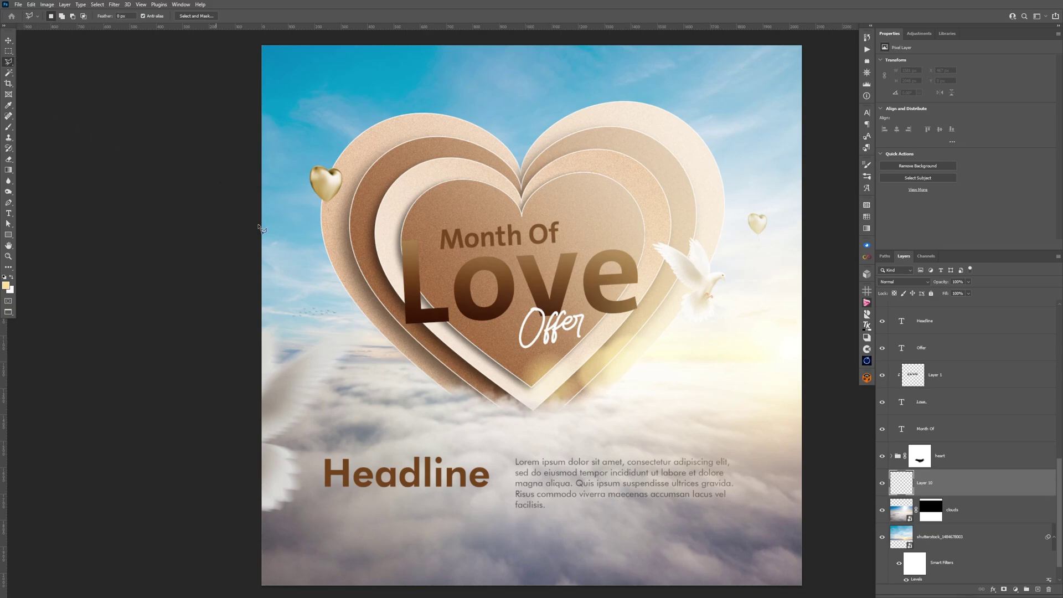
left_click(581, 419)
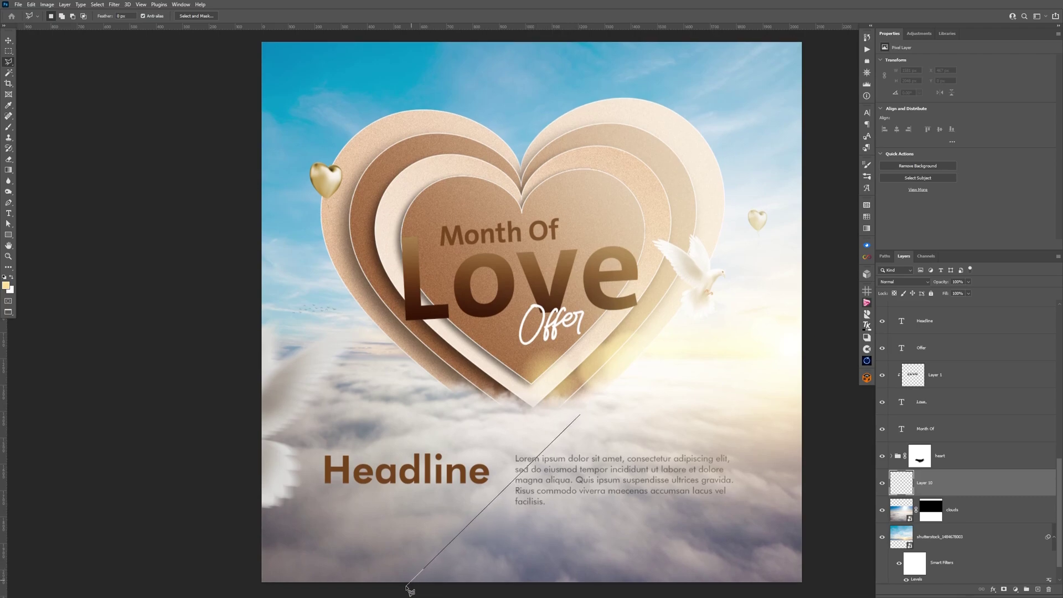
left_click(406, 582)
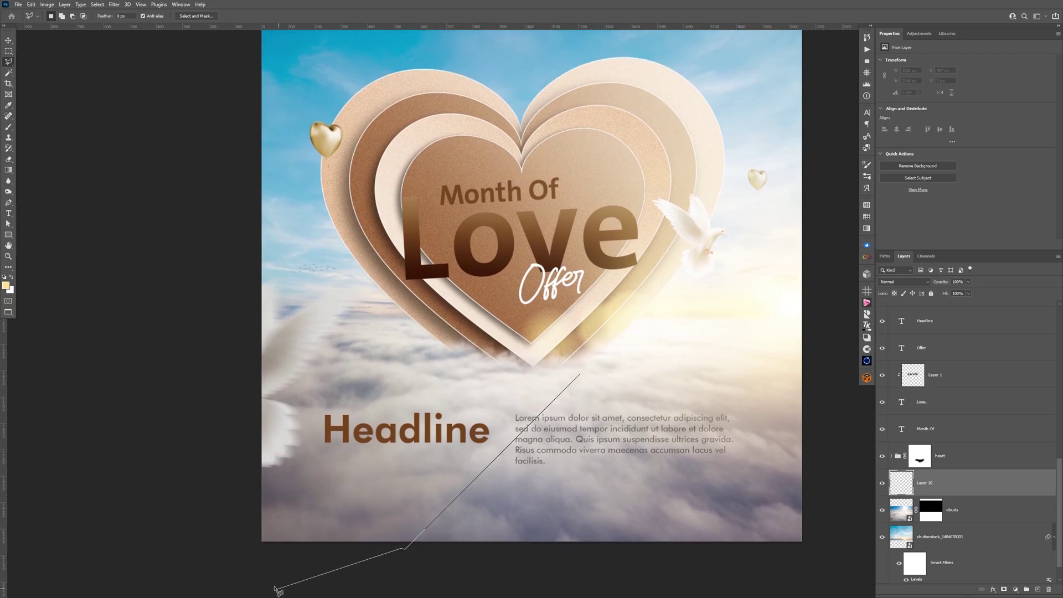
left_click(250, 553)
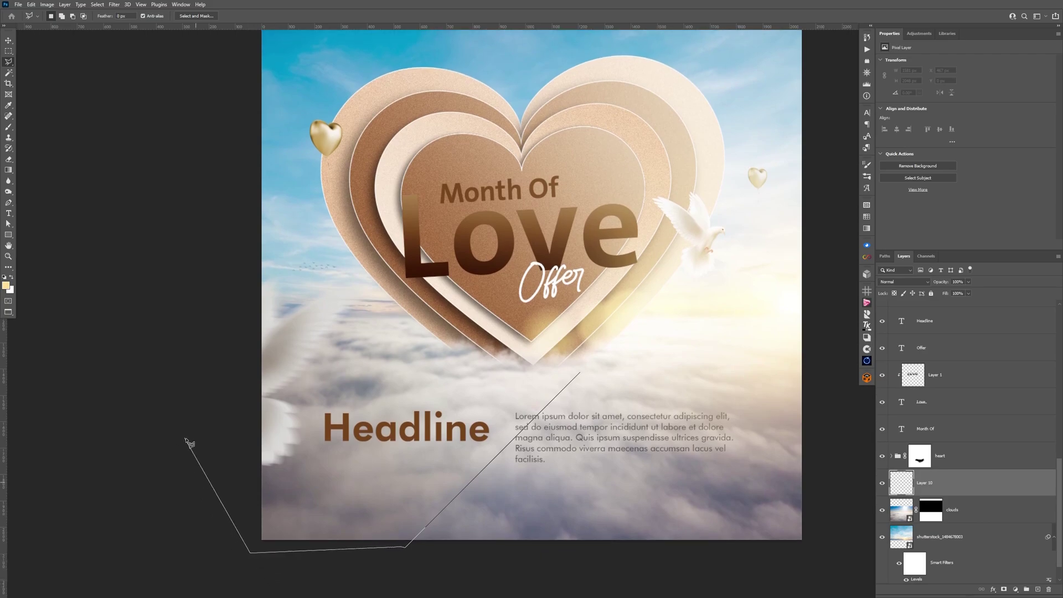
left_click(230, 414)
left_click(499, 356)
left_click(548, 361)
left_click(570, 368)
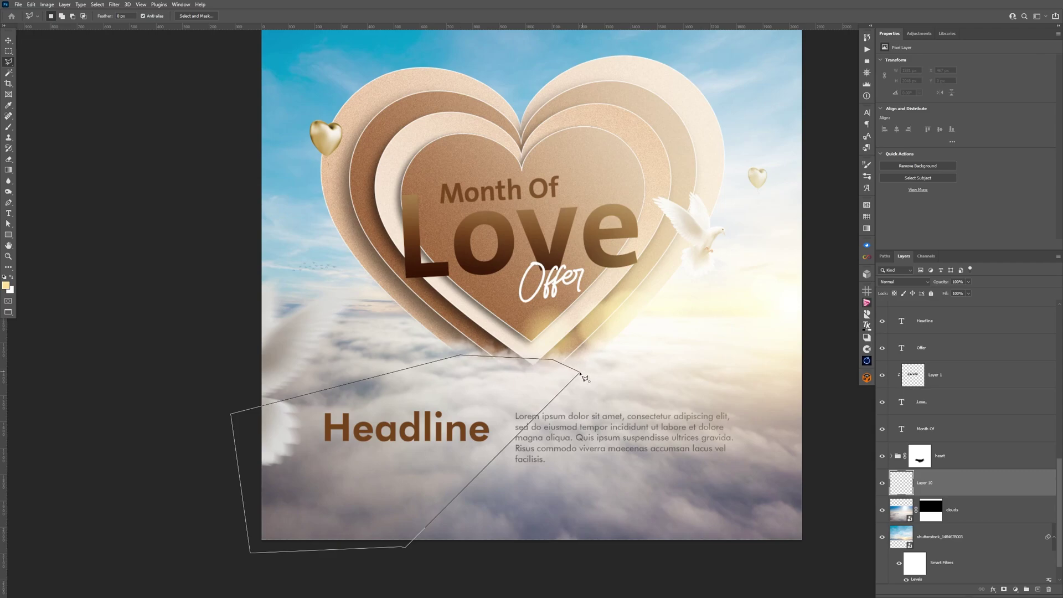
left_click(580, 372)
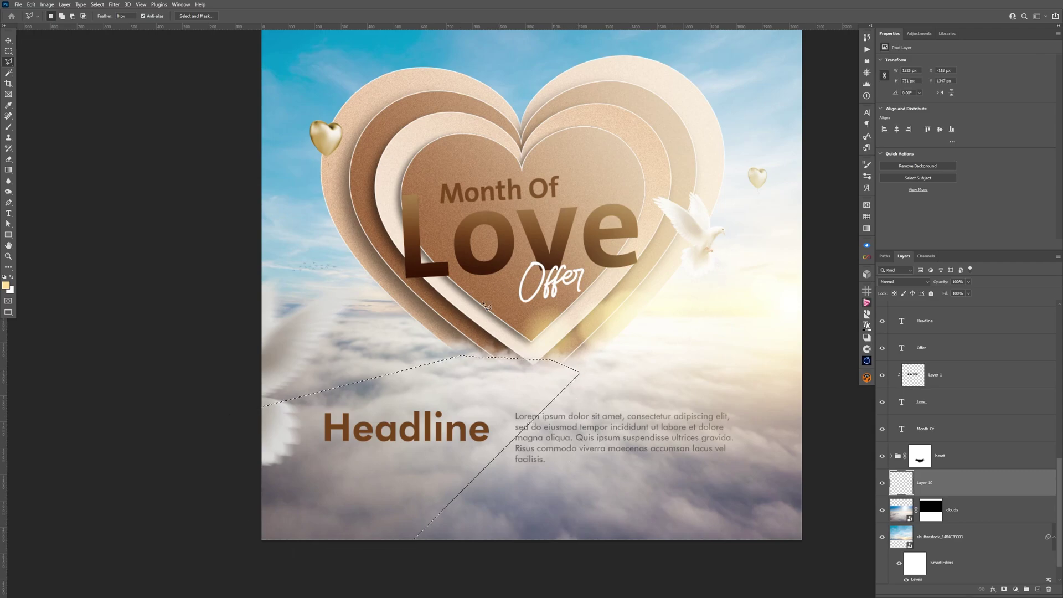
Sample the heart's brown, darken it to a near-black brown, fill the shadow selection with it and deselect.
key("i")
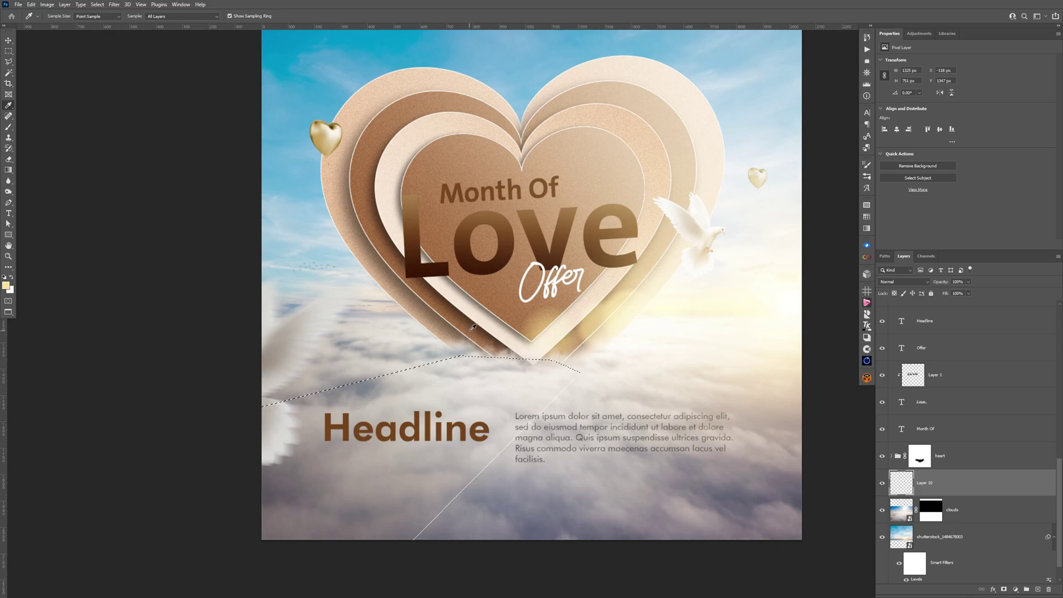
left_click(473, 320)
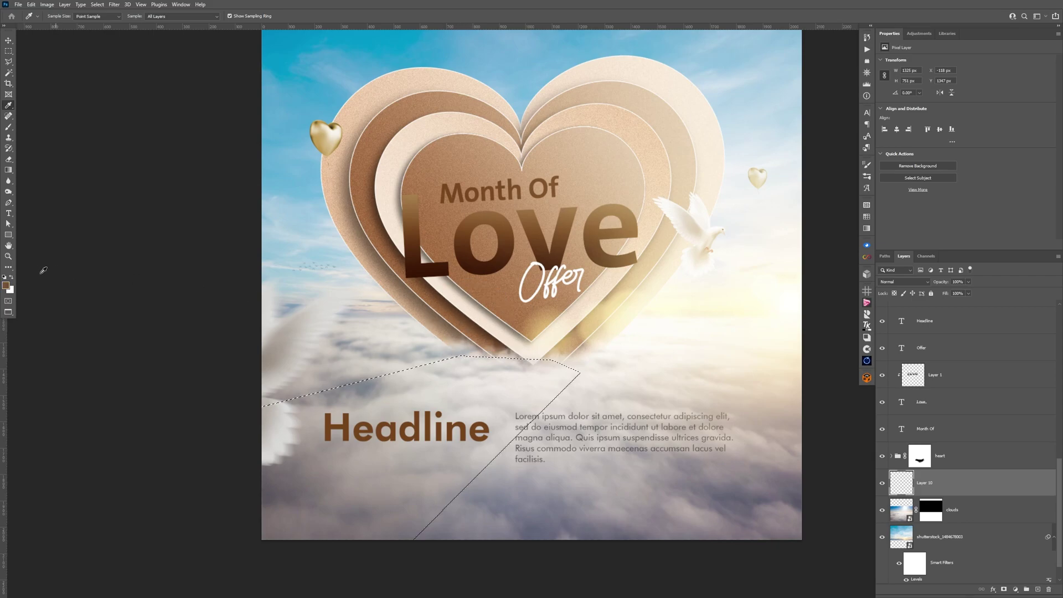
left_click(6, 286)
left_click(698, 318)
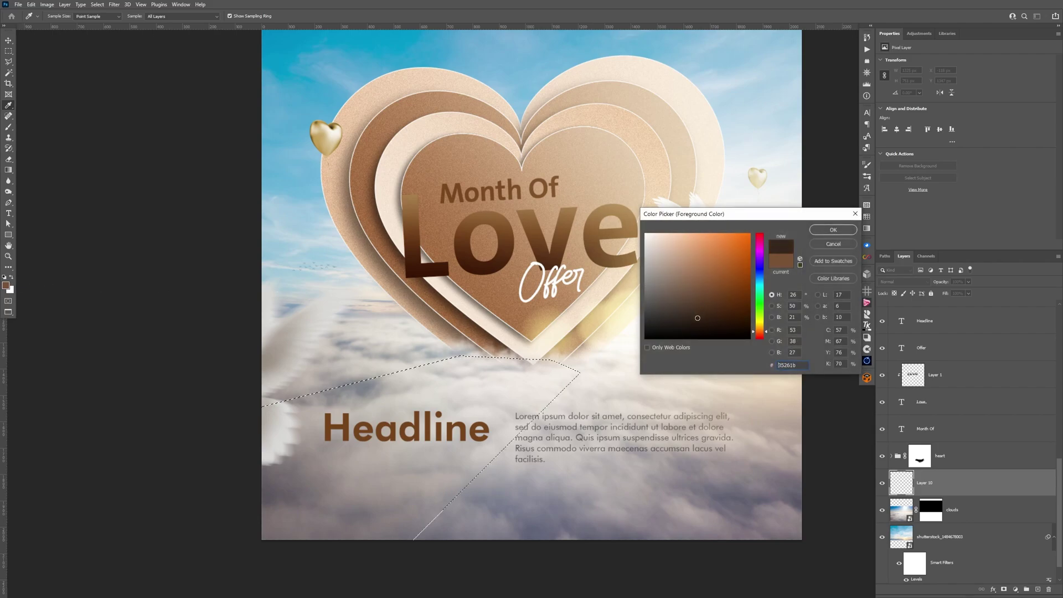
left_click_drag(694, 321, 675, 324)
key("Return")
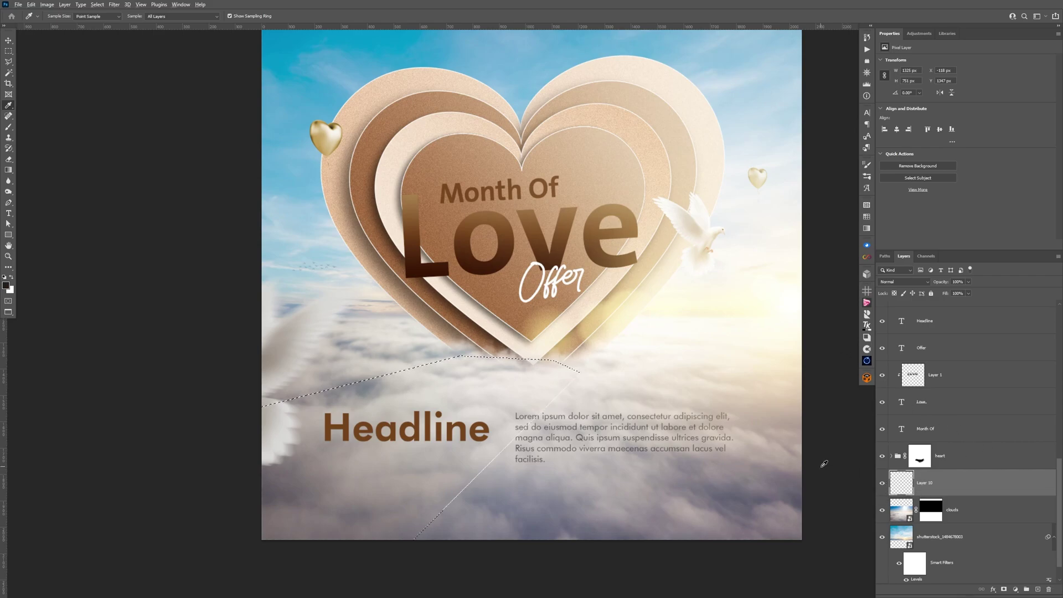
key("alt+BackSpace")
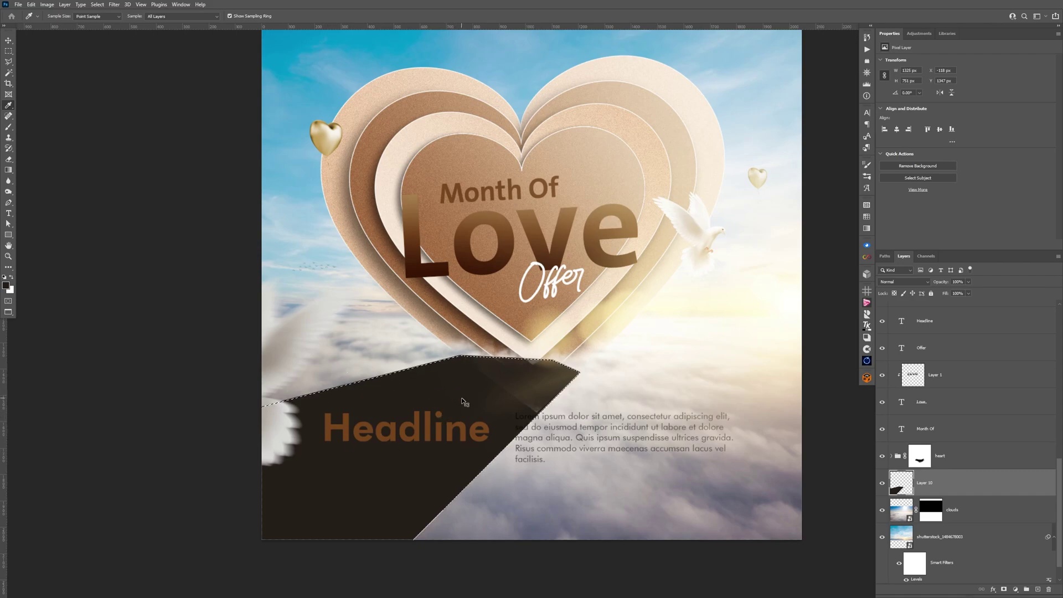
key("ctrl+d")
Apply a Motion Blur with a distance of 45 pixels to the dark shadow shape.
left_click(115, 5)
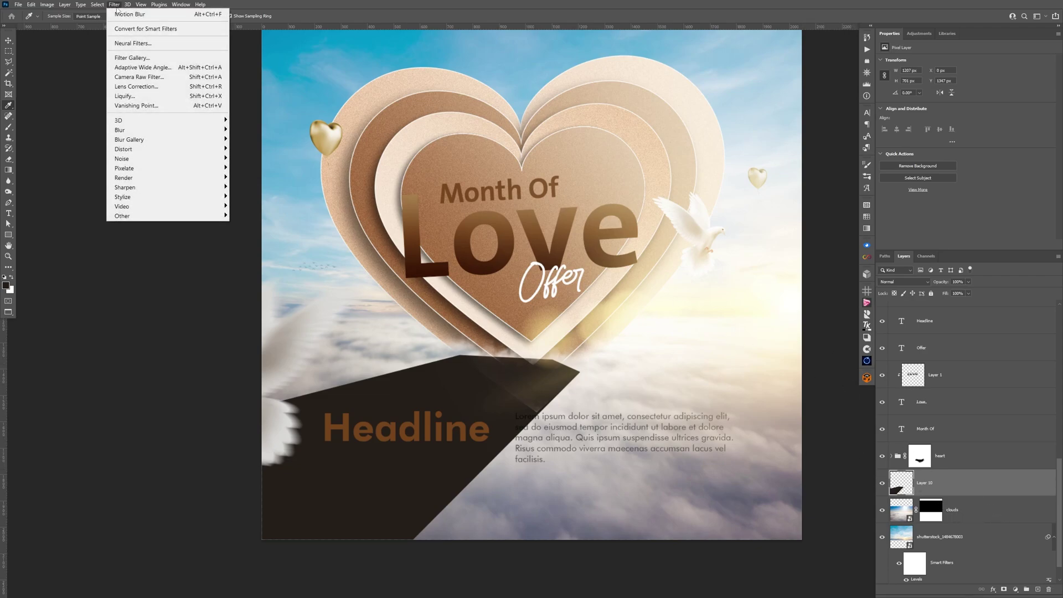
mouse_move(211, 132)
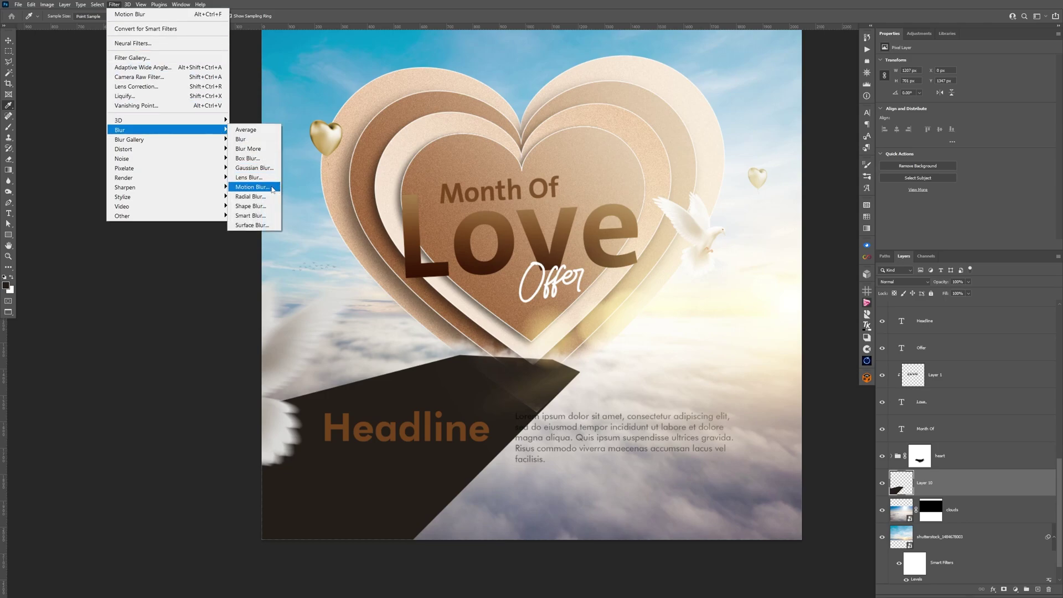
left_click(251, 186)
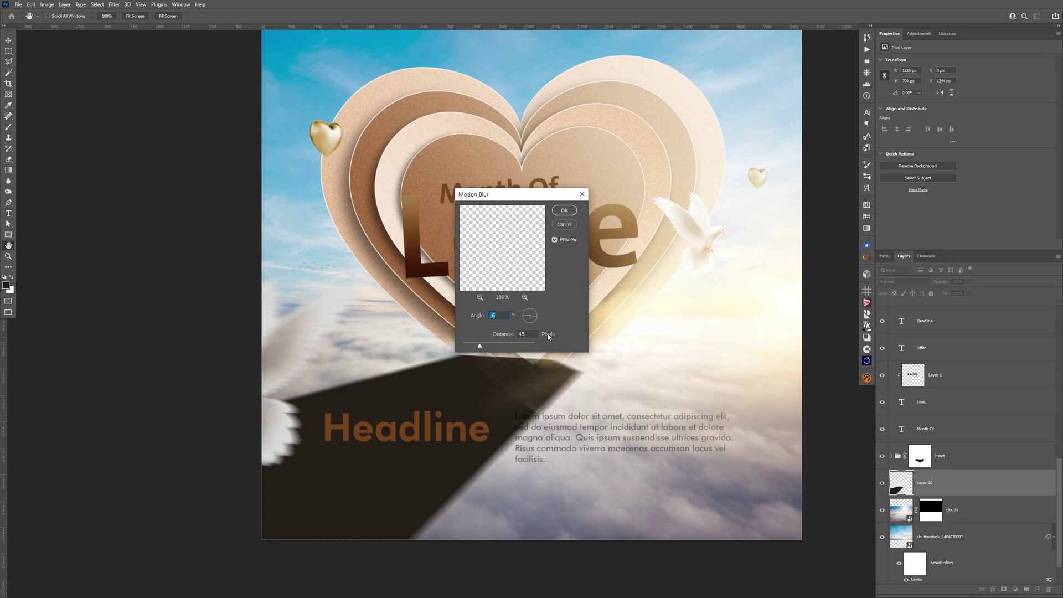
left_click(564, 210)
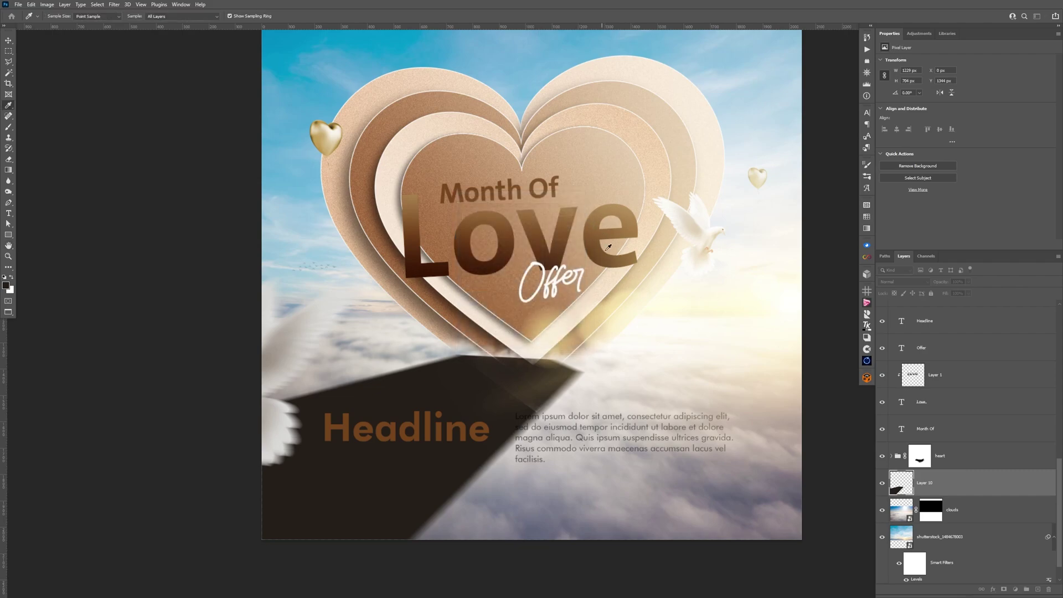
Set the shadow layer's blend mode to Multiply.
left_click(894, 281)
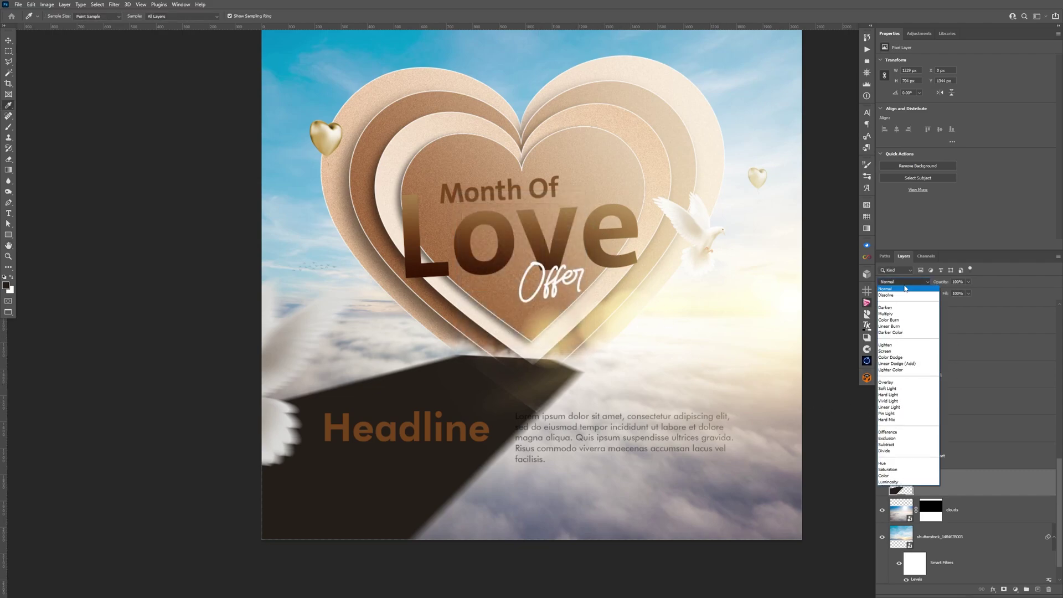
left_click(897, 314)
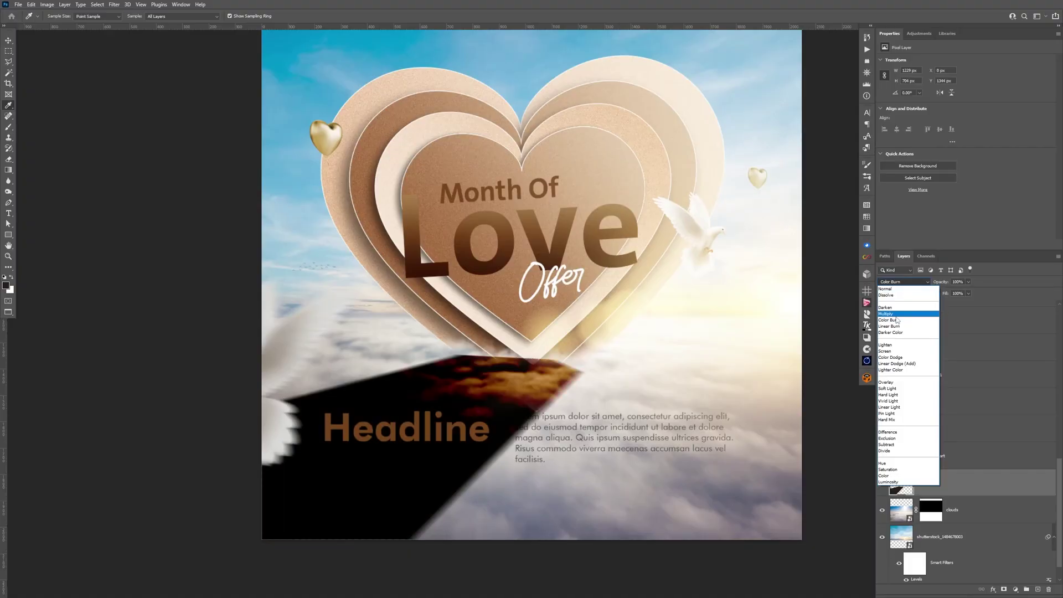
left_click(897, 314)
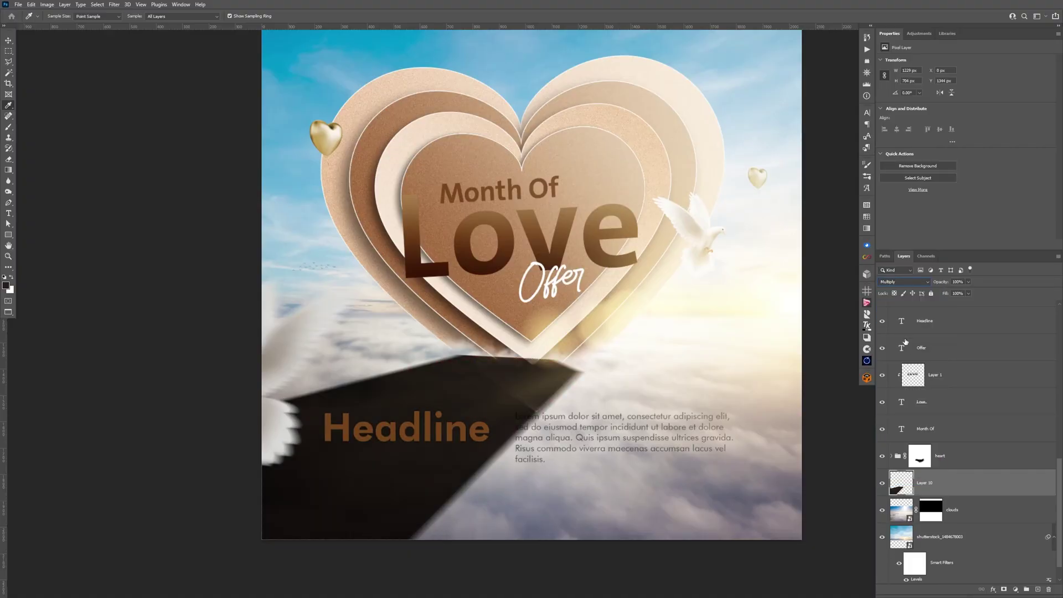
Blend the shadow into the clouds by splitting the Underlying Layer highlights in Blend If to about 167 / 238.
double_click(991, 485)
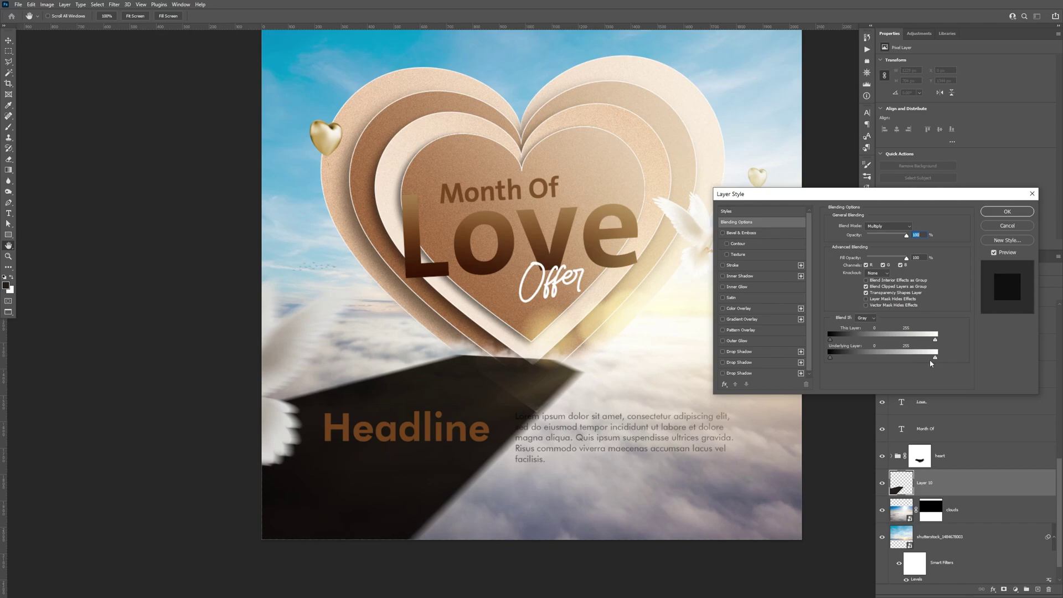
left_click_drag(936, 360, 907, 358)
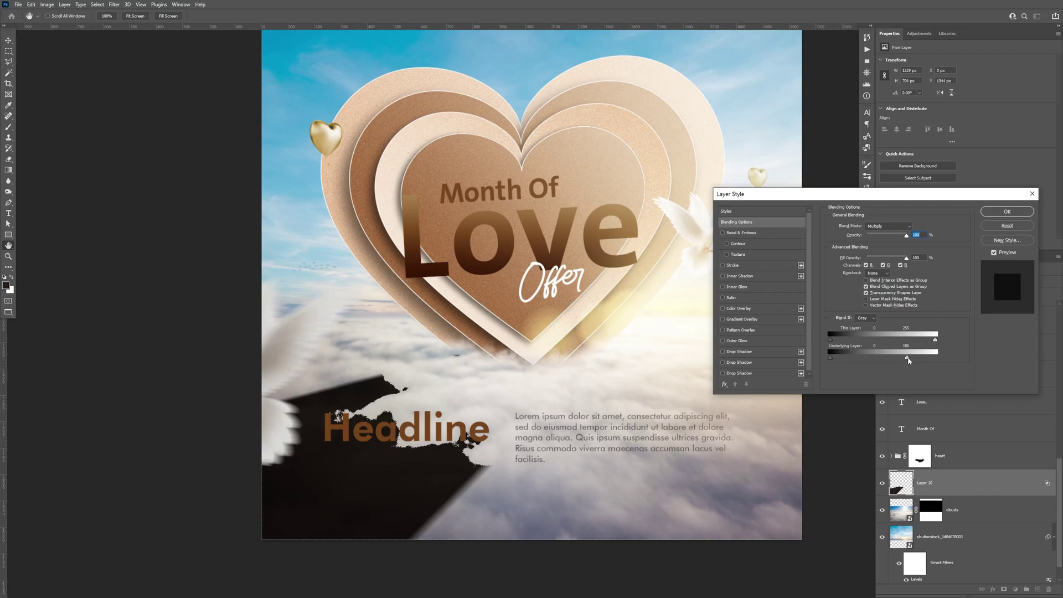
mouse_move(908, 359)
left_mouse_down()
mouse_move(930, 359)
mouse_move(899, 359)
left_mouse_up()
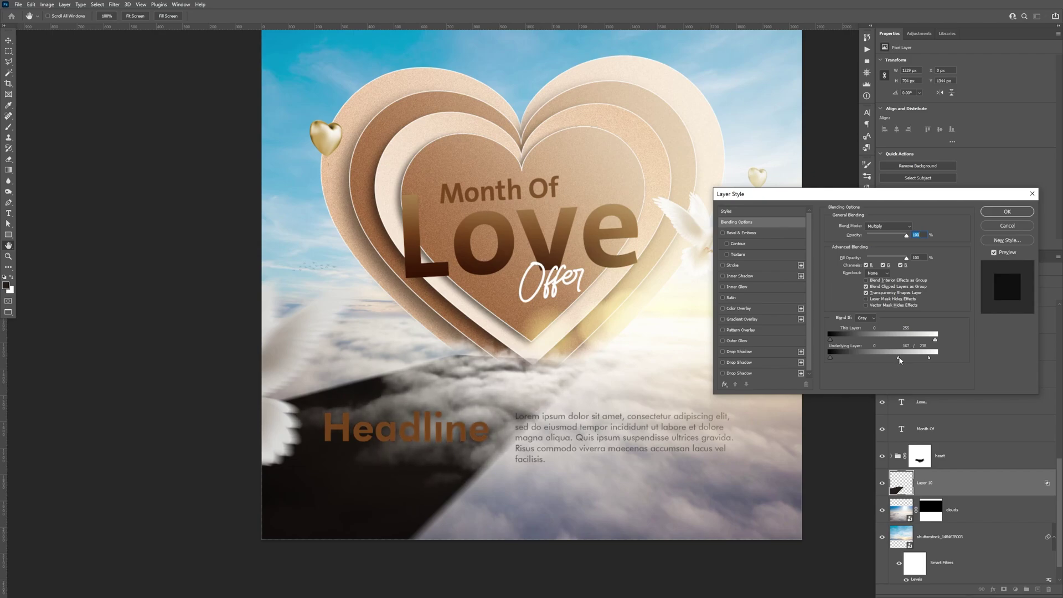
left_click(1007, 212)
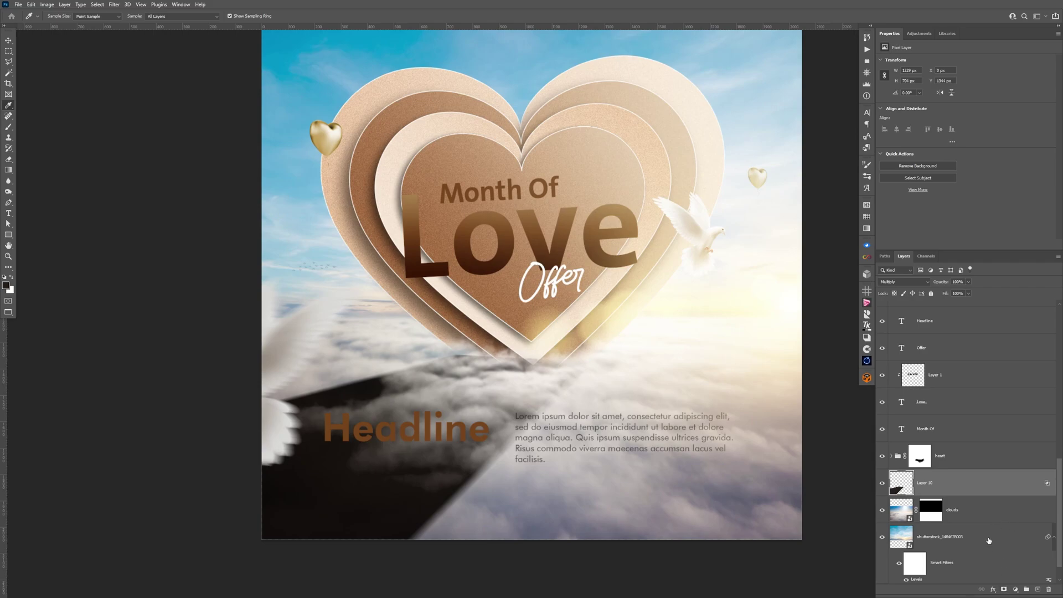
Add a mask to the shadow layer and fade its lower-left part with a black-to-white gradient toward the heart's tip.
left_click(1003, 590)
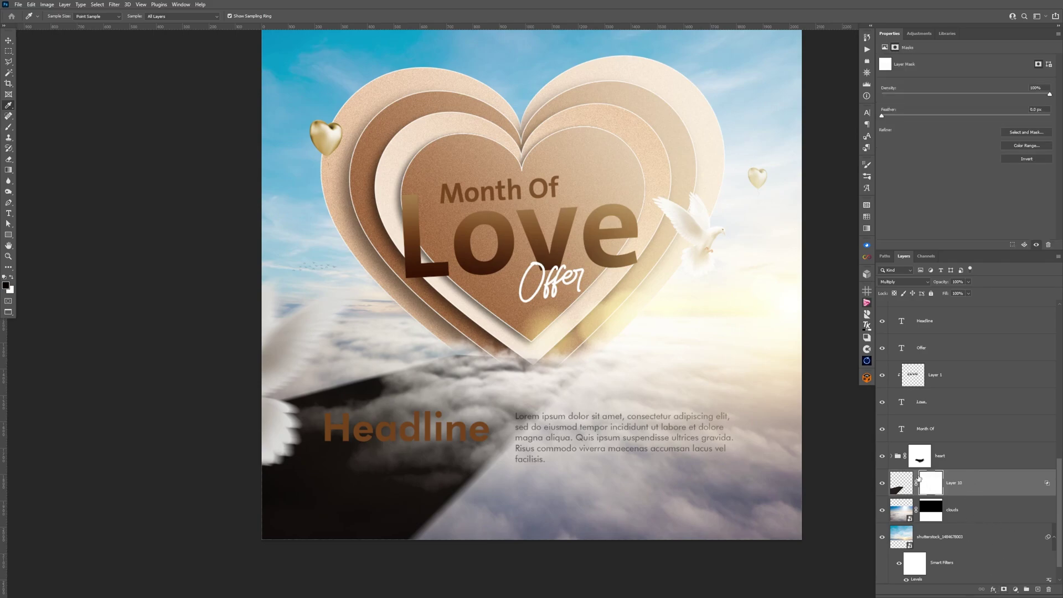
key("g")
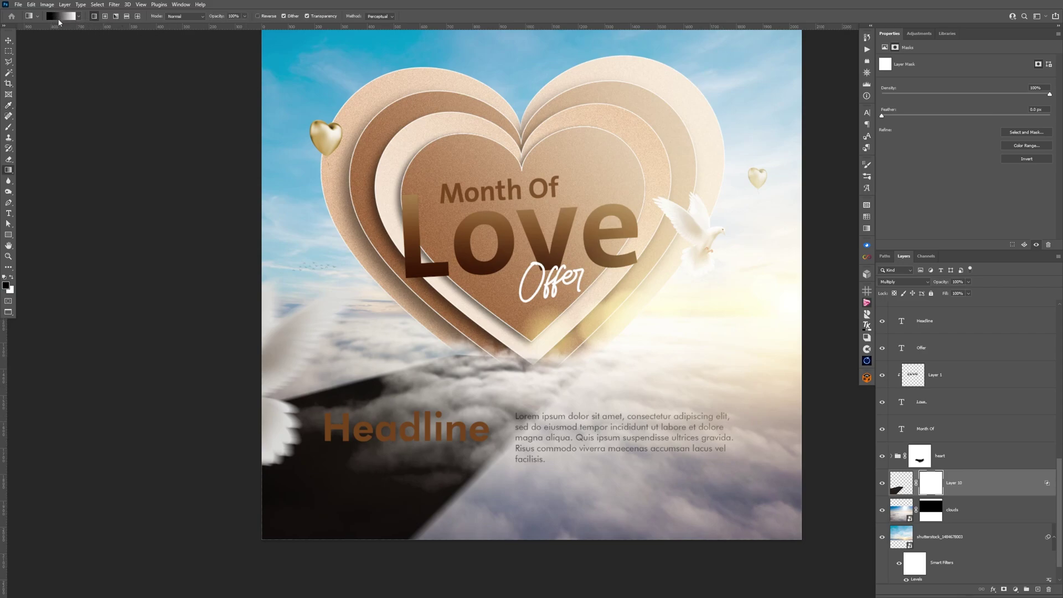
left_click_drag(235, 543, 487, 368)
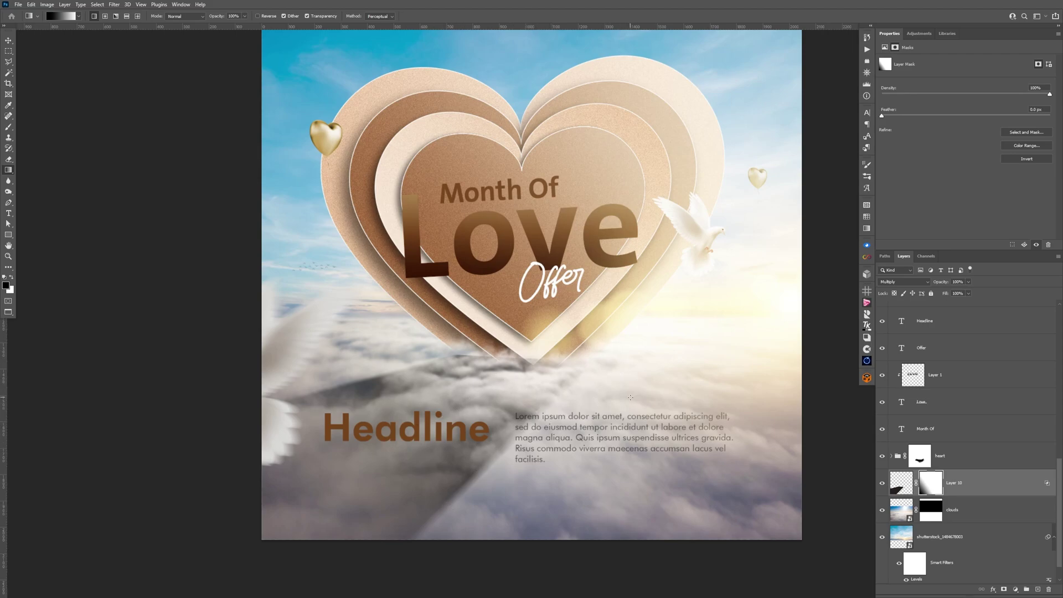
Paint black with a soft, low-opacity brush on the shadow layer's mask to fade the shadow around the heart's tip.
key("b")
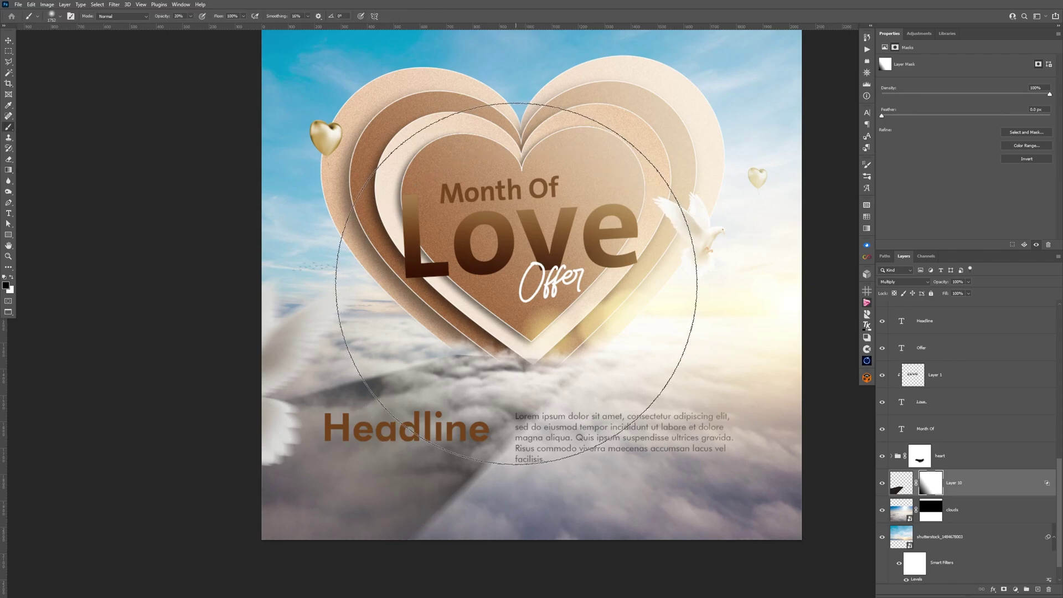
mouse_move(504, 319)
left_mouse_down()
mouse_move(510, 331)
mouse_move(370, 332)
left_mouse_up()
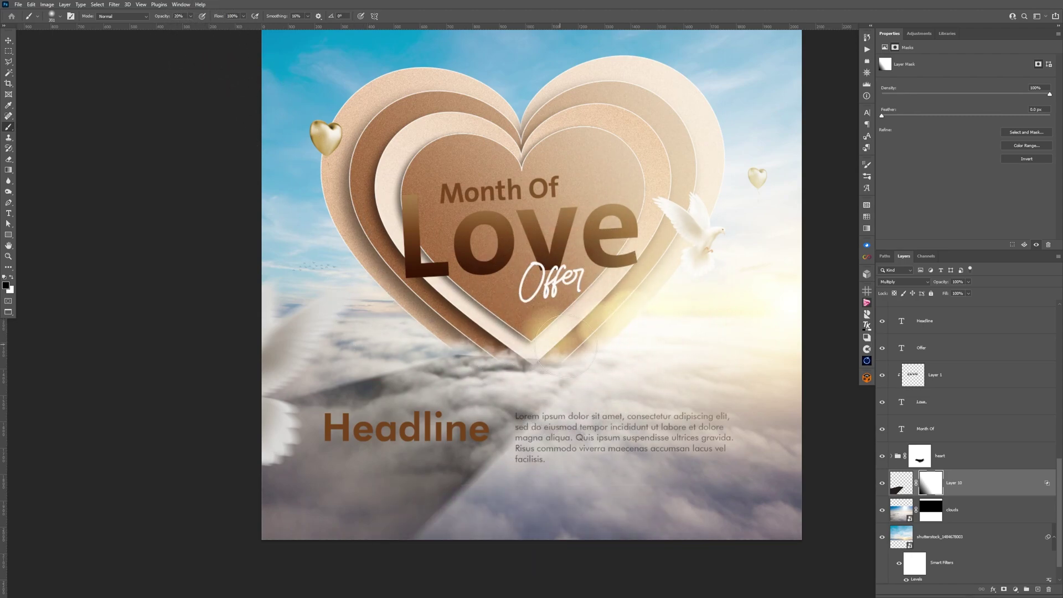
left_click(5, 286)
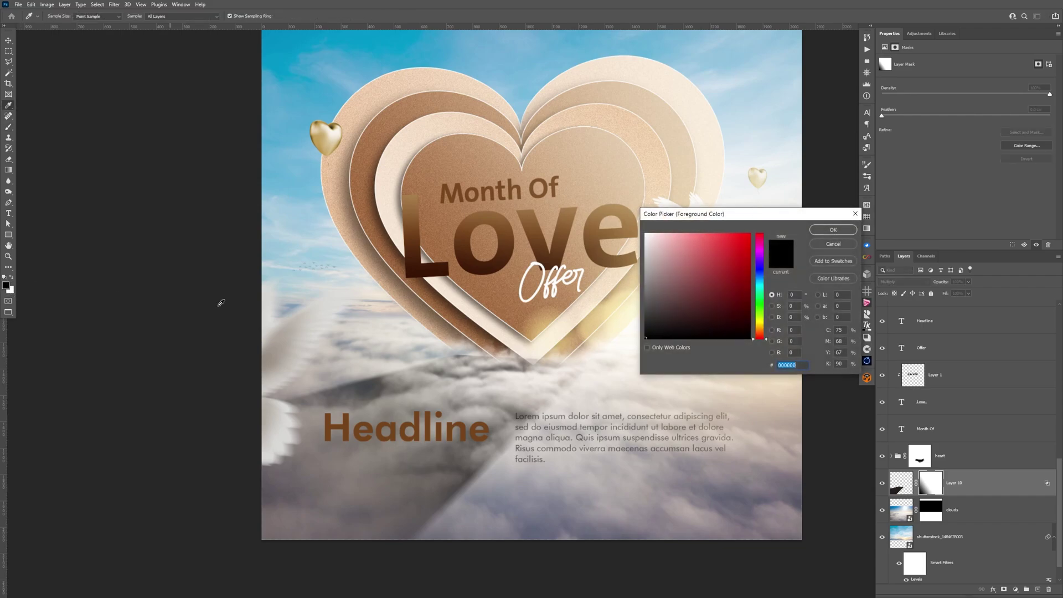
left_click(833, 230)
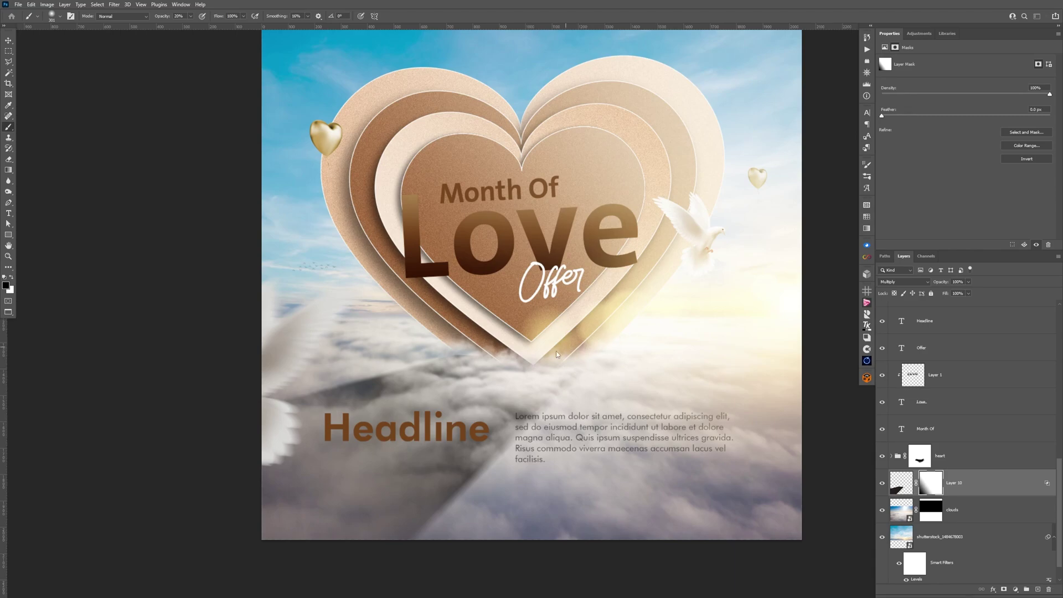
key("bracketleft")
mouse_move(472, 347)
left_mouse_down()
mouse_move(445, 326)
mouse_move(481, 344)
mouse_move(460, 345)
left_mouse_up()
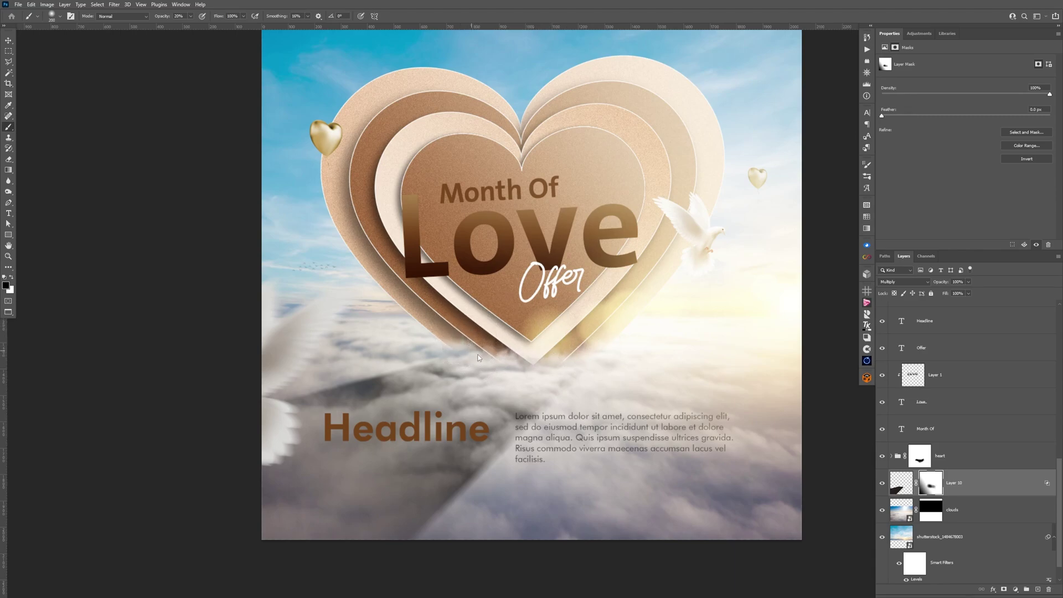
left_click_drag(480, 440, 523, 440)
Fade the shadow across the lower and left clouds with a larger brush on its mask, and compare with the layer hidden and shown.
key("ctrl+minus")
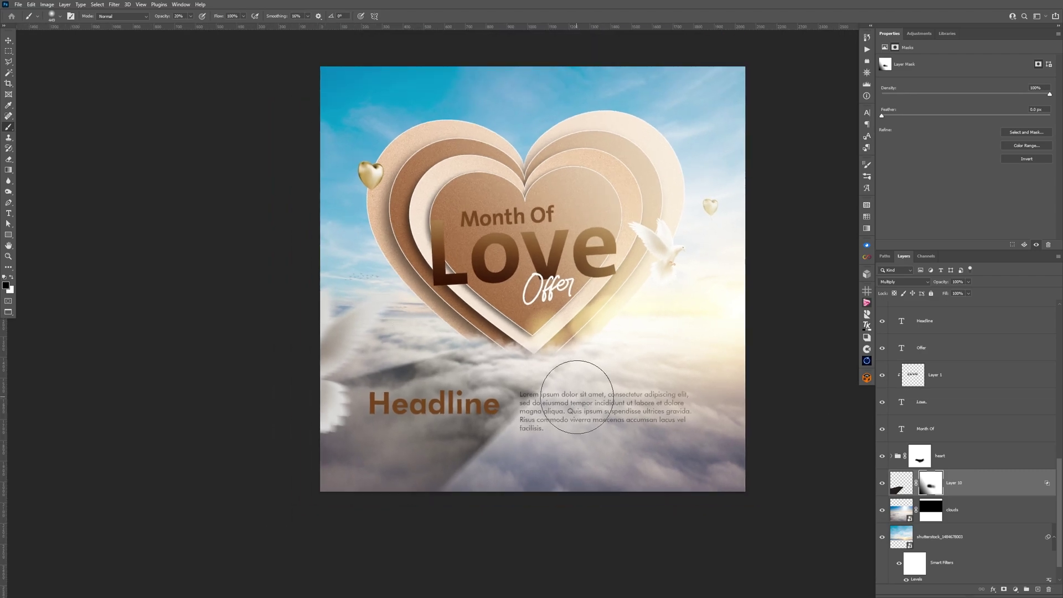
left_click_drag(577, 397, 625, 397)
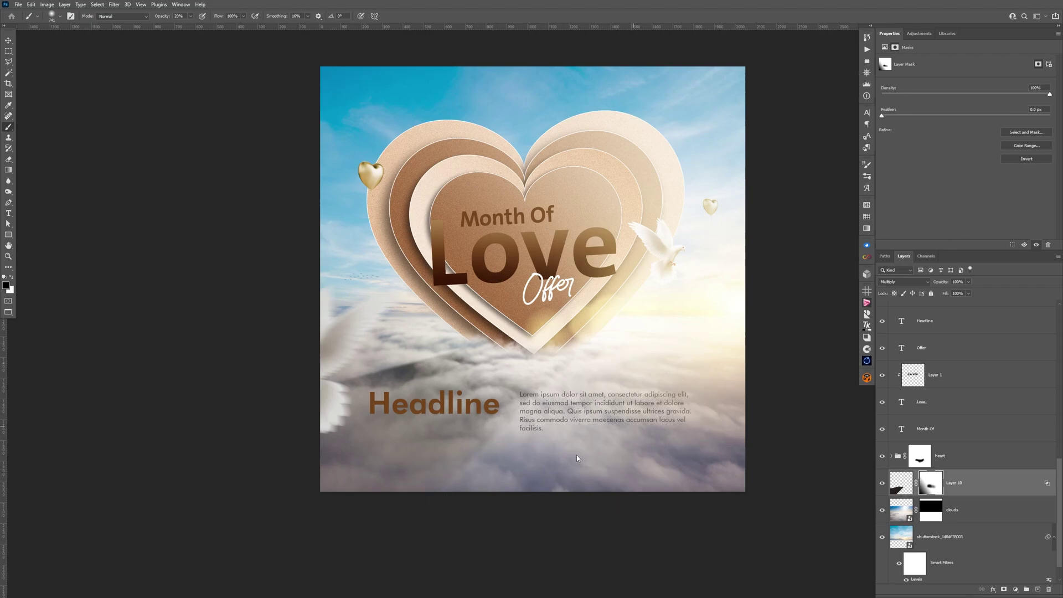
mouse_move(380, 280)
left_mouse_down()
mouse_move(325, 345)
mouse_move(383, 319)
left_mouse_up()
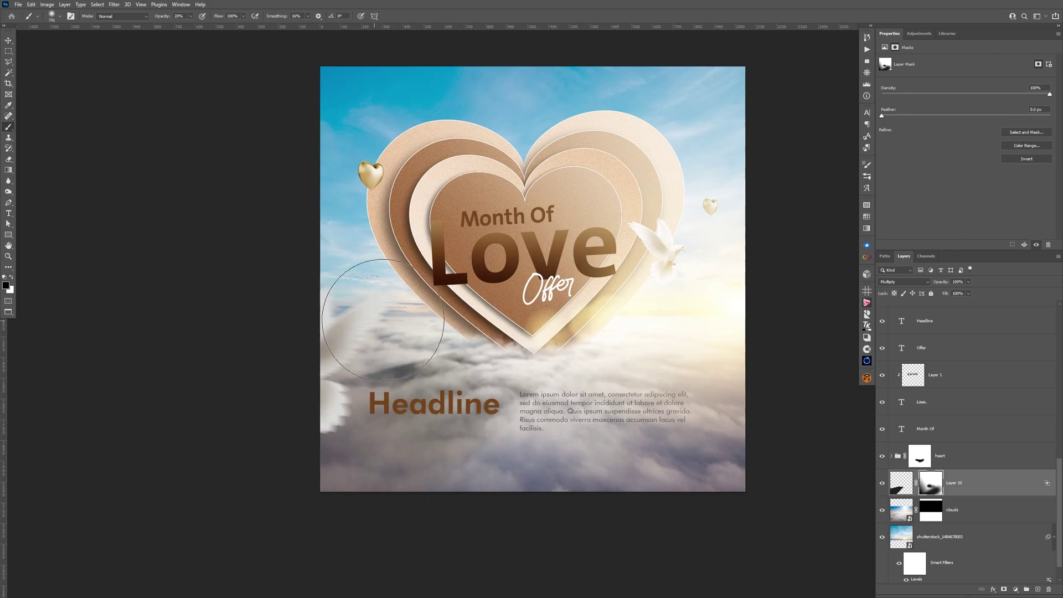
key("ctrl+z")
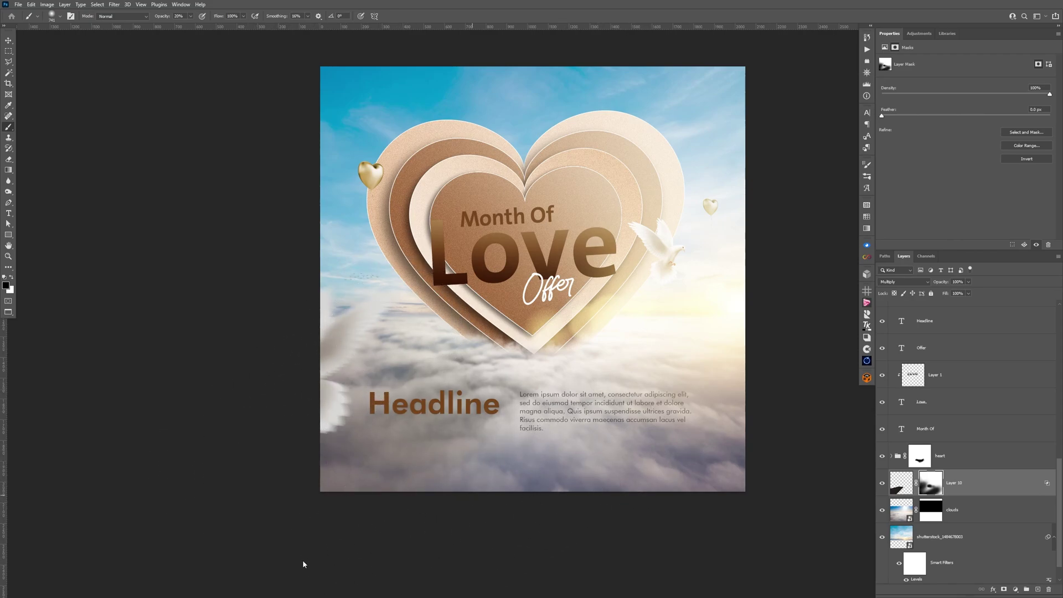
key("ctrl+plus")
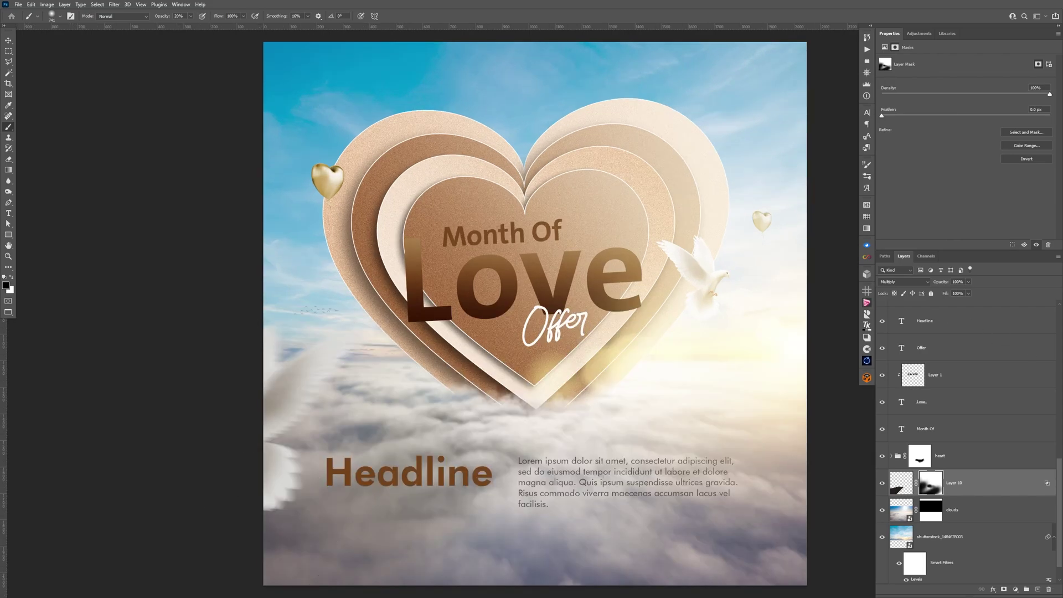
left_click(882, 483)
left_click(882, 483)
left_click(882, 483)
left_click(882, 483)
Place the clouds-png-hd-images cloud picture from the clouds resource folder as an embedded object above Layer 9.
scroll(1058, 458, "up", 10)
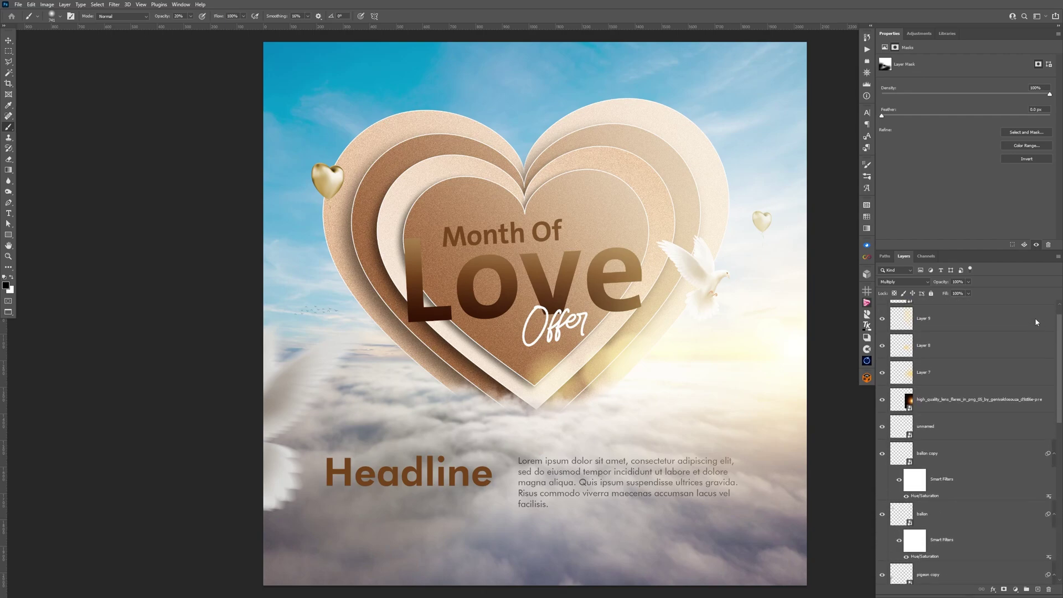
left_click(980, 342)
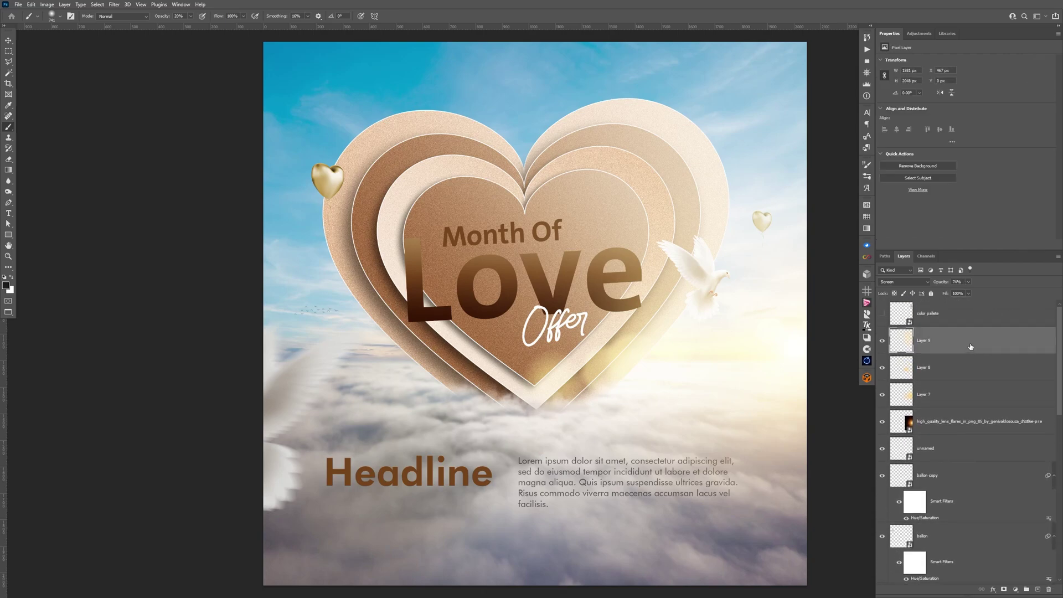
left_click(18, 5)
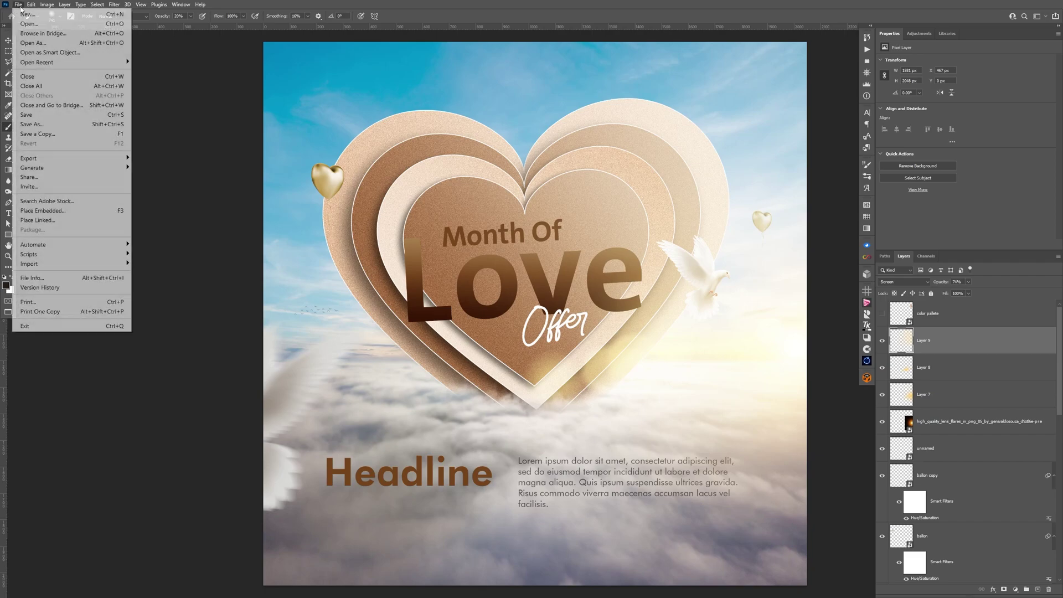
left_click(121, 210)
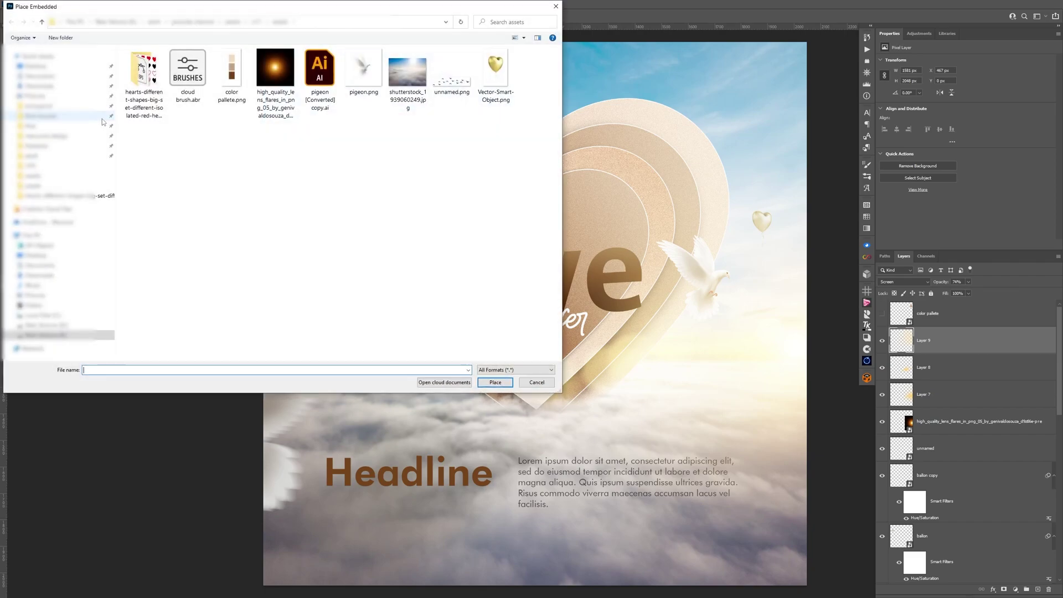
left_click(55, 135)
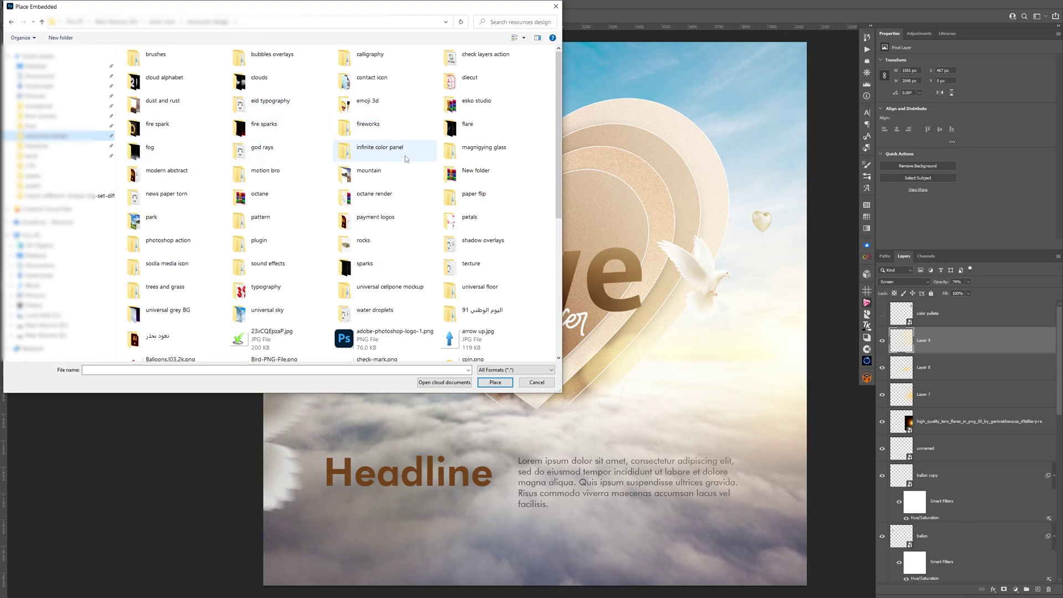
double_click(254, 82)
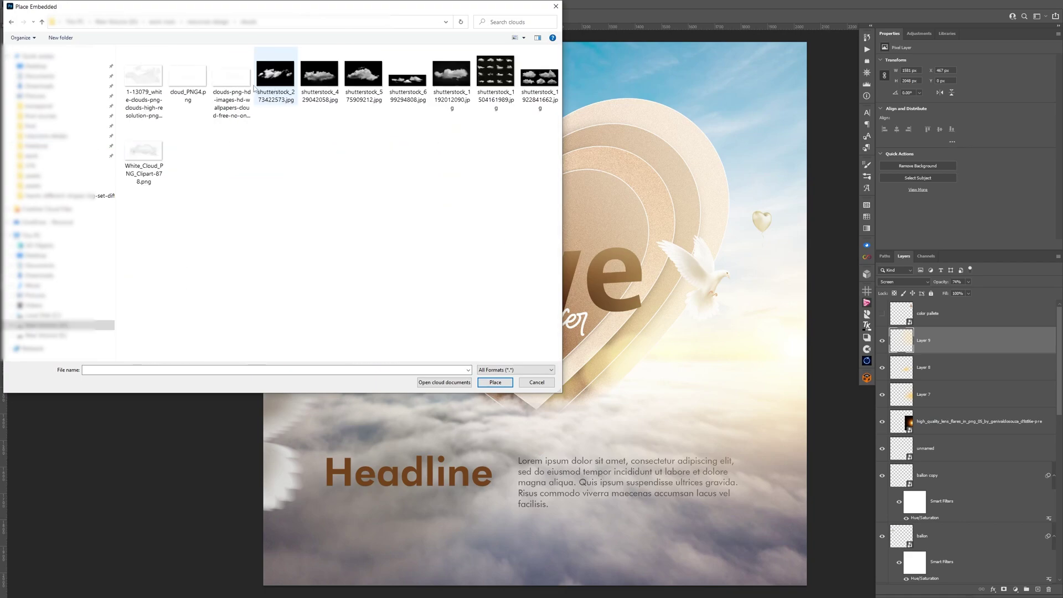
double_click(255, 86)
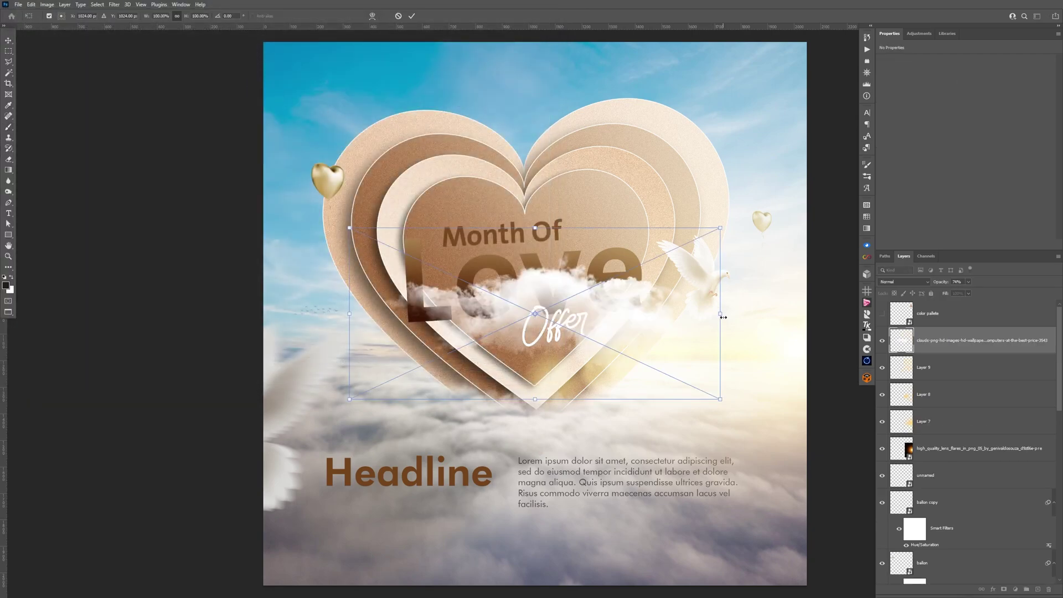
Shrink the cloud beside the heart's left edge and move its layer directly below the heart group.
left_click_drag(720, 313, 363, 275)
key("Return")
mouse_move(971, 342)
left_mouse_down()
mouse_move(994, 595)
mouse_move(977, 597)
mouse_move(982, 453)
left_mouse_up()
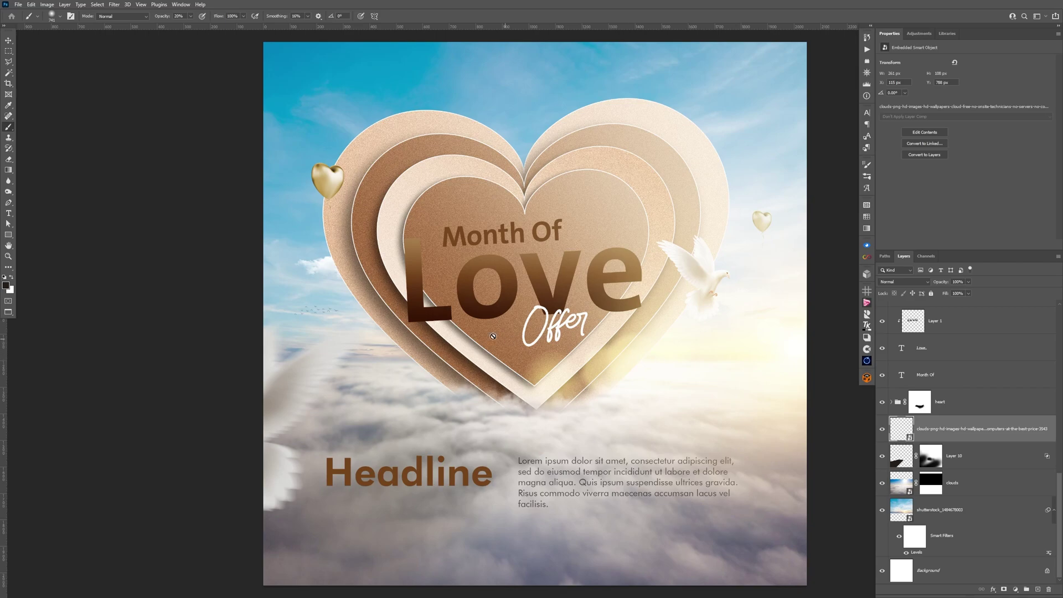
Duplicate the small cloud onto the heart's upper-right edge and move the copy's layer above the heart group.
key("v")
mouse_move(335, 276)
left_mouse_down()
mouse_move(681, 302)
mouse_move(695, 349)
mouse_move(711, 227)
mouse_move(769, 204)
left_mouse_up()
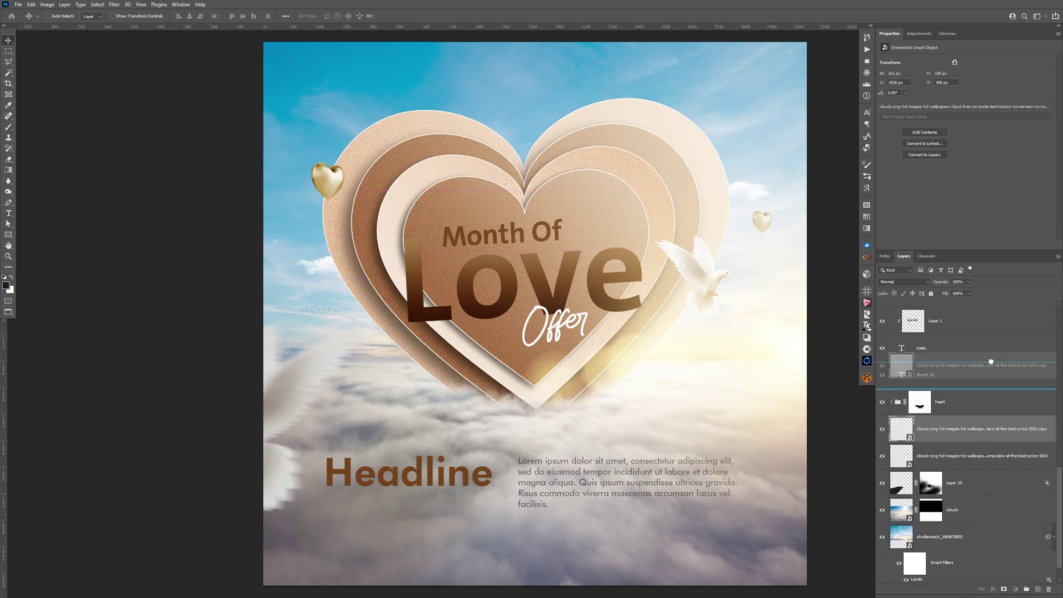
key("ctrl+j")
scroll(979, 435, "up", 2)
left_click_drag(974, 475, 973, 436)
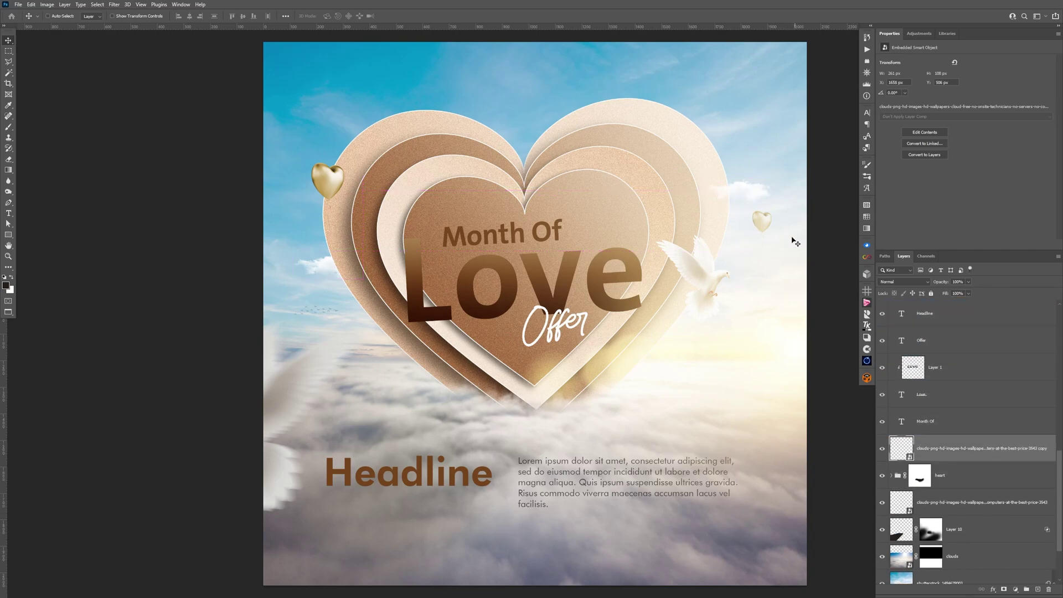
left_click_drag(753, 190, 743, 162)
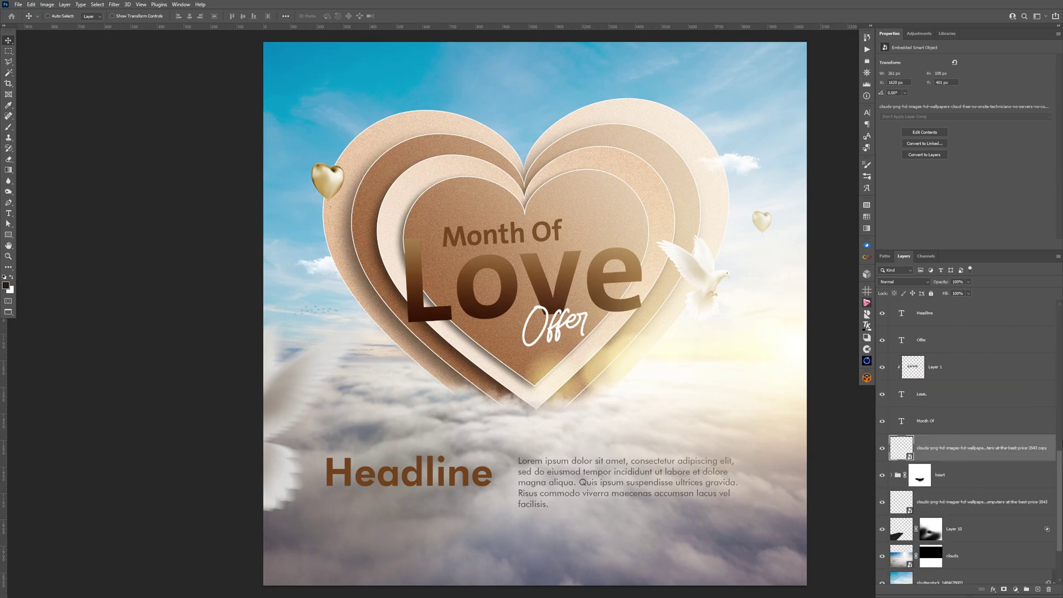
Place Capa 6.jpg from the sparks resource folder as an embedded object above Layer 9.
left_click_drag(1058, 461, 1024, 312)
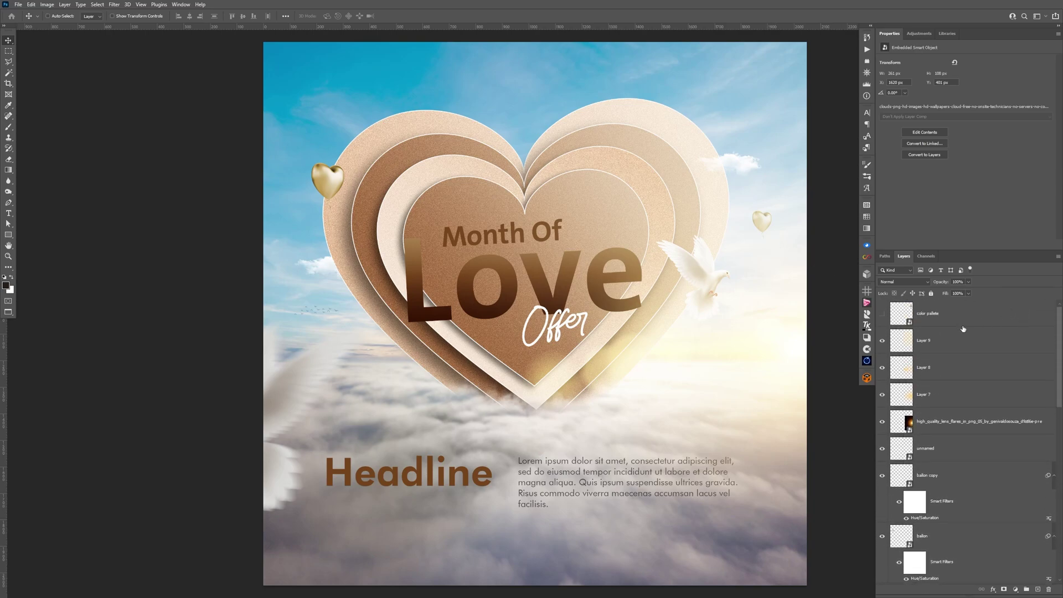
left_click(929, 343)
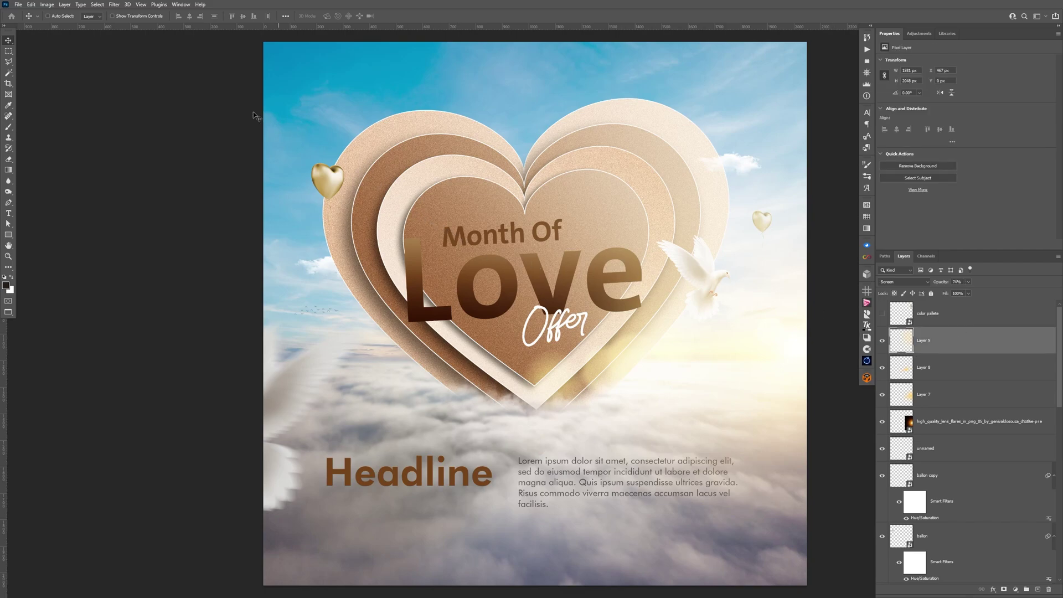
left_click(19, 6)
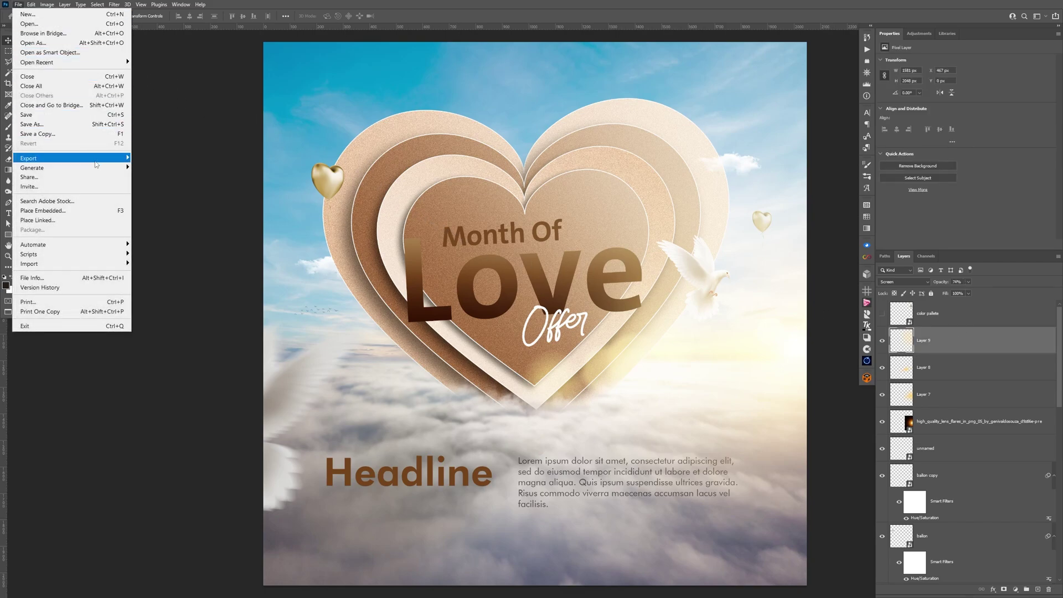
left_click(55, 203)
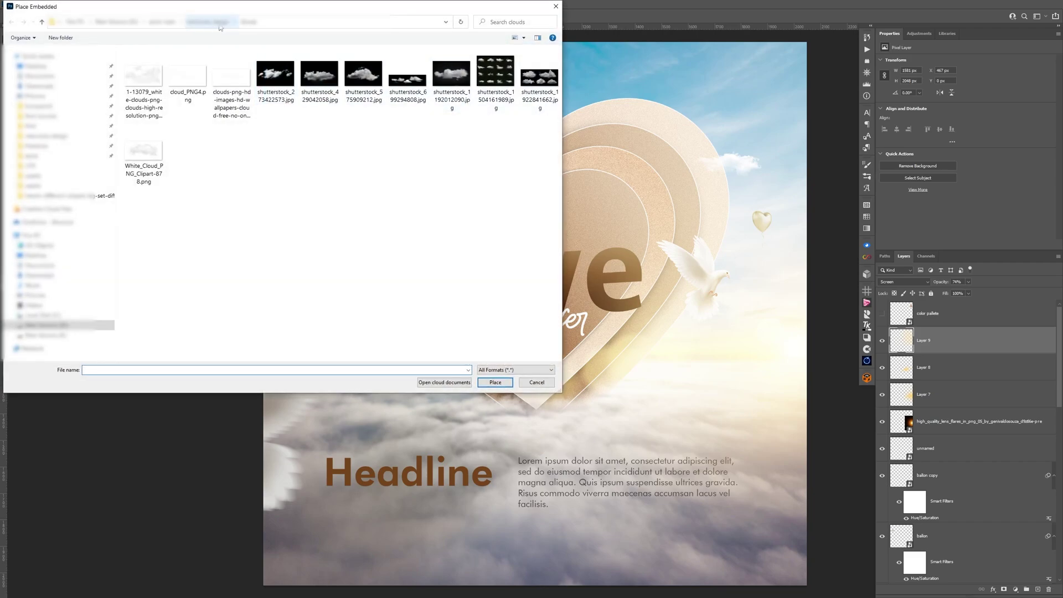
left_click(211, 21)
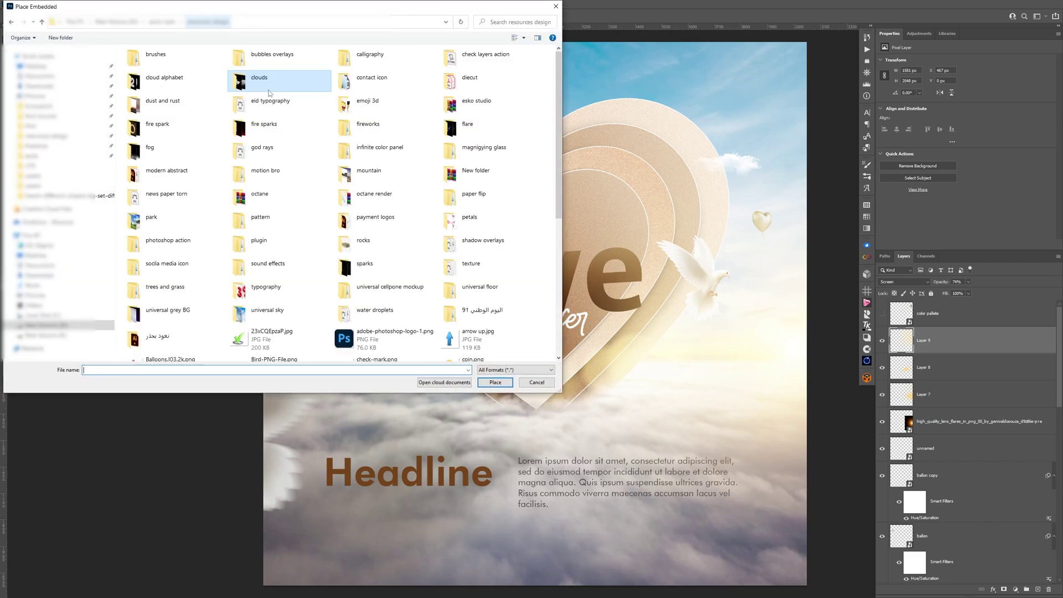
left_click(369, 266)
double_click(369, 266)
left_click(233, 81)
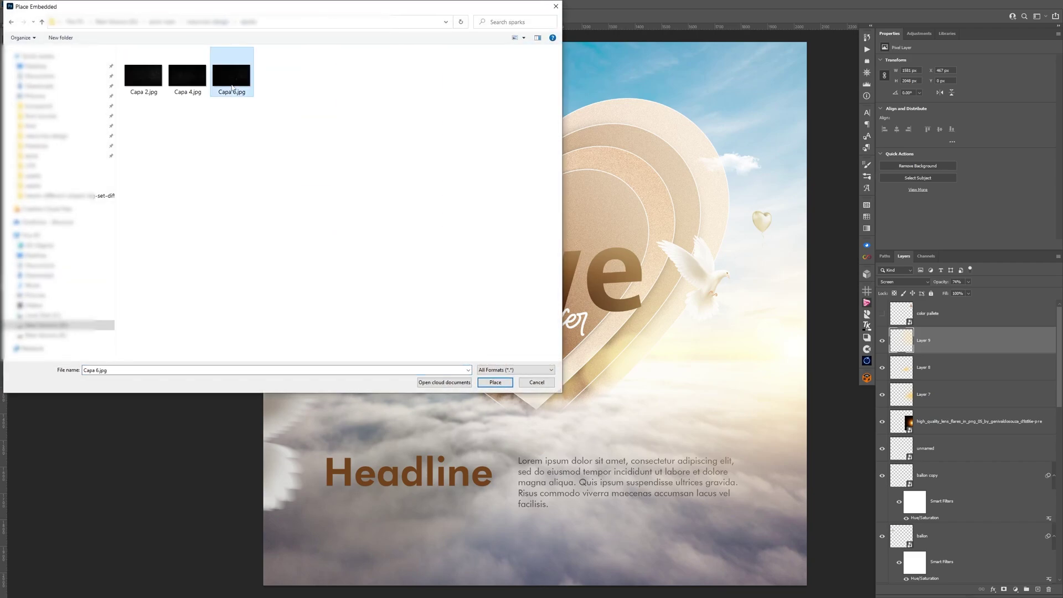
key("Return")
Align the Capa 6 sparks image with the poster's top edge and set its blend mode to Screen.
left_click_drag(701, 281, 701, 161)
left_click(904, 282)
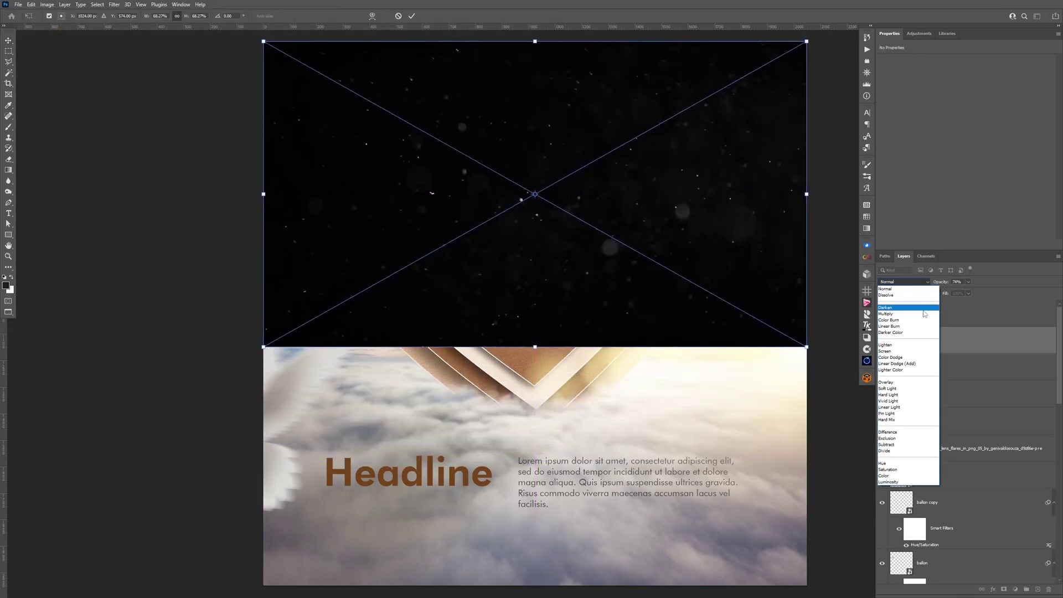
left_click(901, 348)
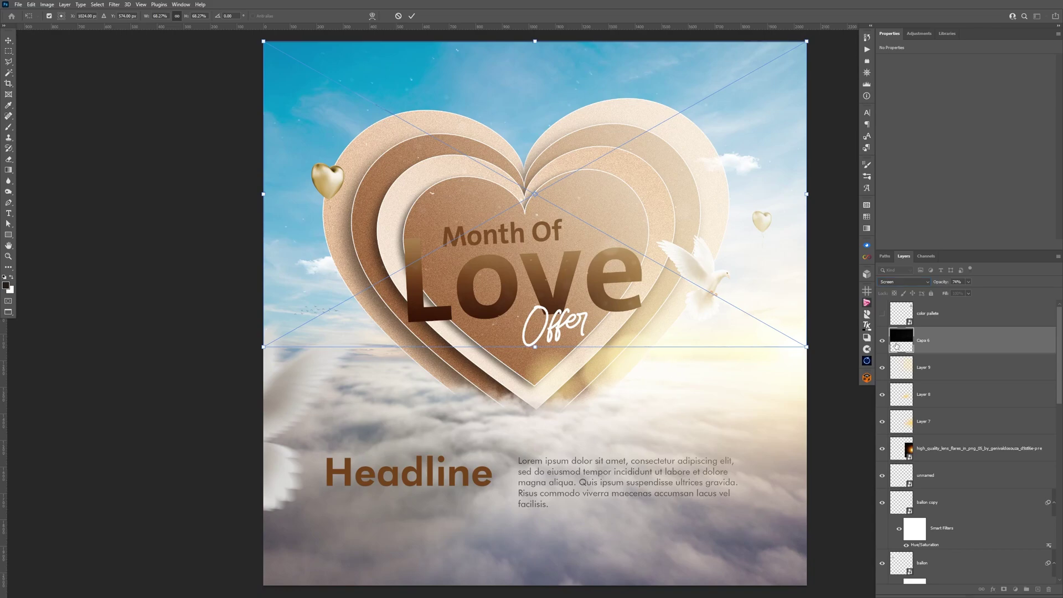
key("Return")
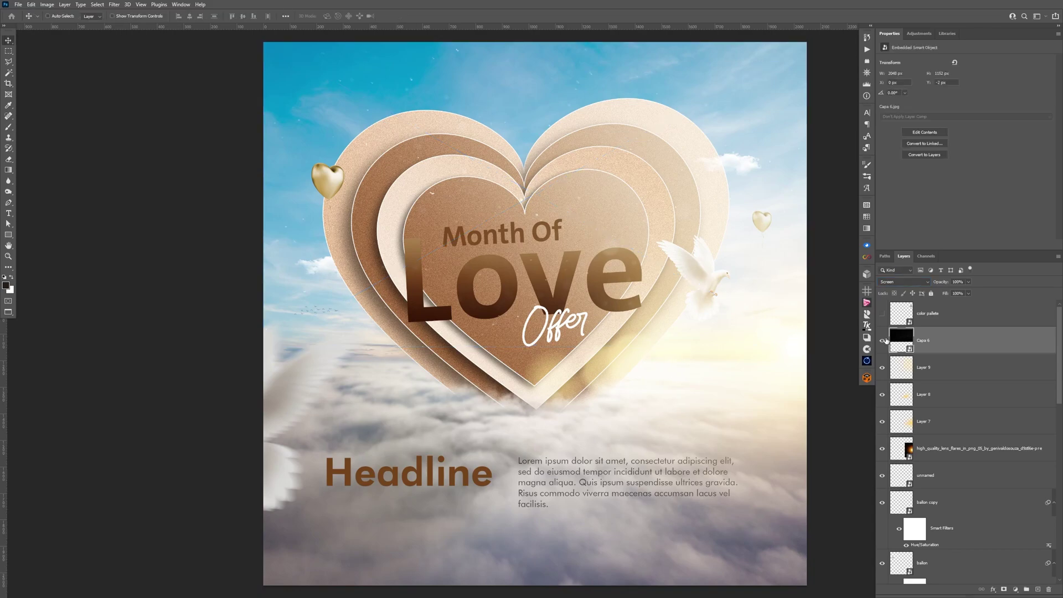
Place Capa 4.jpg as an embedded object over the lower half of the poster and set its blend mode to Screen.
key("ctrl+shift+p")
double_click(200, 78)
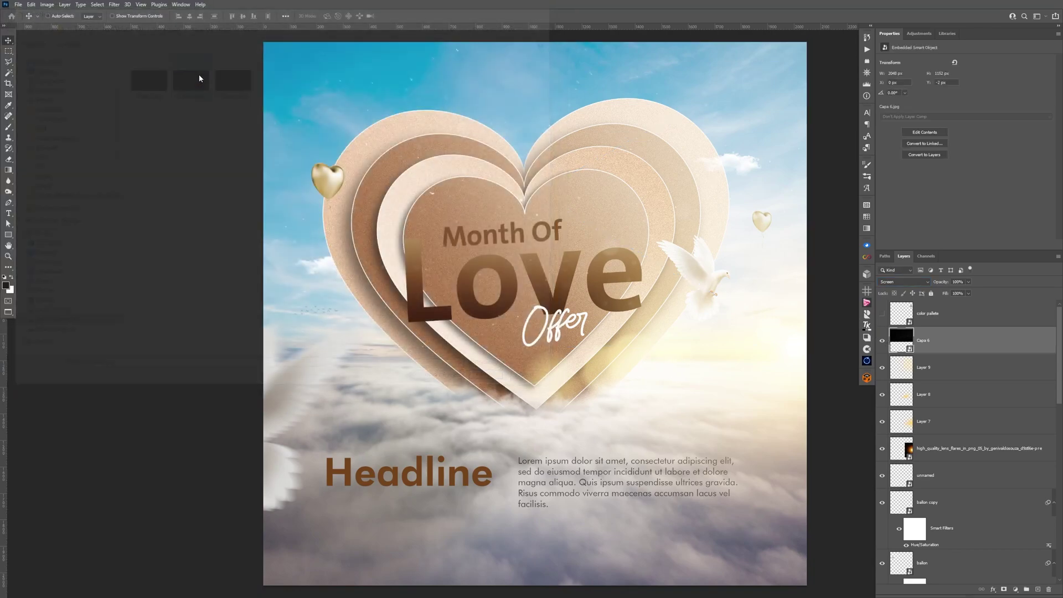
left_click_drag(699, 291, 699, 405)
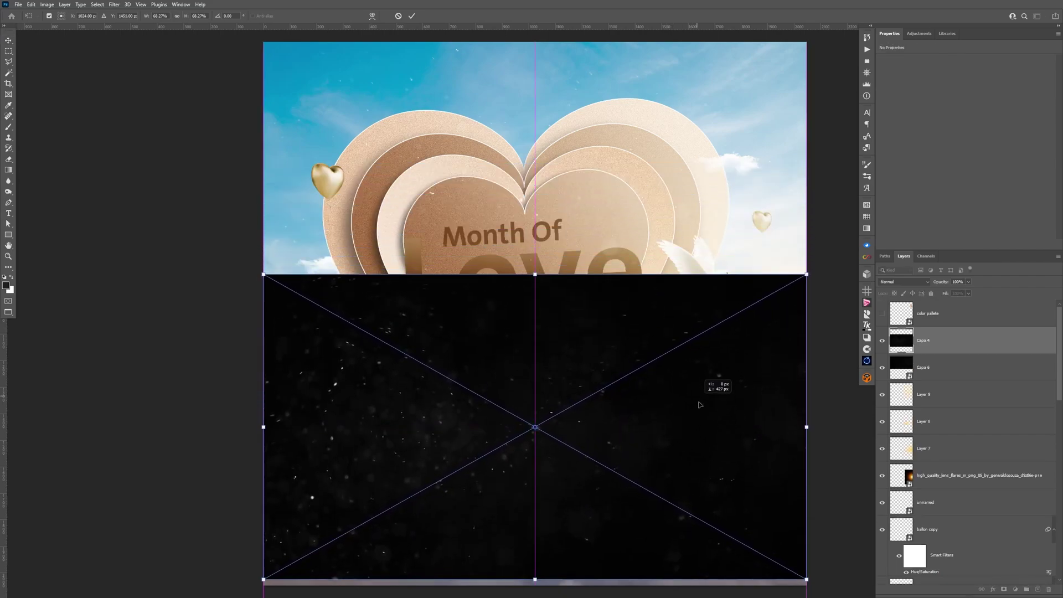
key("Return")
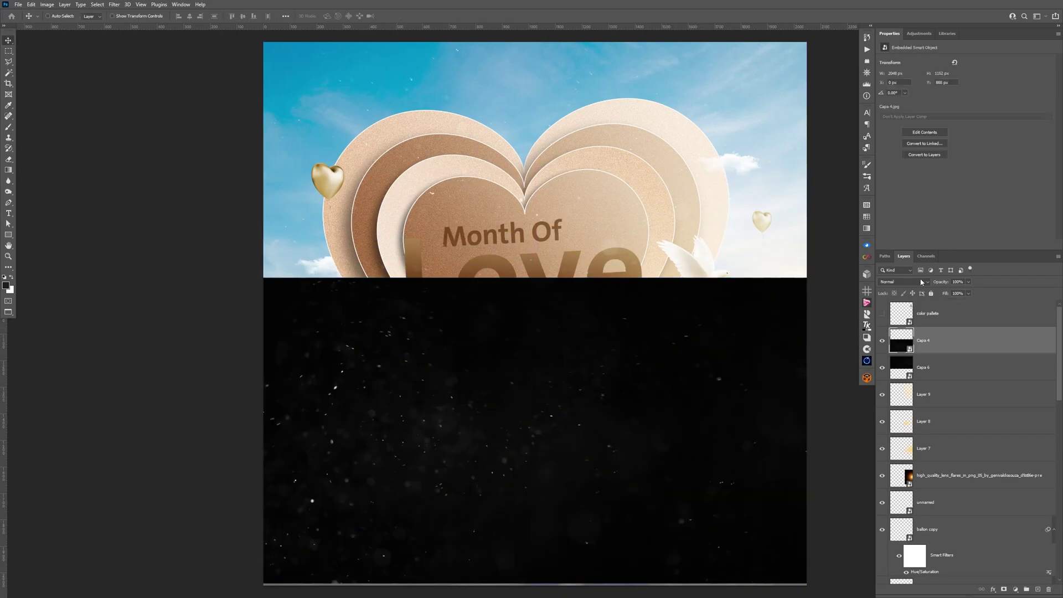
left_click(922, 281)
left_click(907, 349)
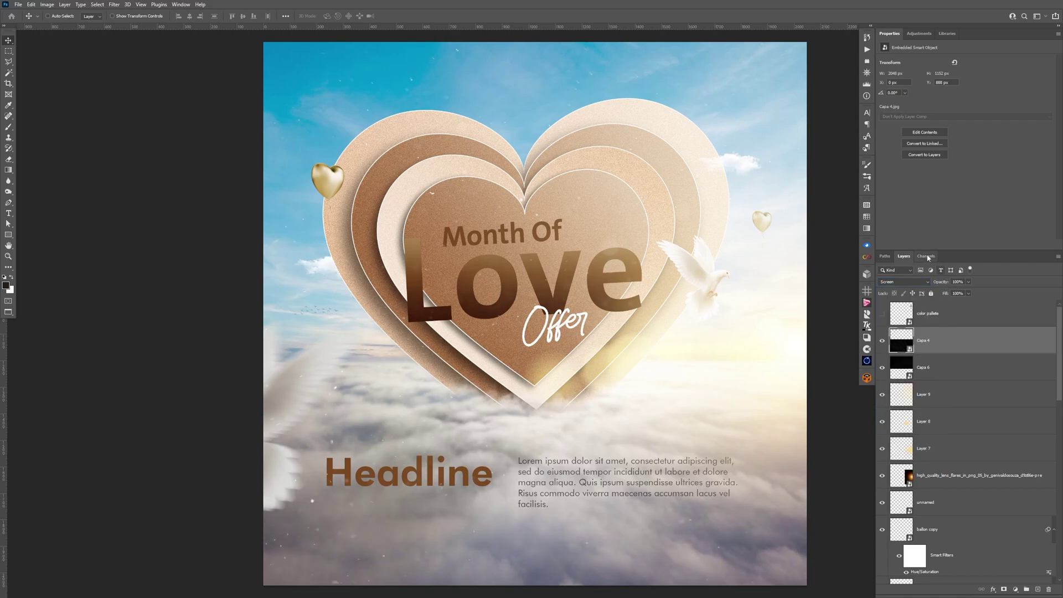
Lower the opacity of both sparks layers, Capa 4 and Capa 6, to 72%.
left_click(954, 367, "shift")
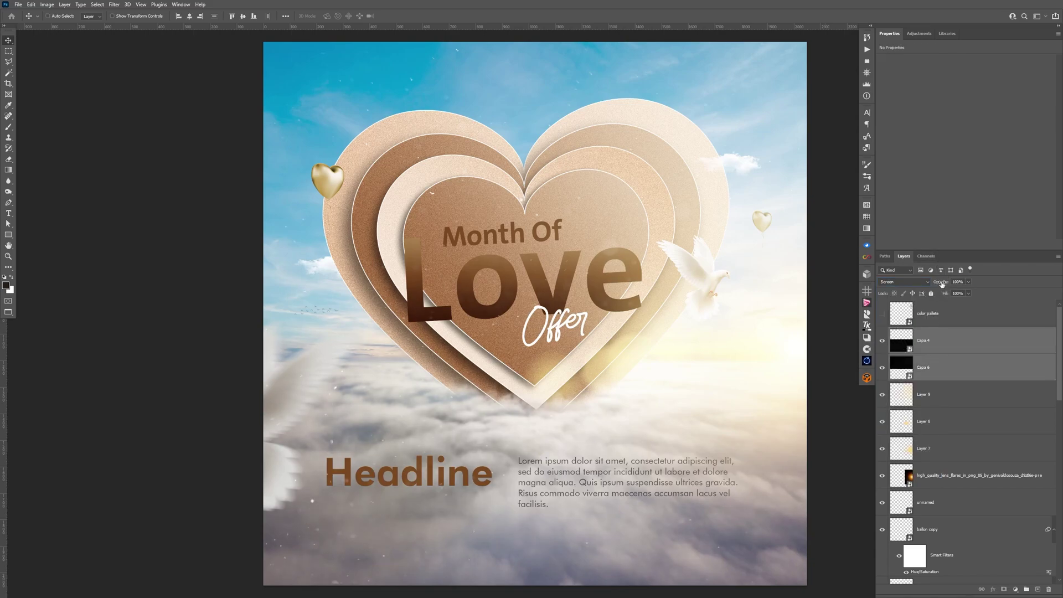
left_click_drag(943, 284, 937, 284)
Group the layers from unnamed up to Capa 4 and compare the poster with and without the group.
scroll(1060, 338, "down", 1)
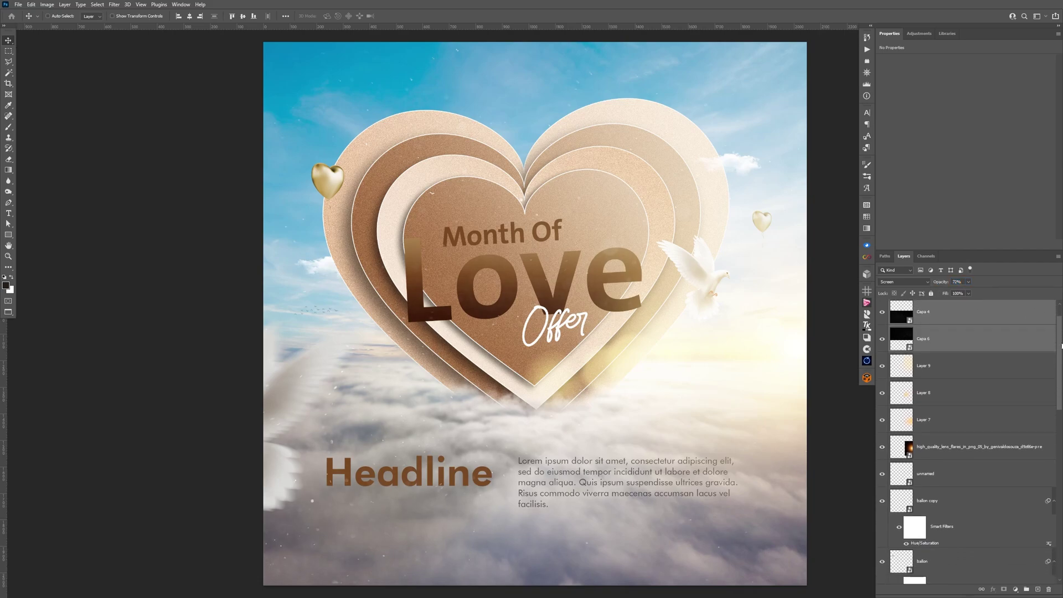
left_click(997, 470)
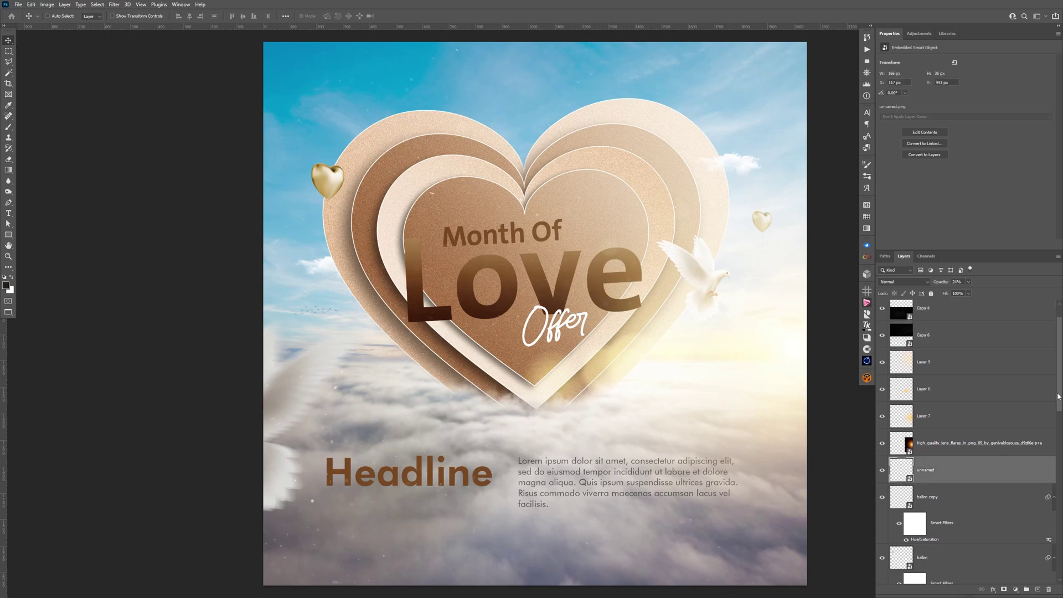
scroll(1059, 387, "up", 1)
left_click(1001, 339, "shift")
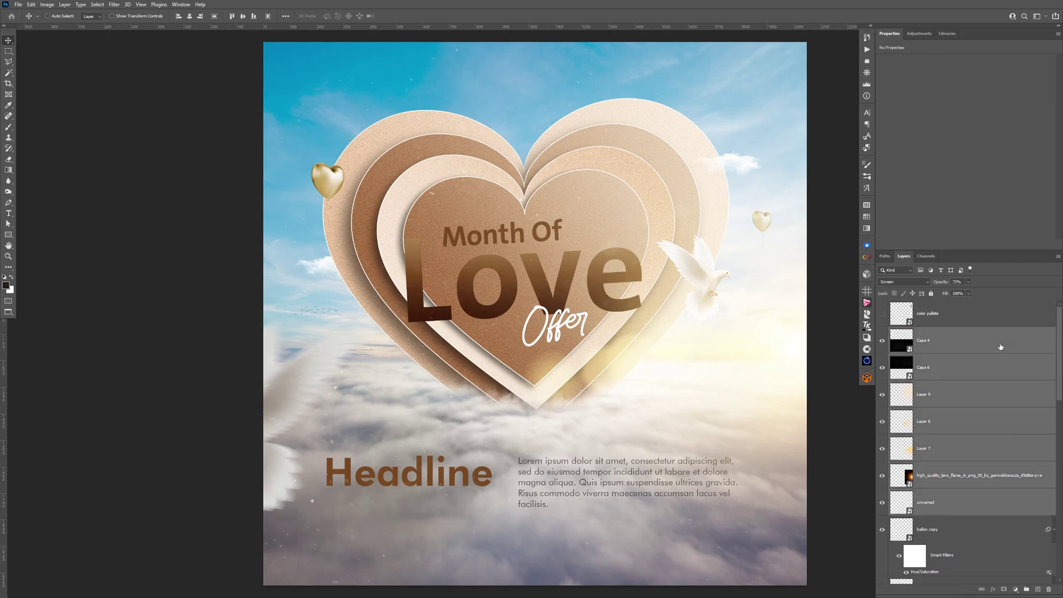
key("ctrl+g")
left_click(883, 333)
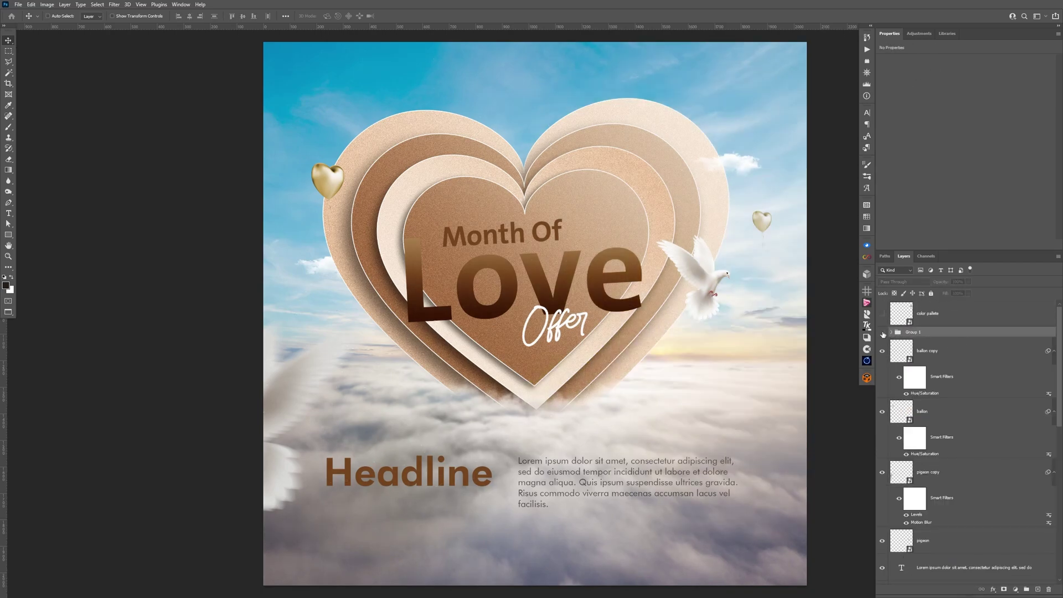
left_click(882, 333)
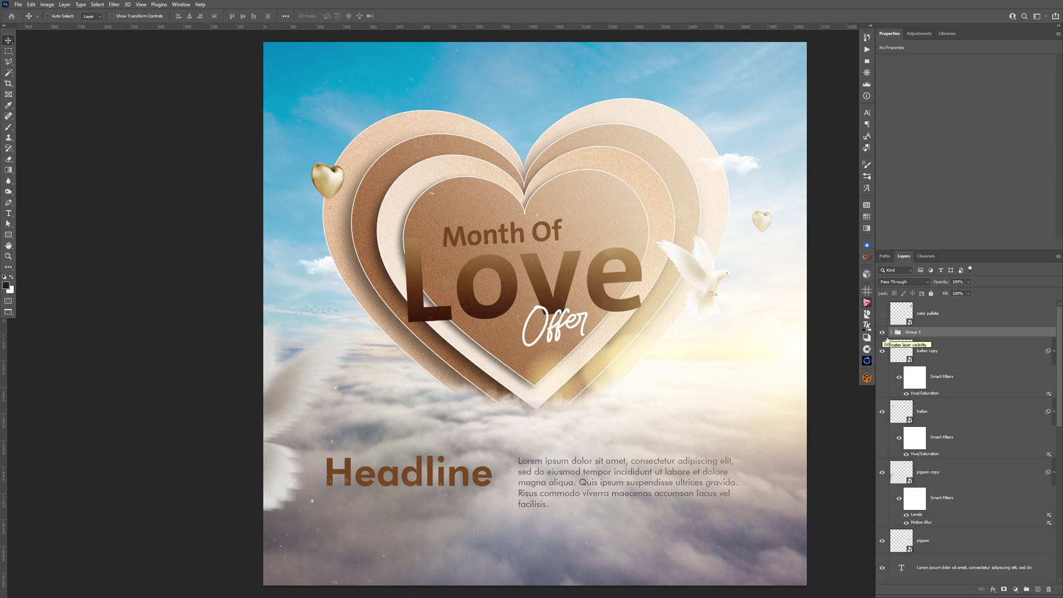
Stamp all visible layers into a new layer above Group 1 and convert it to a smart object.
left_click(985, 321)
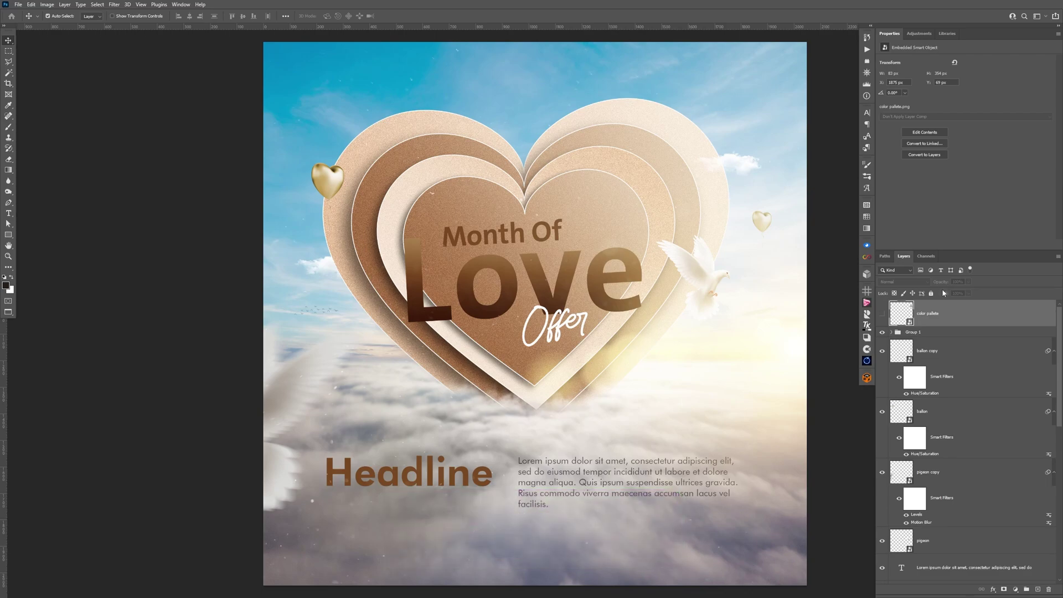
key("ctrl+shift+alt+e")
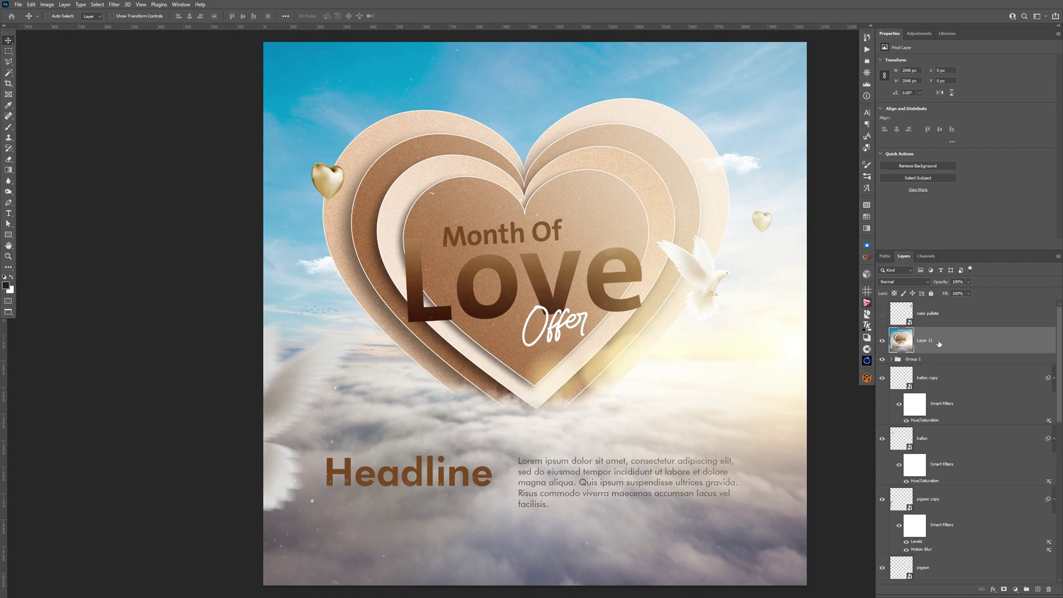
right_click(960, 340)
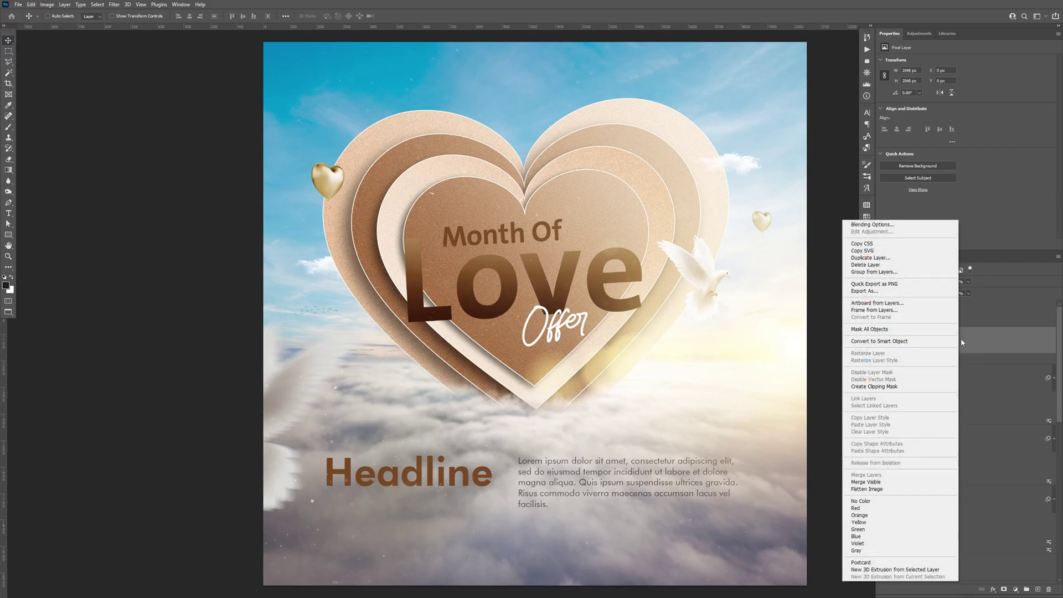
left_click(978, 337)
right_click(977, 339)
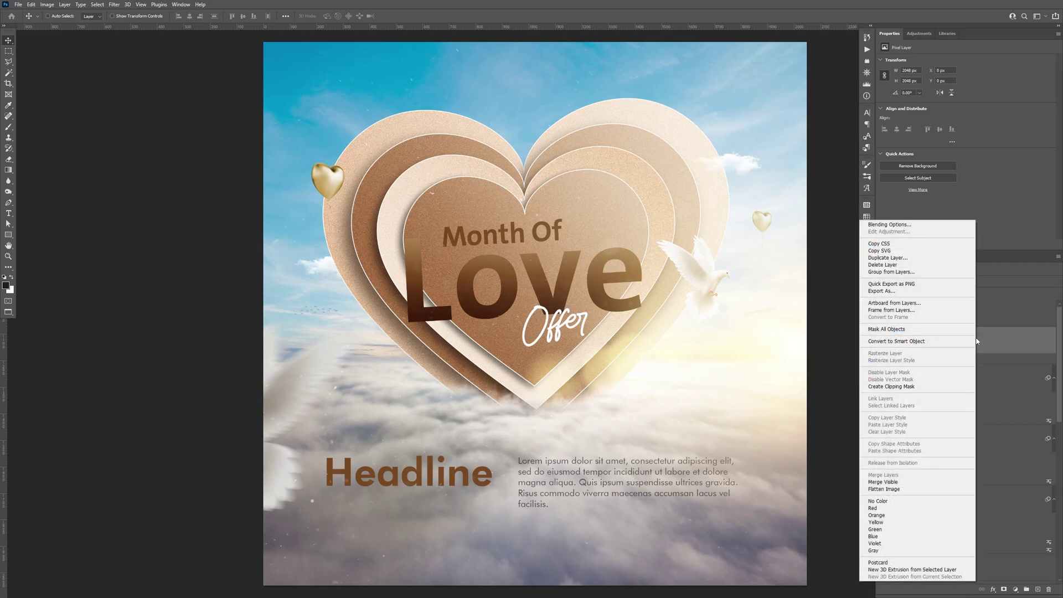
left_click(940, 341)
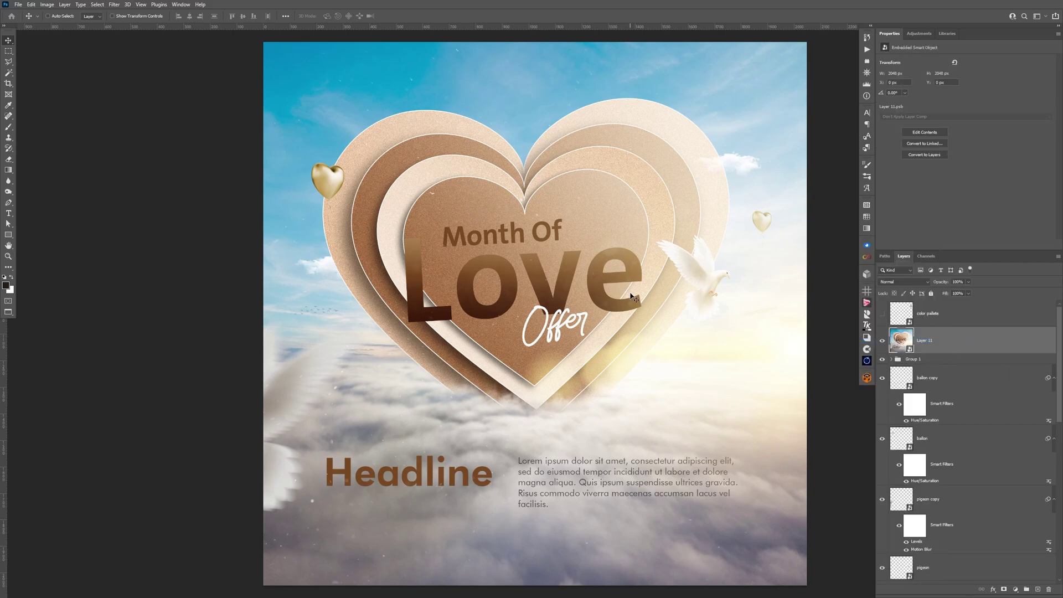
In the Camera Raw filter, set Shadows -20, Blacks -32, Texture +3, Clarity +4, Dehaze -5, Vibrance +6 and Saturation -8.
key("ctrl+shift+a")
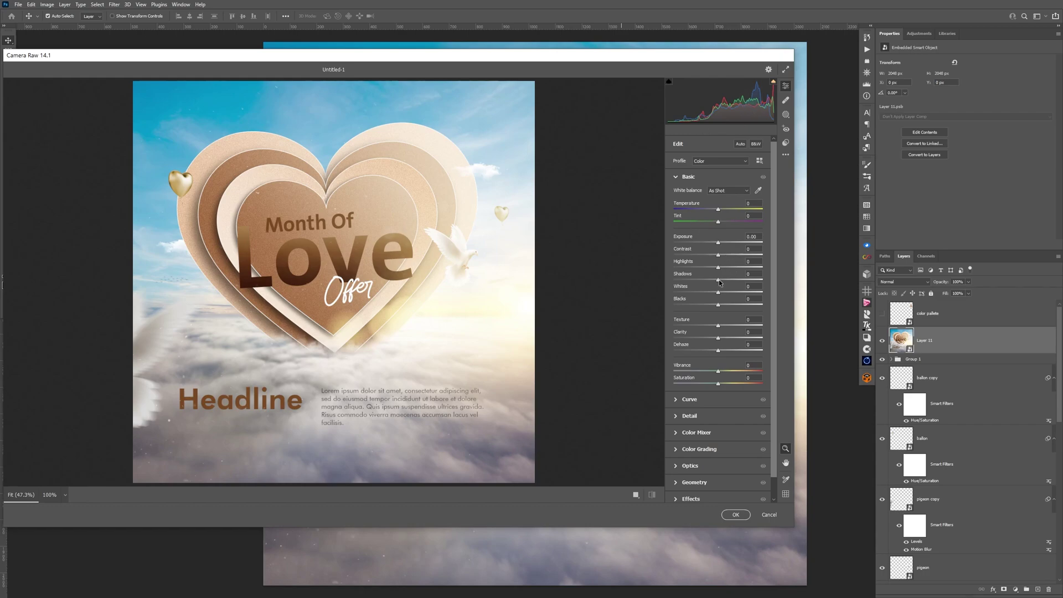
left_click_drag(715, 282, 719, 328)
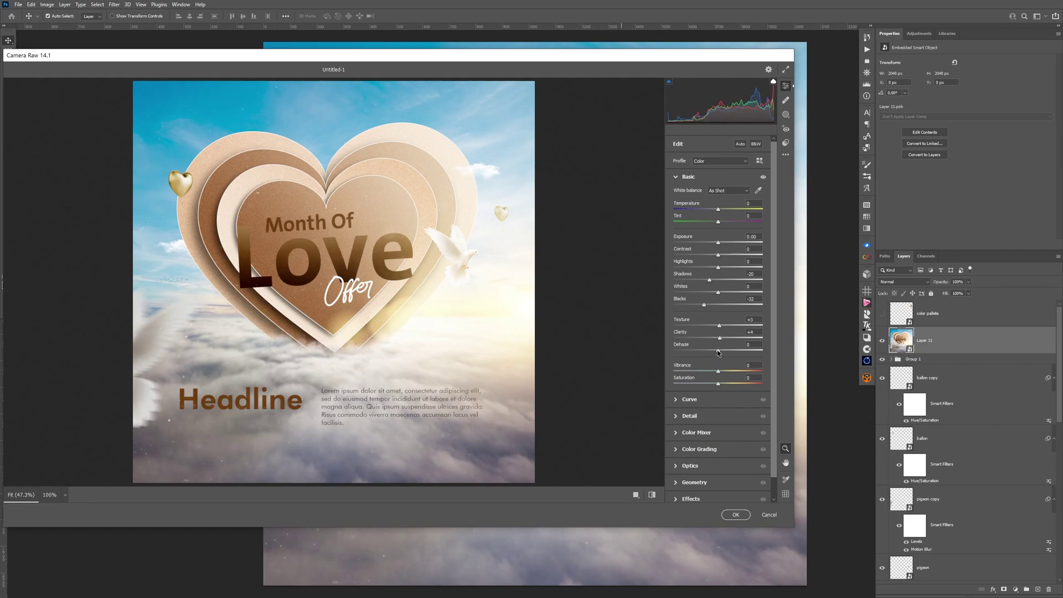
left_click_drag(718, 352, 715, 385)
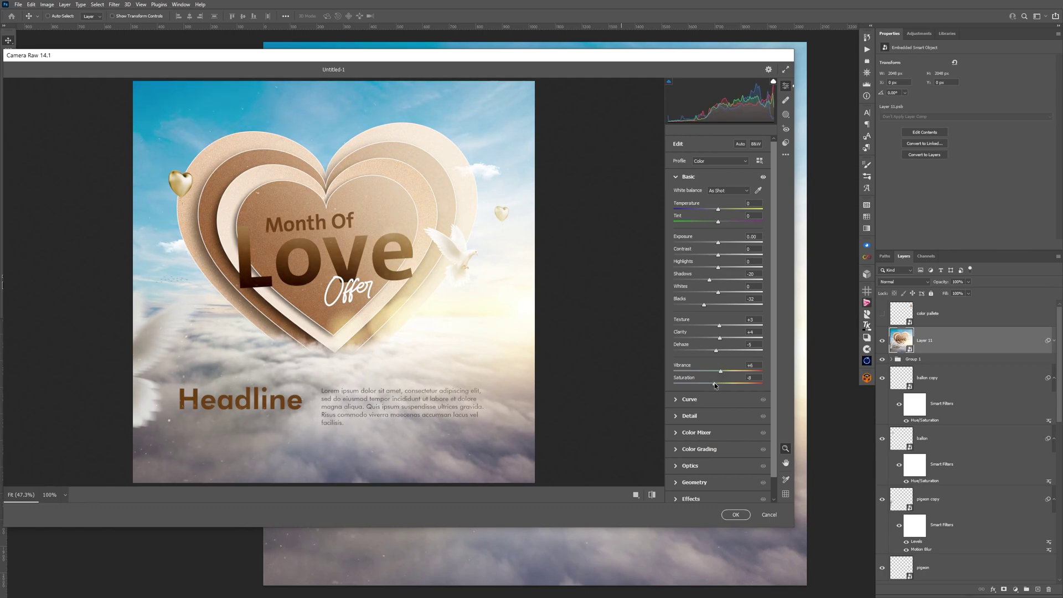
Color-grade the merged image by tinting the highlights warm yellow-orange and the shadows blue.
scroll(773, 398, "down", 2)
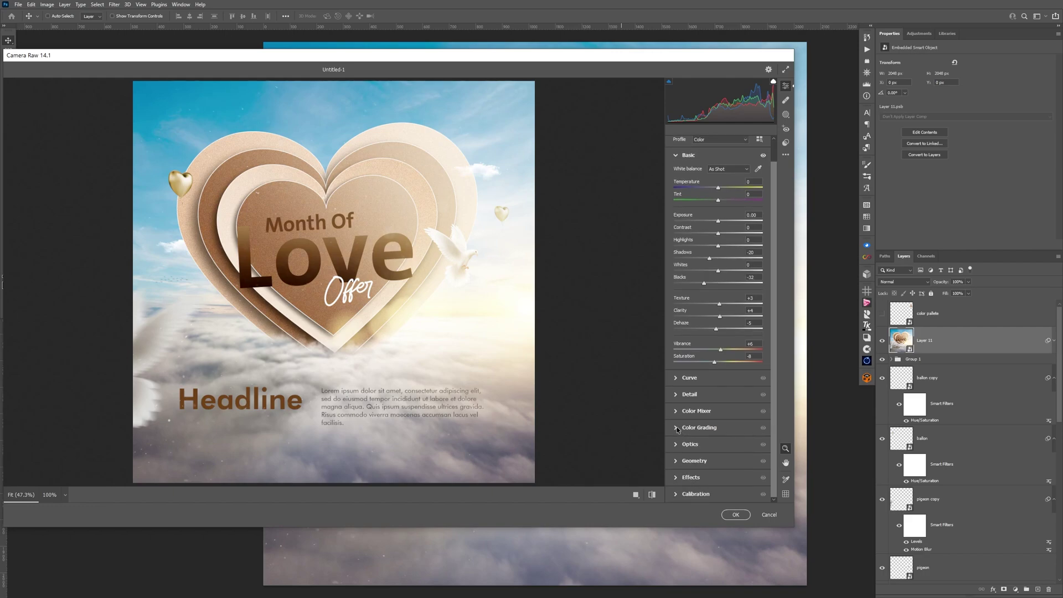
left_click(677, 429)
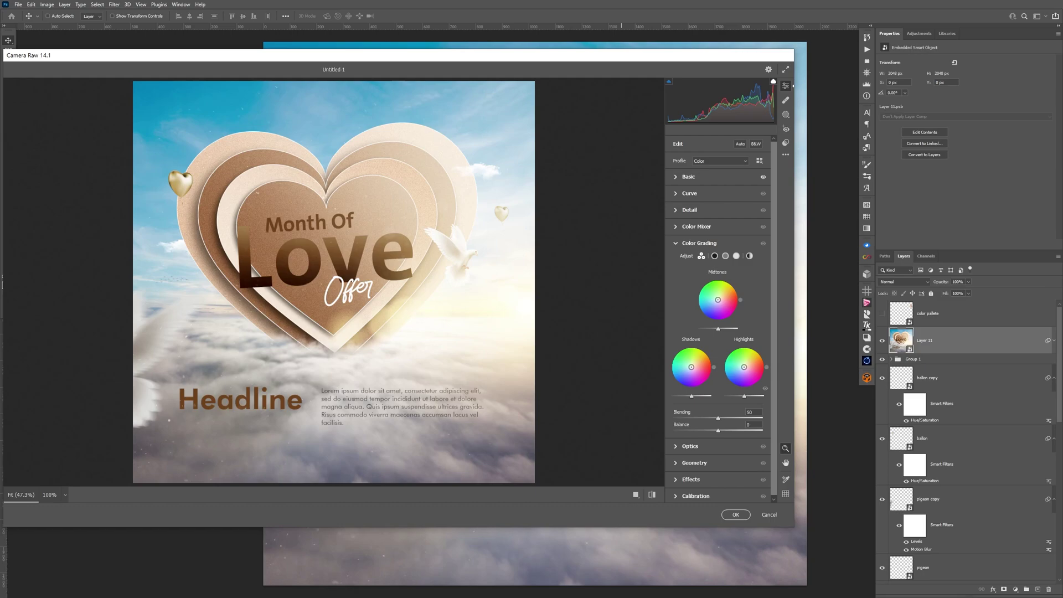
left_click_drag(743, 366, 690, 368)
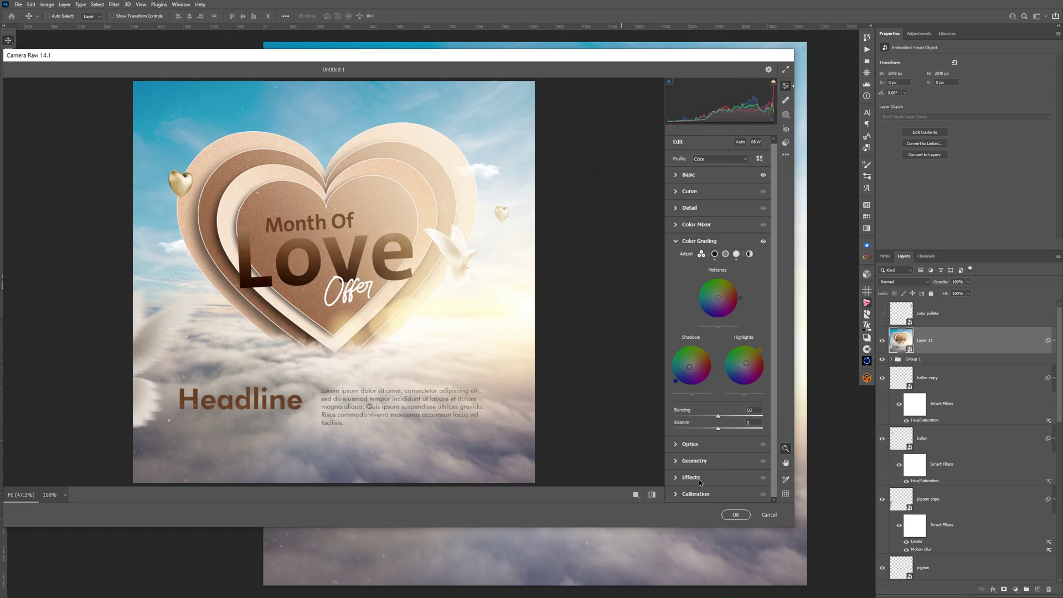
Add grain of 3 and vignetting of -9, and apply the Camera Raw filter to the merged layer.
left_click(682, 494)
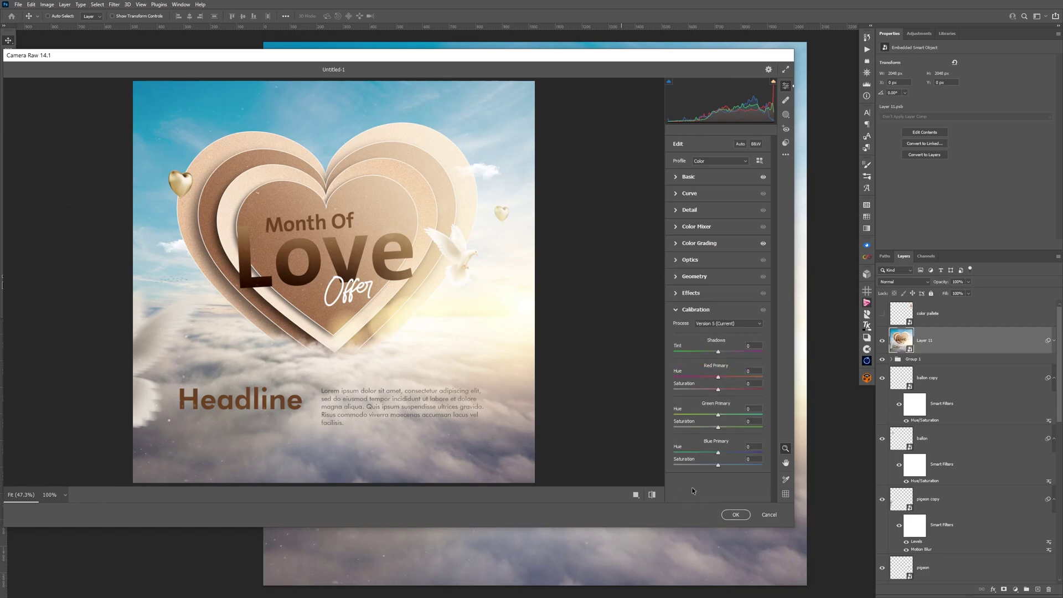
left_click(681, 300)
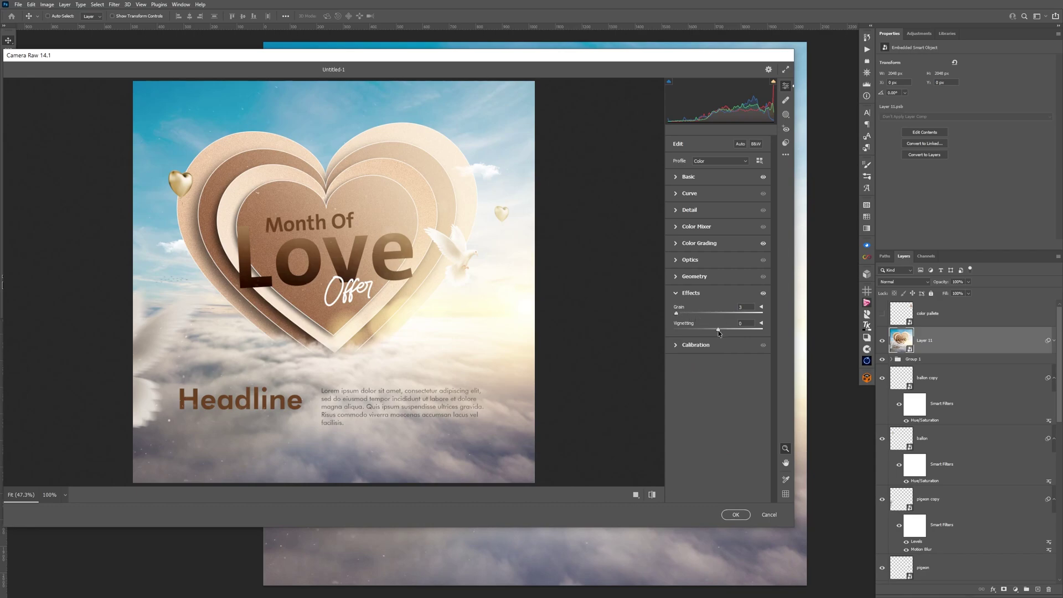
left_click_drag(717, 330, 712, 330)
left_click_drag(713, 331, 714, 331)
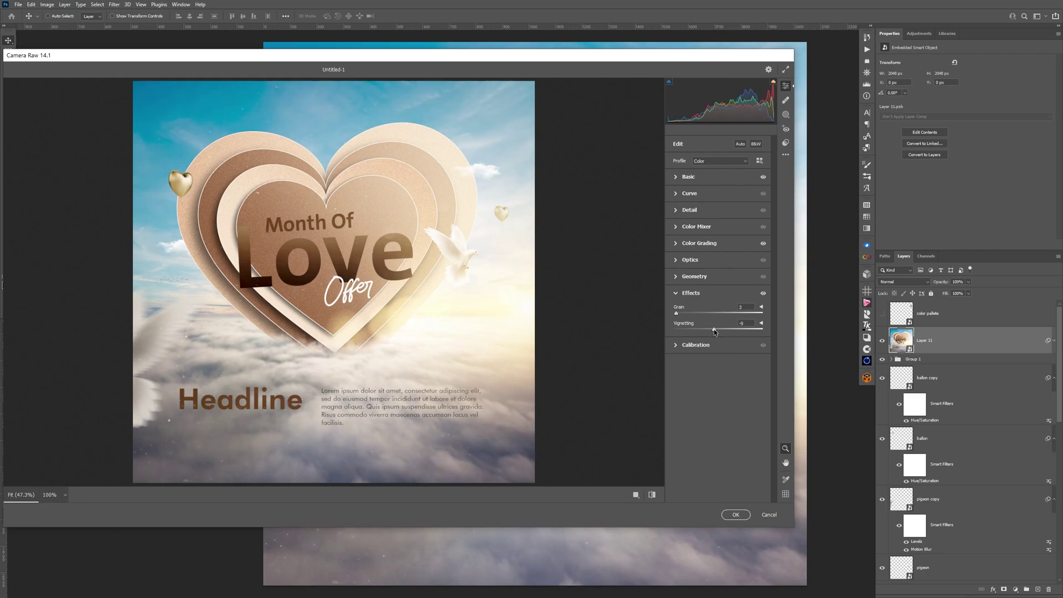
left_click(735, 514)
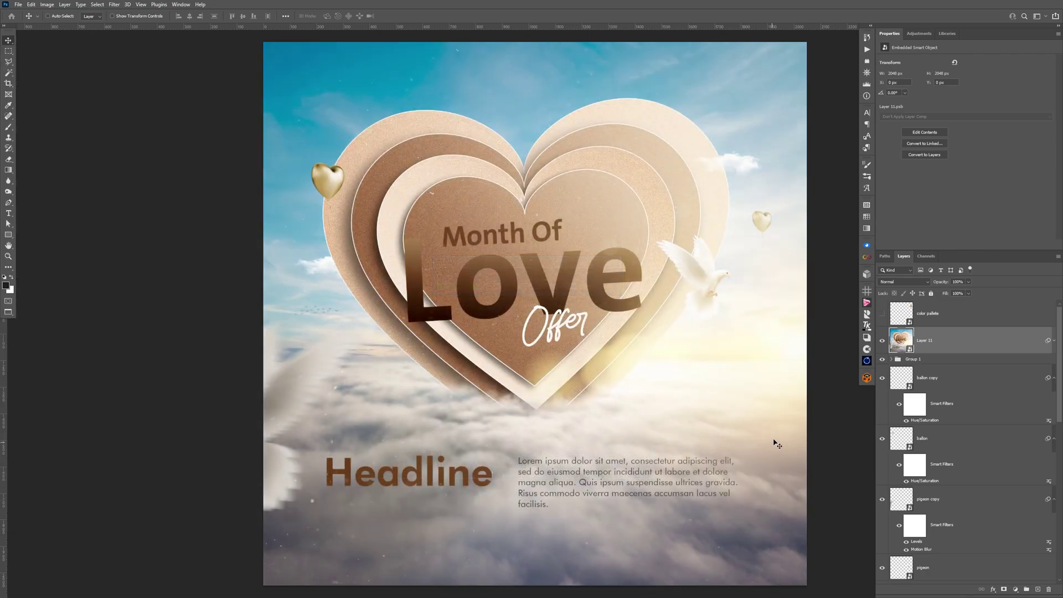
Lower the Camera Raw-graded layer's opacity to 52% and compare the poster with and without the grading.
left_click(899, 366)
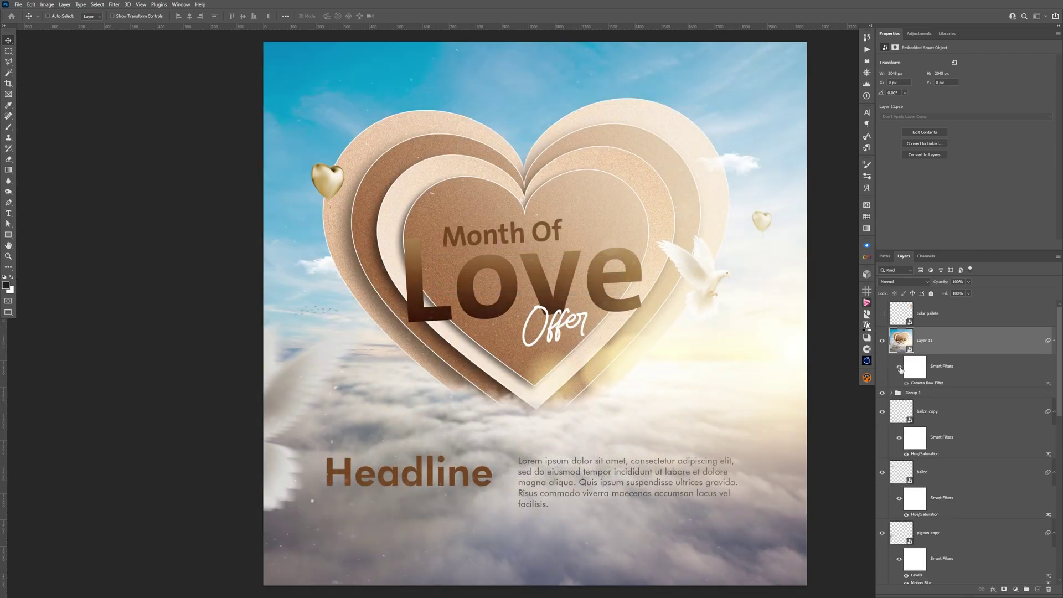
left_click(899, 366)
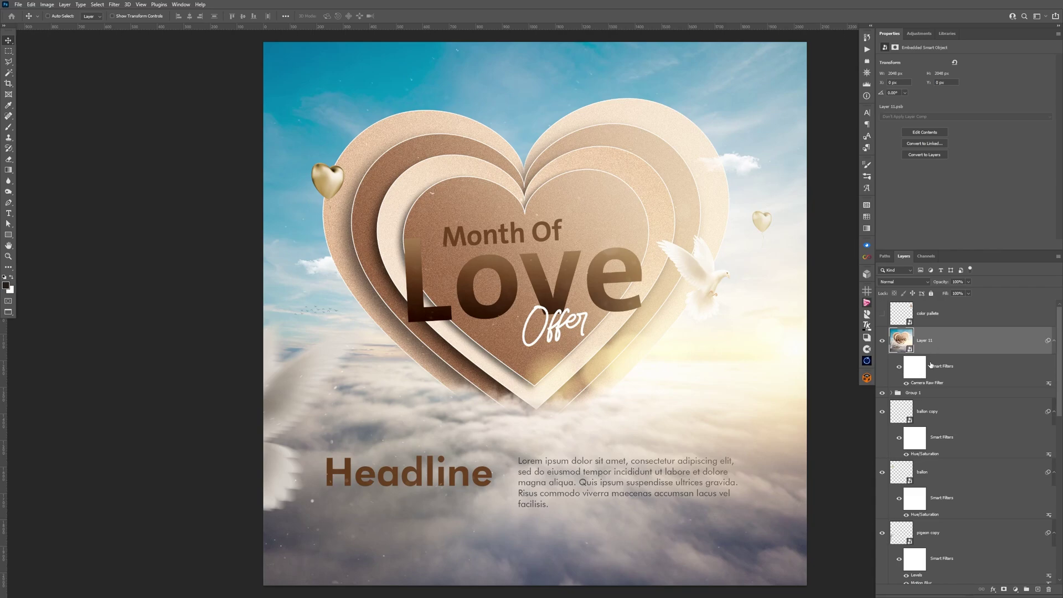
left_click_drag(940, 284, 929, 284)
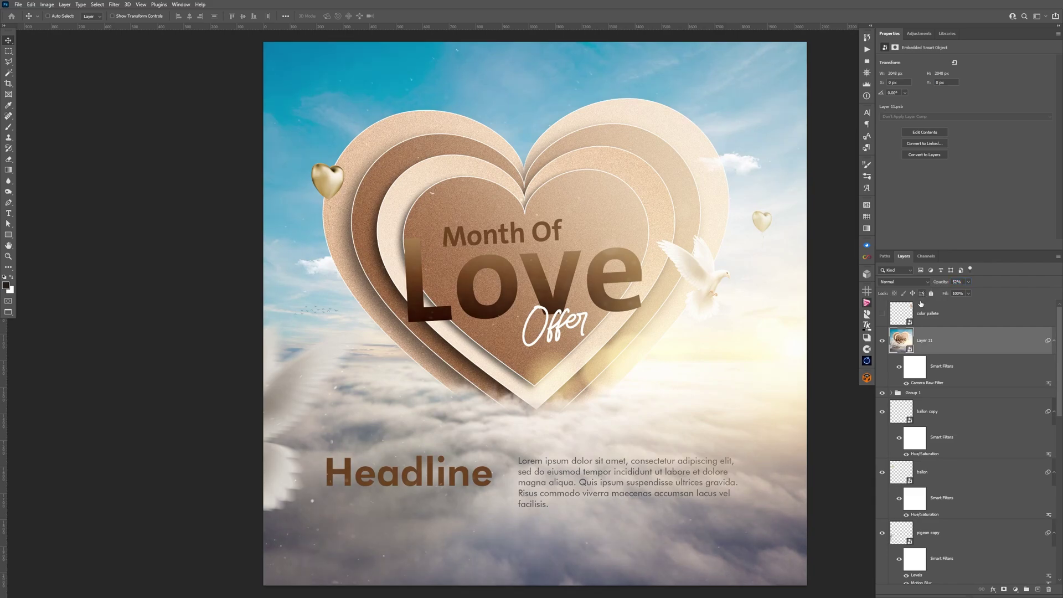
left_click(882, 341)
left_click(883, 342)
left_click(883, 342)
left_click(883, 342)
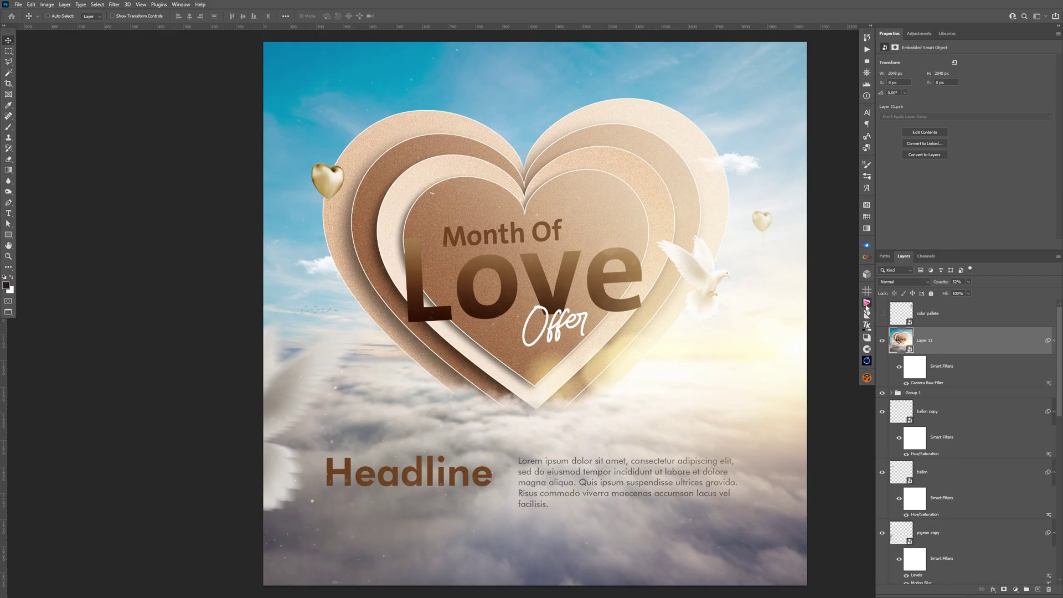